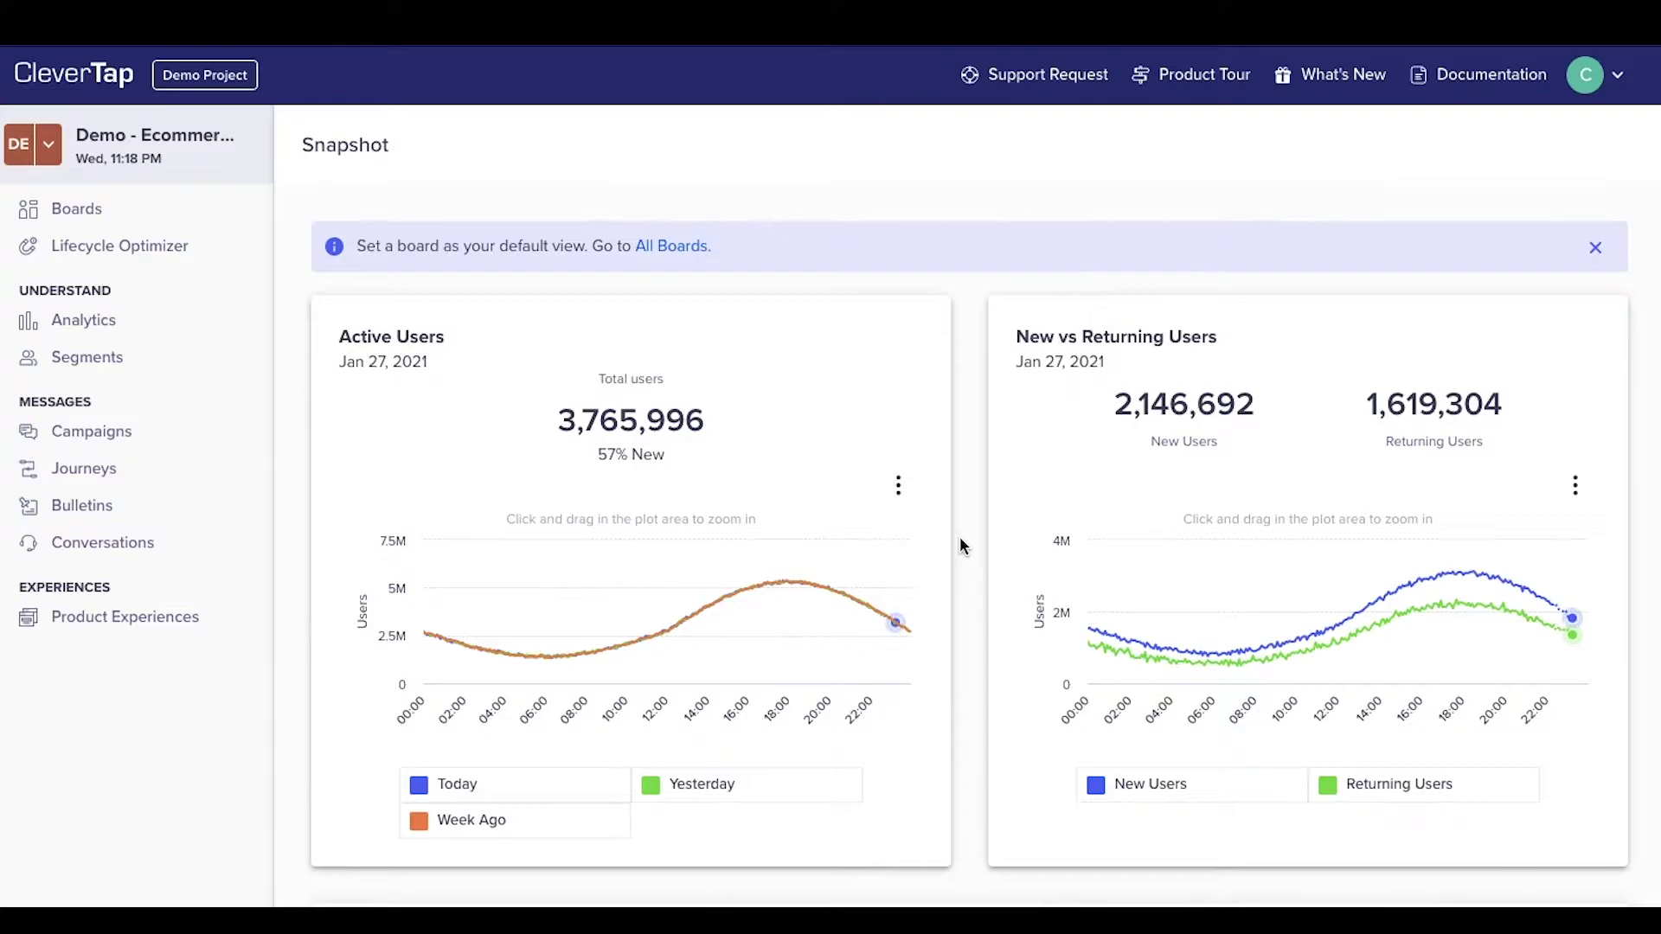
- Review the Campaigns list and its stats, then bring up the Campaign Summary Emails setup
{"action": "left_click", "coordinate": [106, 438]}
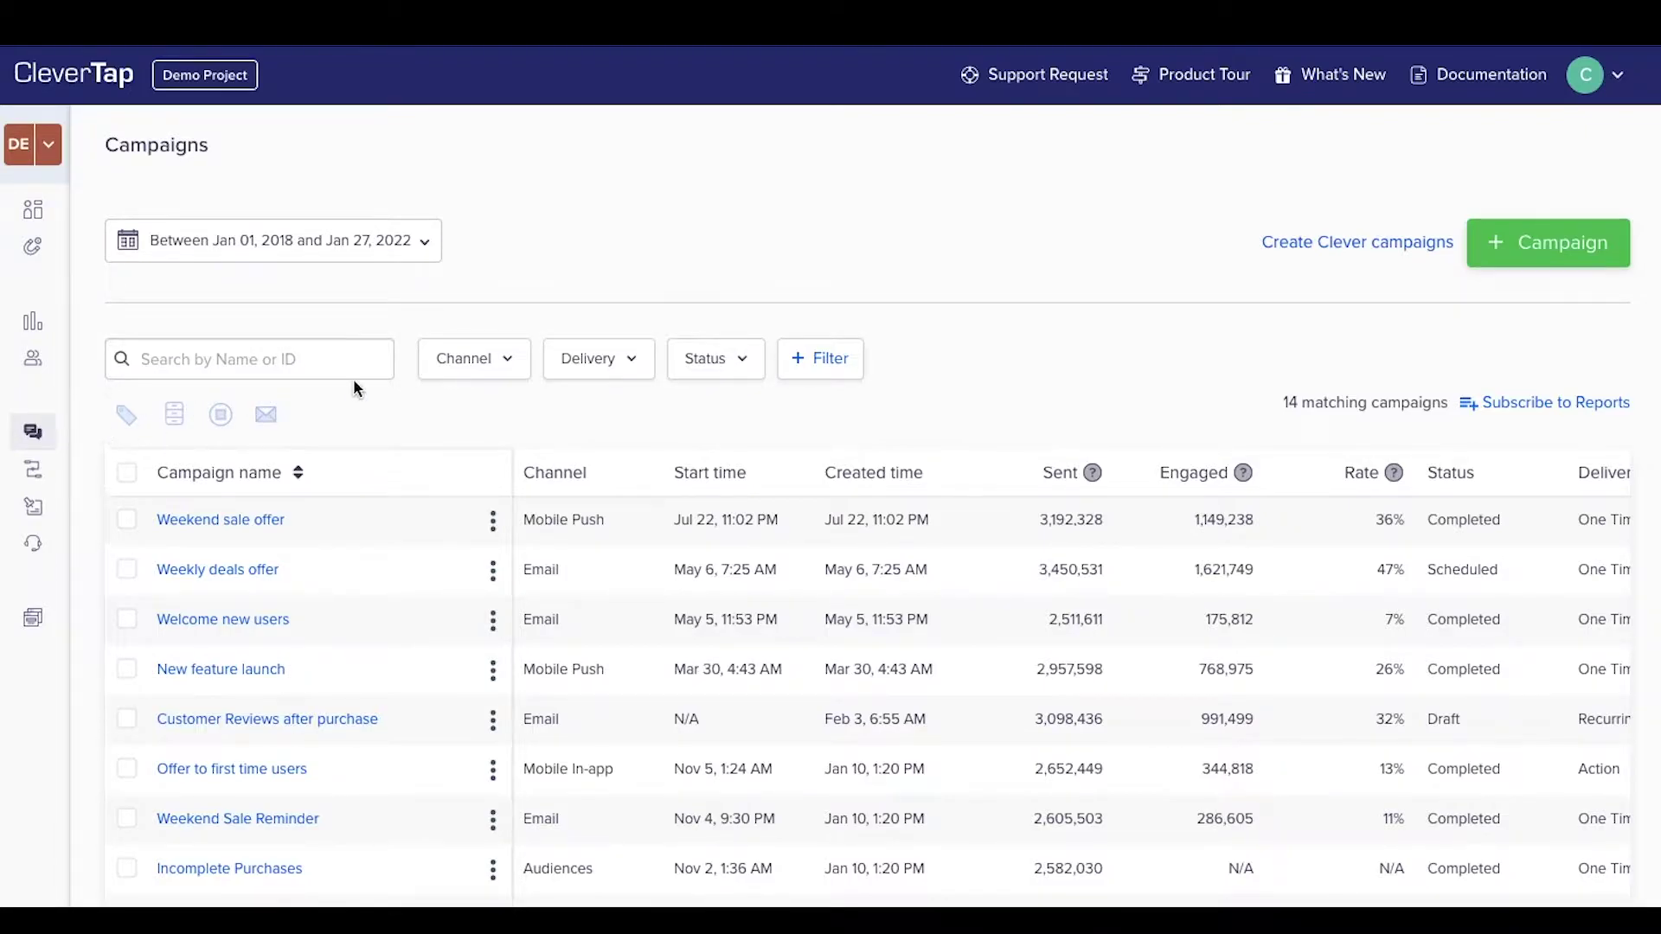
{"action": "scroll", "coordinate": [609, 421], "scroll_direction": "down", "scroll_amount": 3}
{"action": "scroll", "coordinate": [609, 417], "scroll_direction": "down", "scroll_amount": 2}
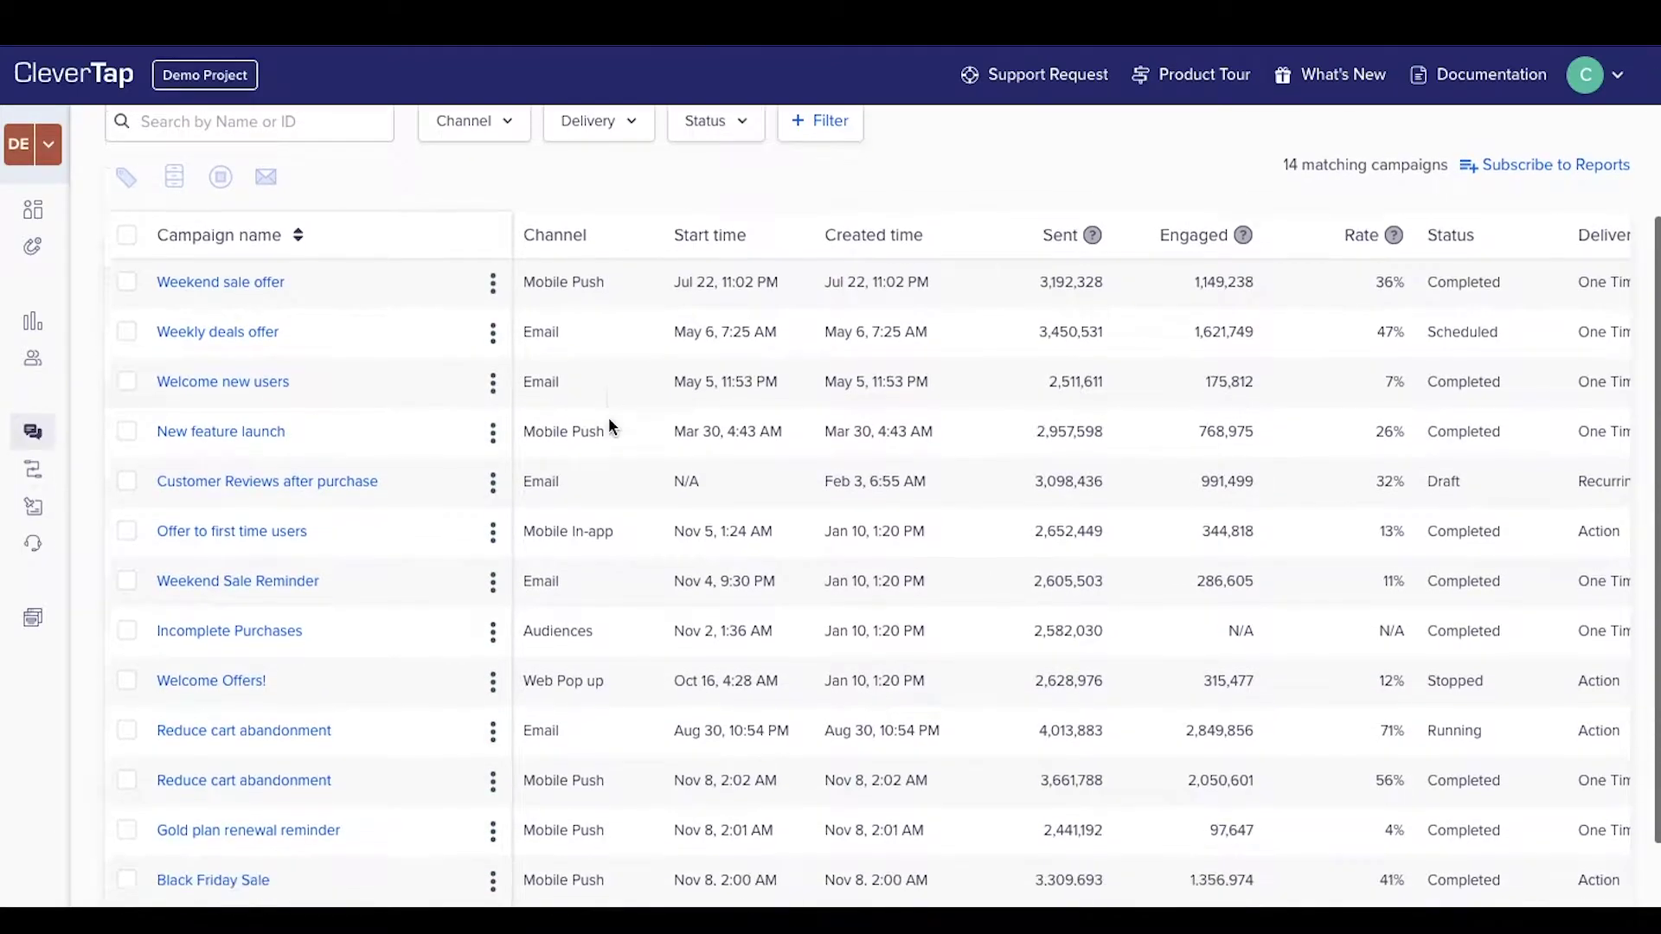
{"action": "scroll", "coordinate": [609, 416], "scroll_direction": "up", "scroll_amount": 5}
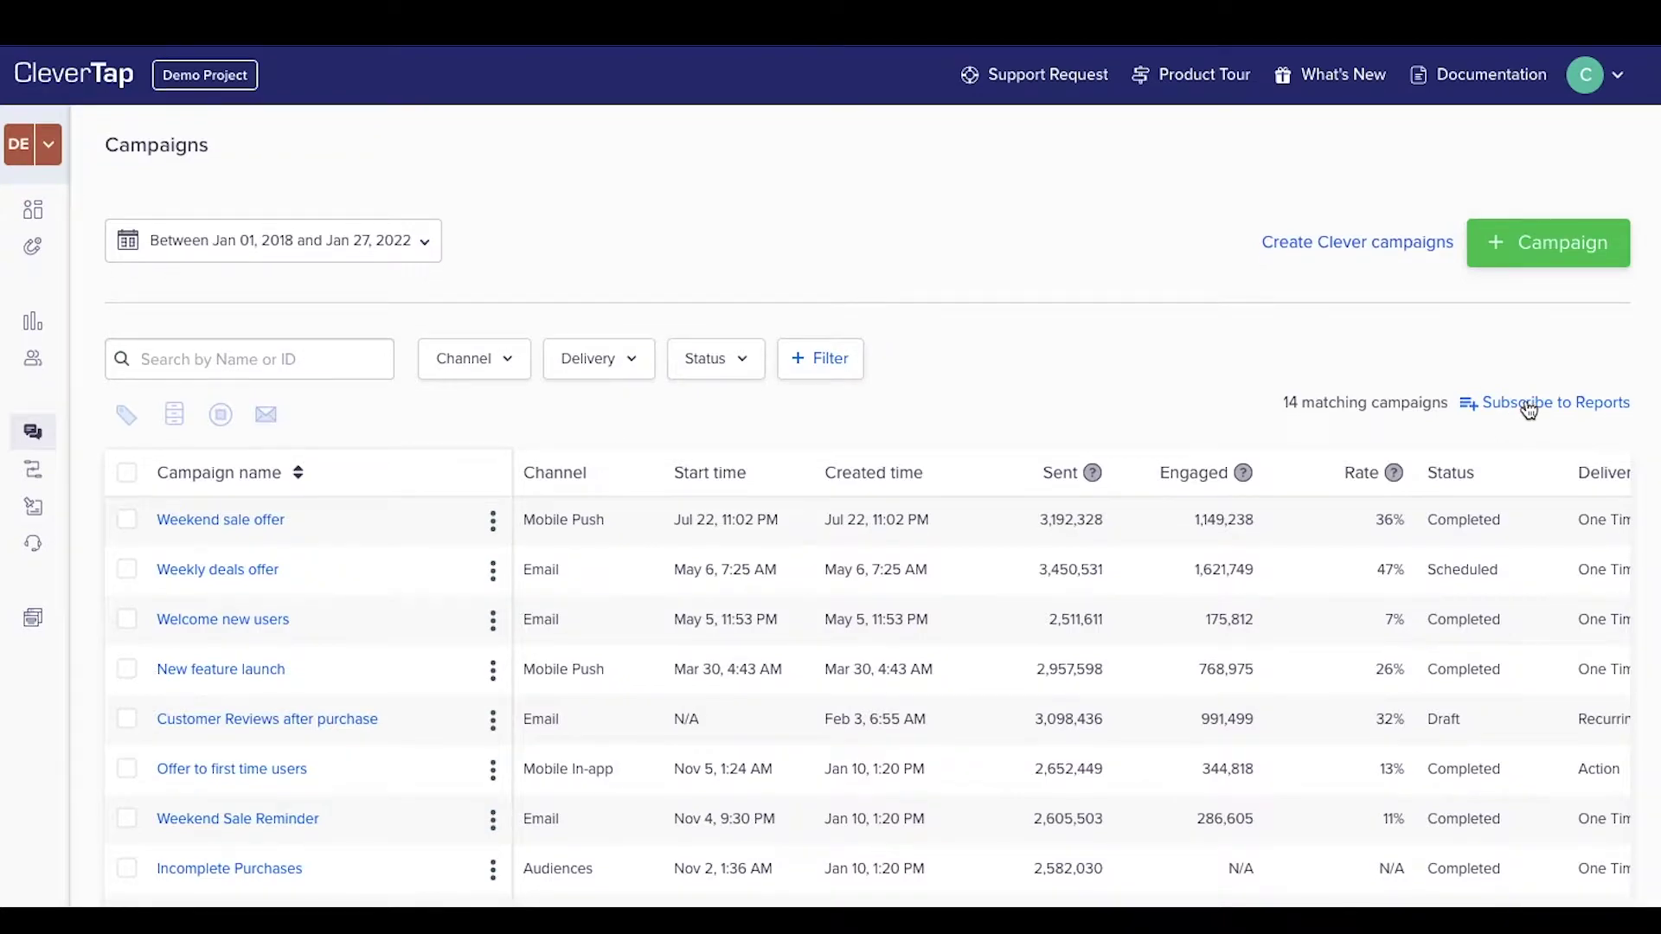
{"action": "left_click", "coordinate": [1527, 406]}
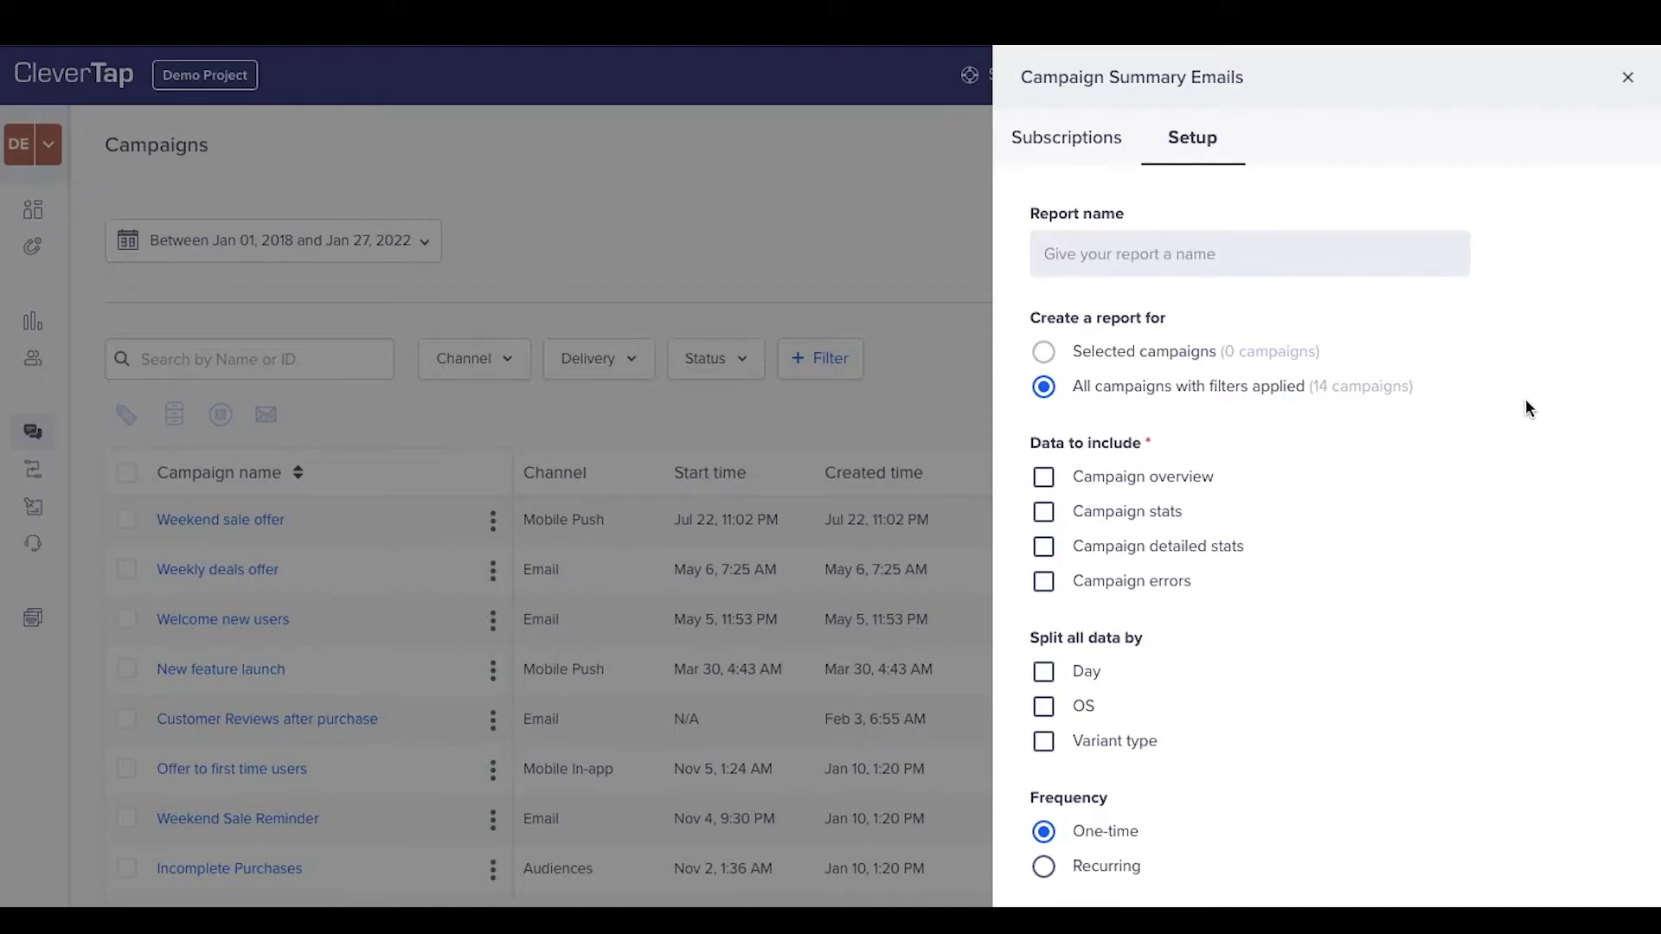
{"action": "scroll", "coordinate": [1525, 400], "scroll_direction": "down", "scroll_amount": 2}
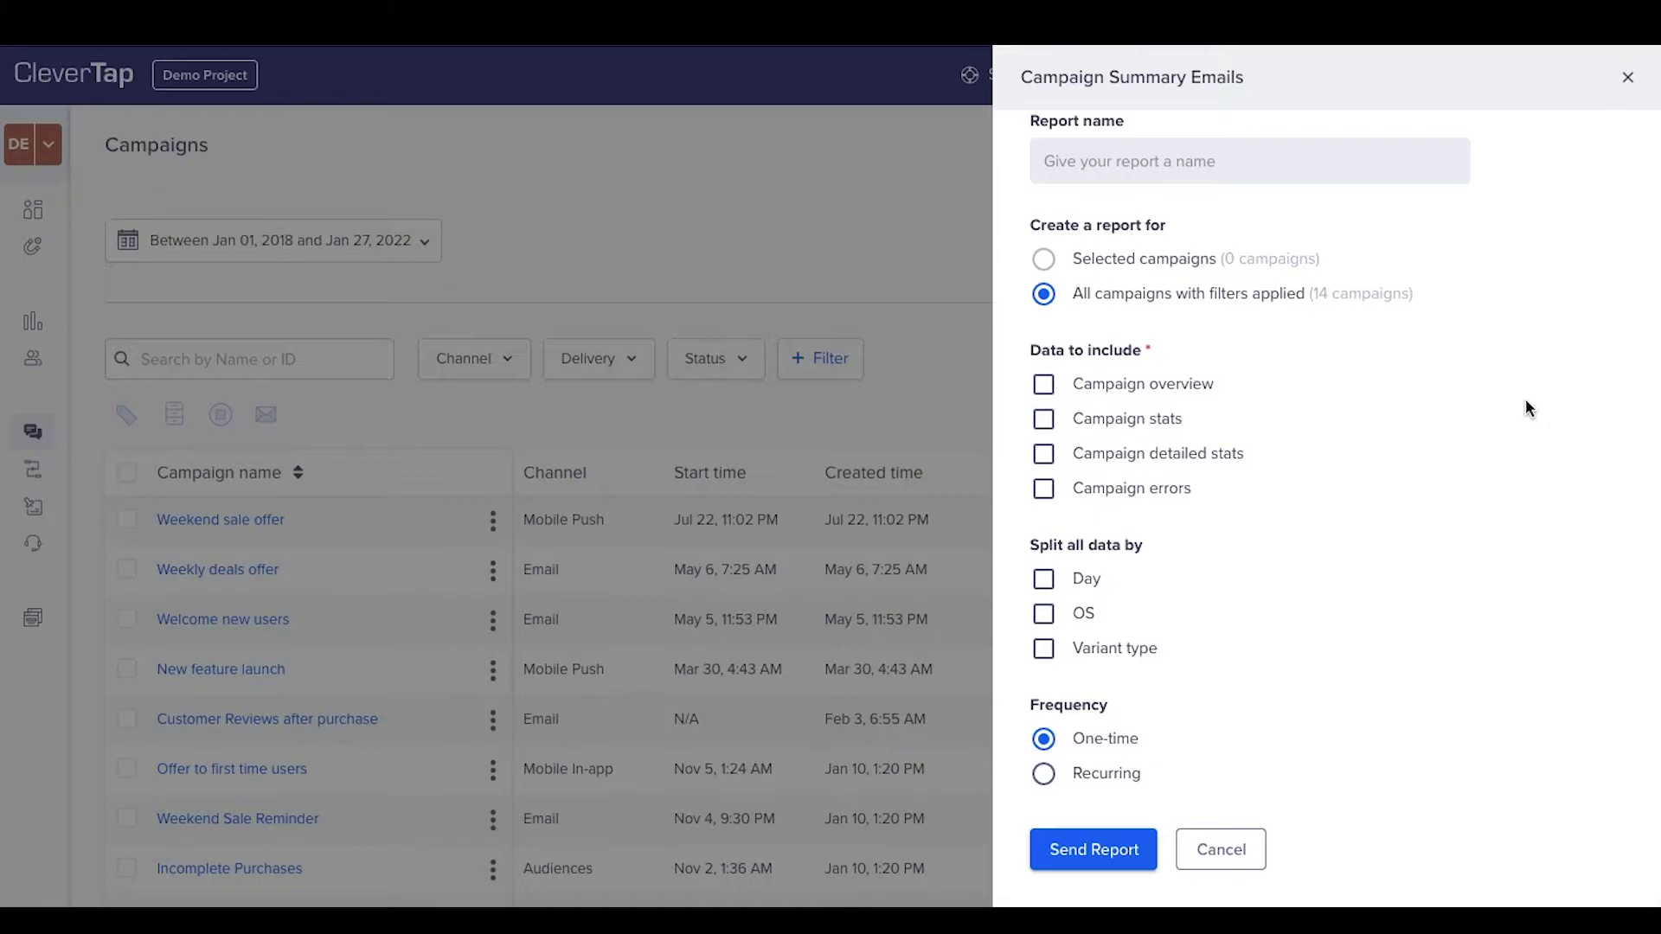
{"action": "scroll", "coordinate": [1524, 399], "scroll_direction": "up", "scroll_amount": 2}
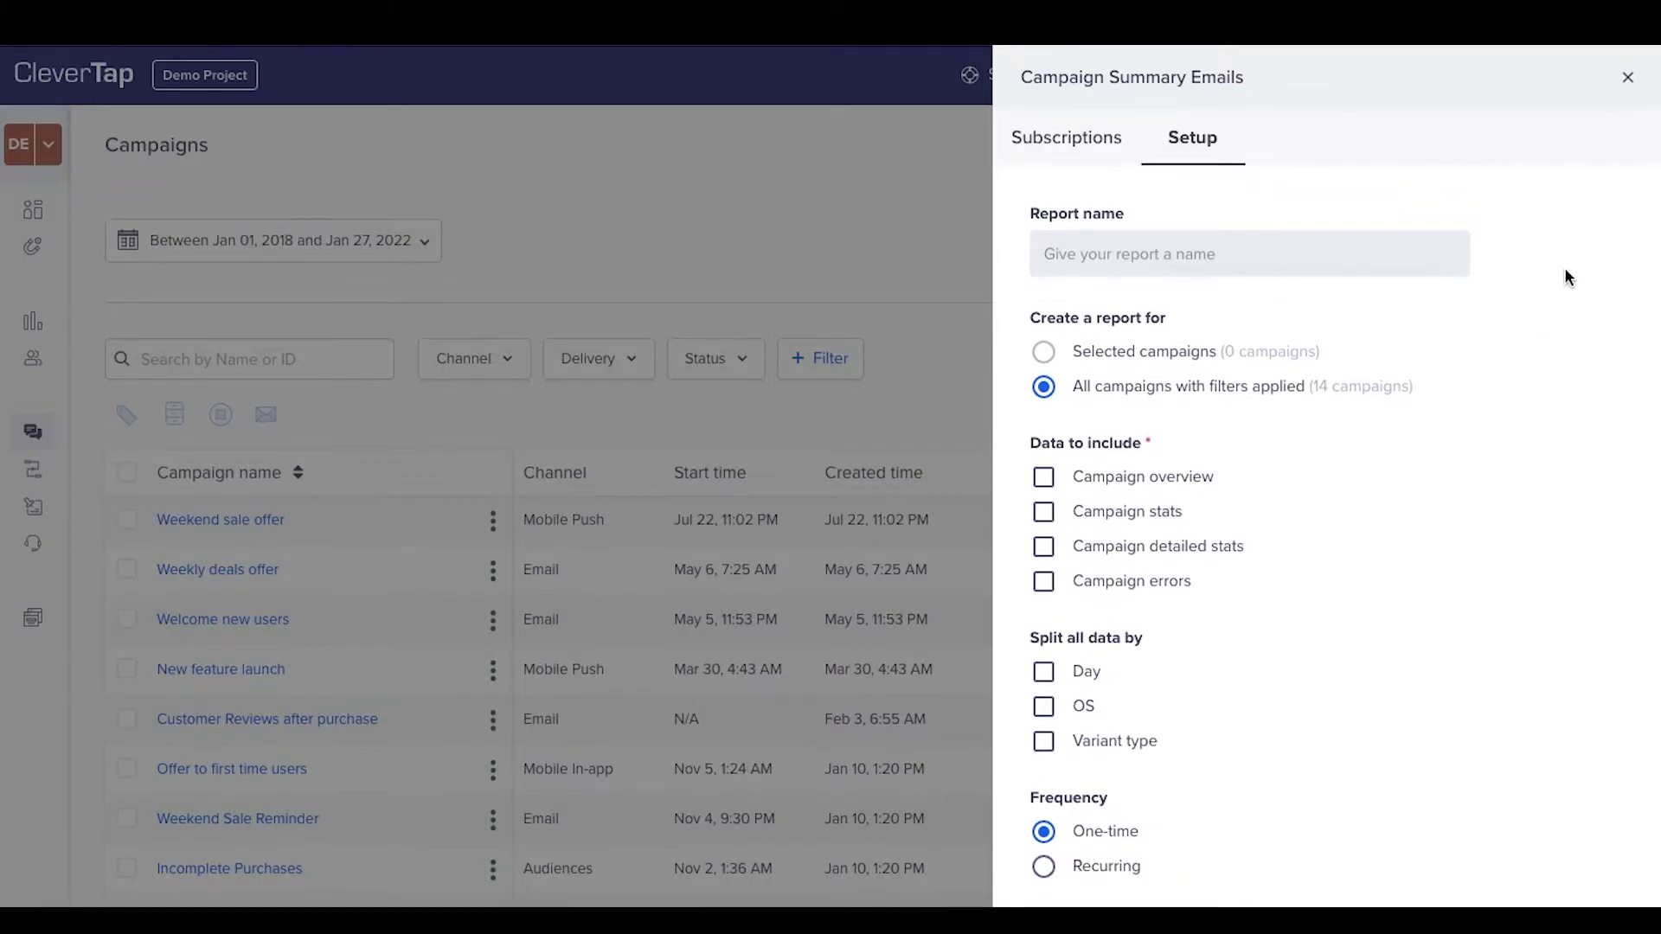
{"action": "left_click", "coordinate": [1627, 79]}
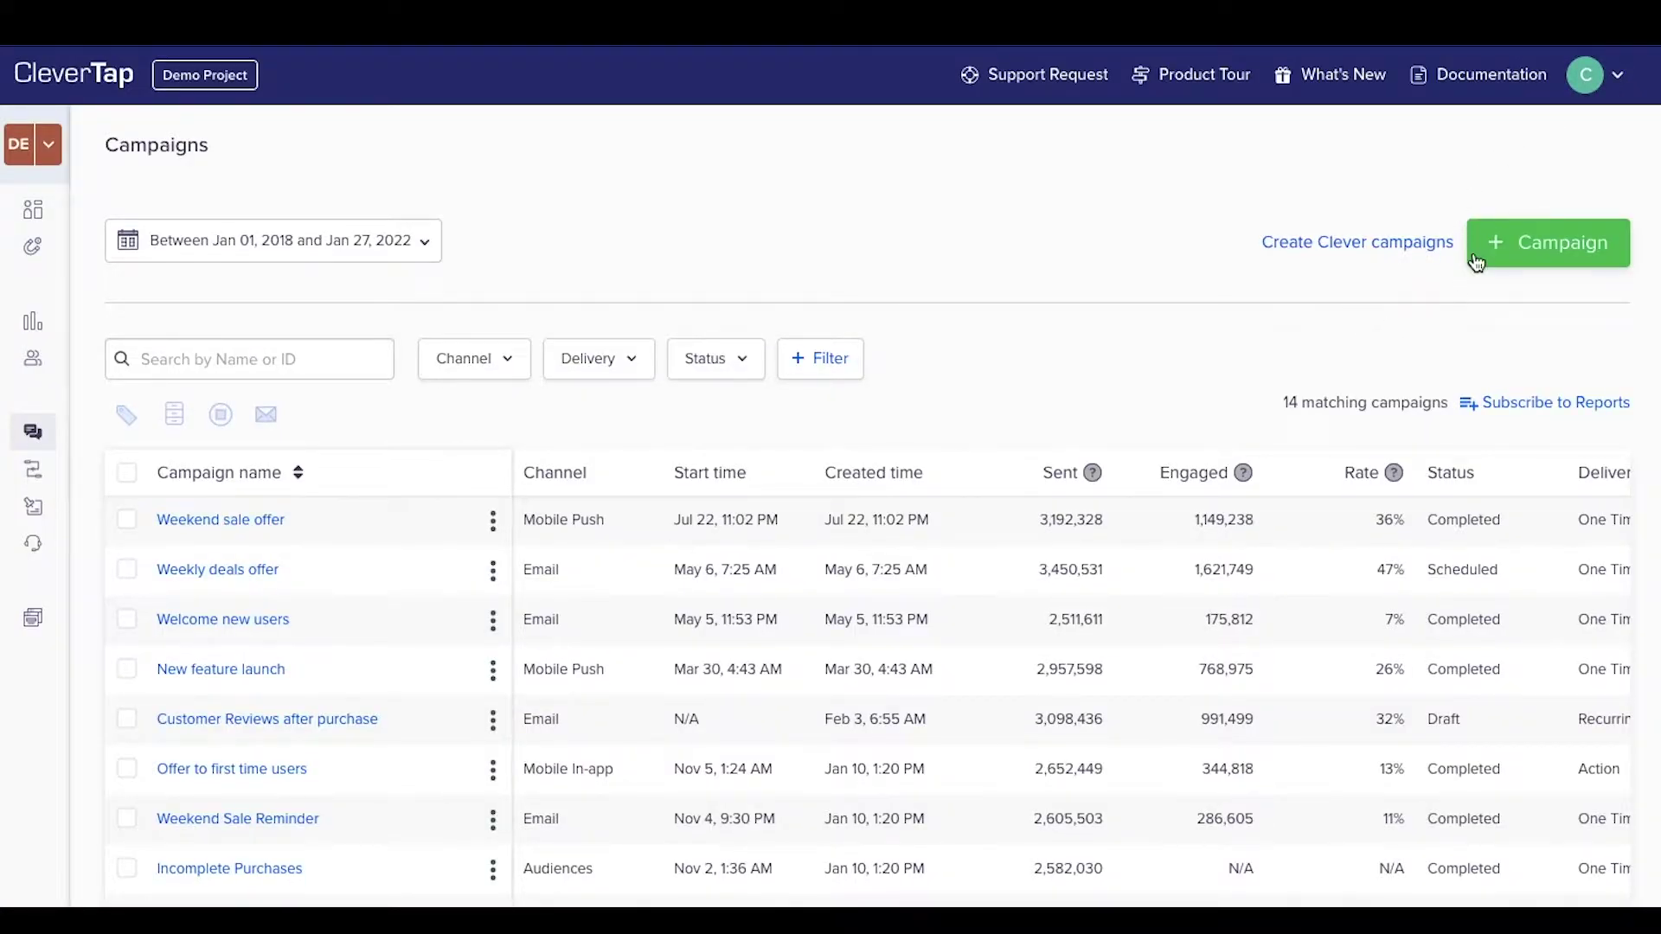
- Start a new Mobile Push campaign of the One time type
{"action": "left_click", "coordinate": [1526, 251]}
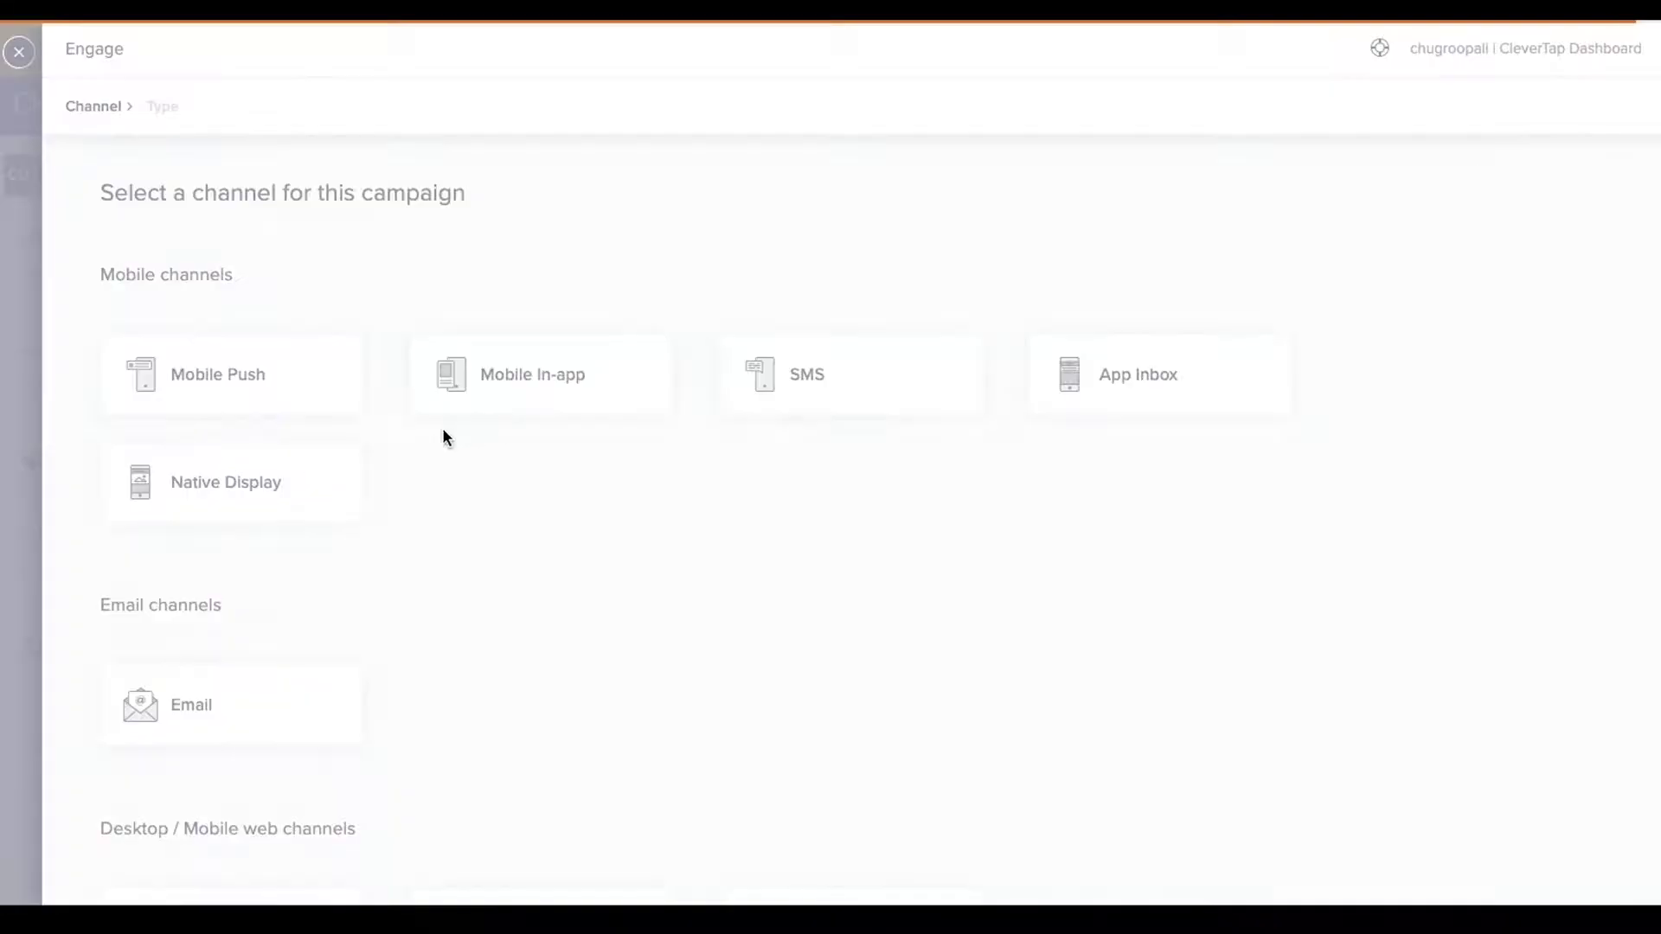
{"action": "left_click", "coordinate": [292, 403]}
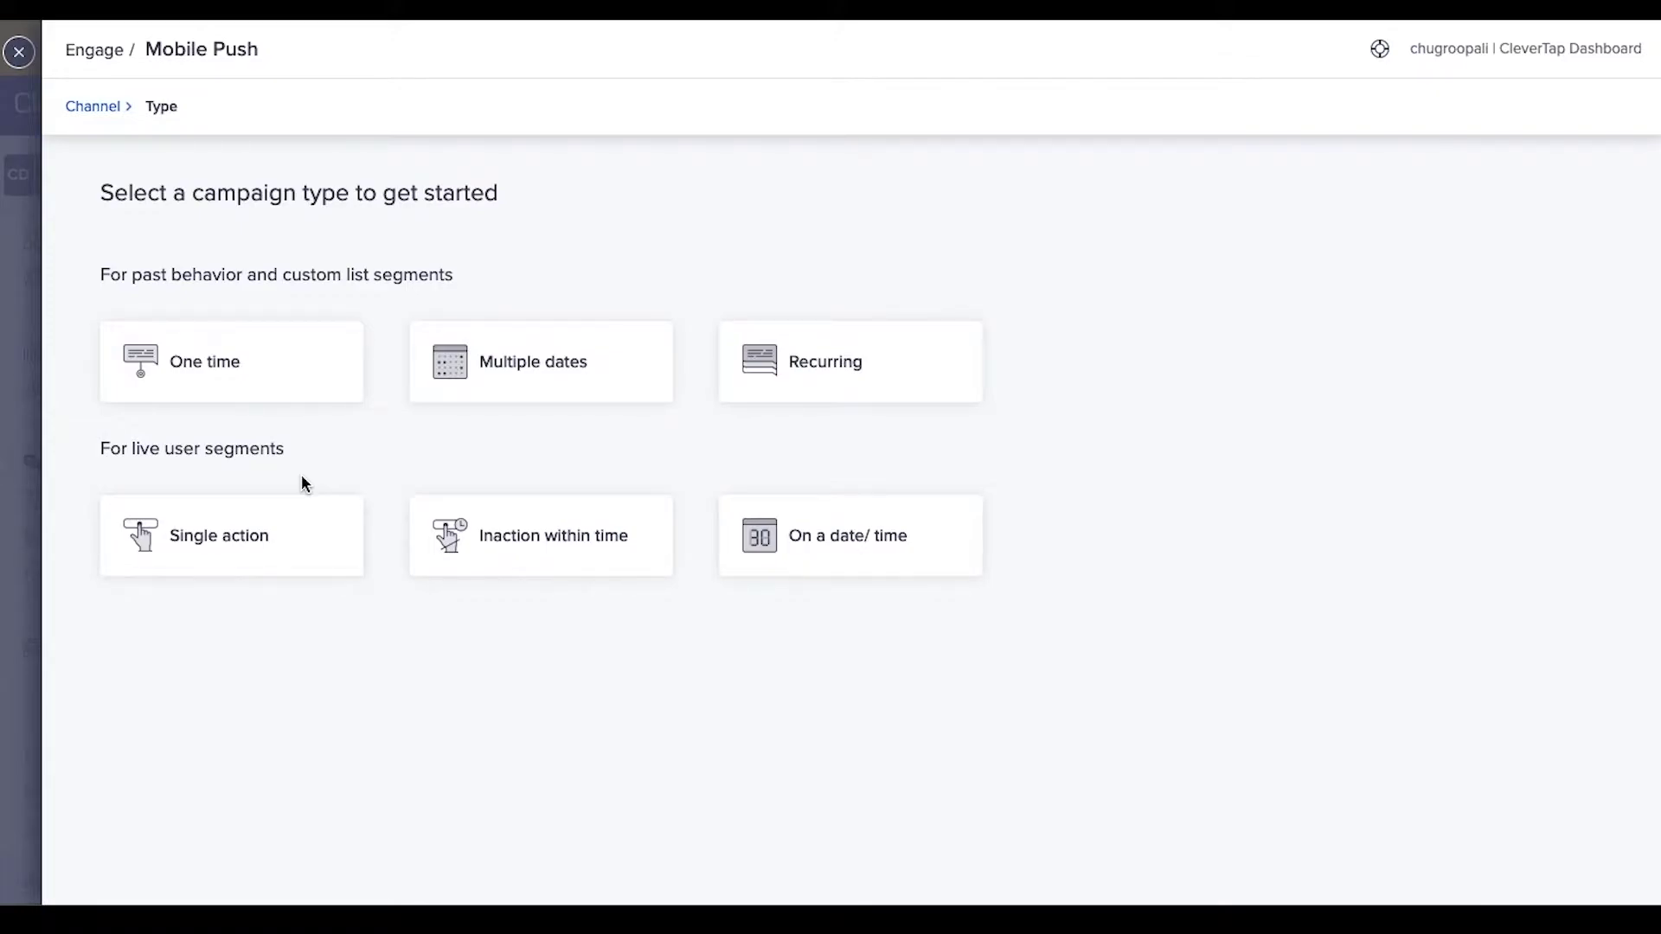
{"action": "left_click", "coordinate": [291, 386]}
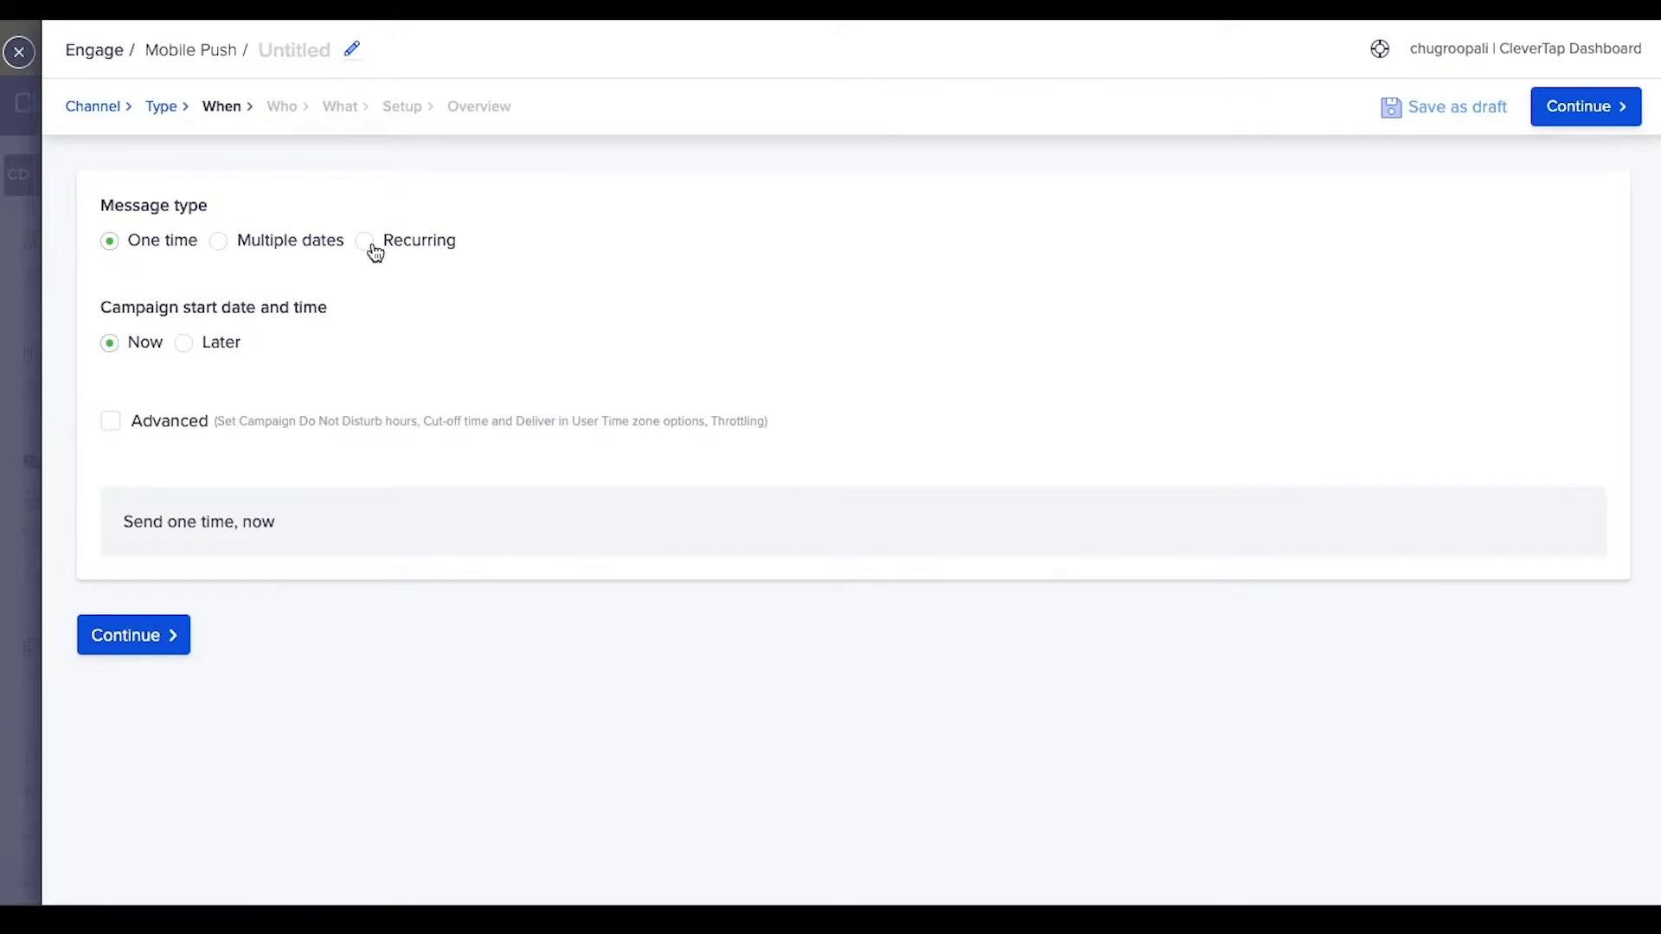
- Make the campaign recurring, starting on Jan 10, 2021
{"action": "left_click", "coordinate": [366, 242]}
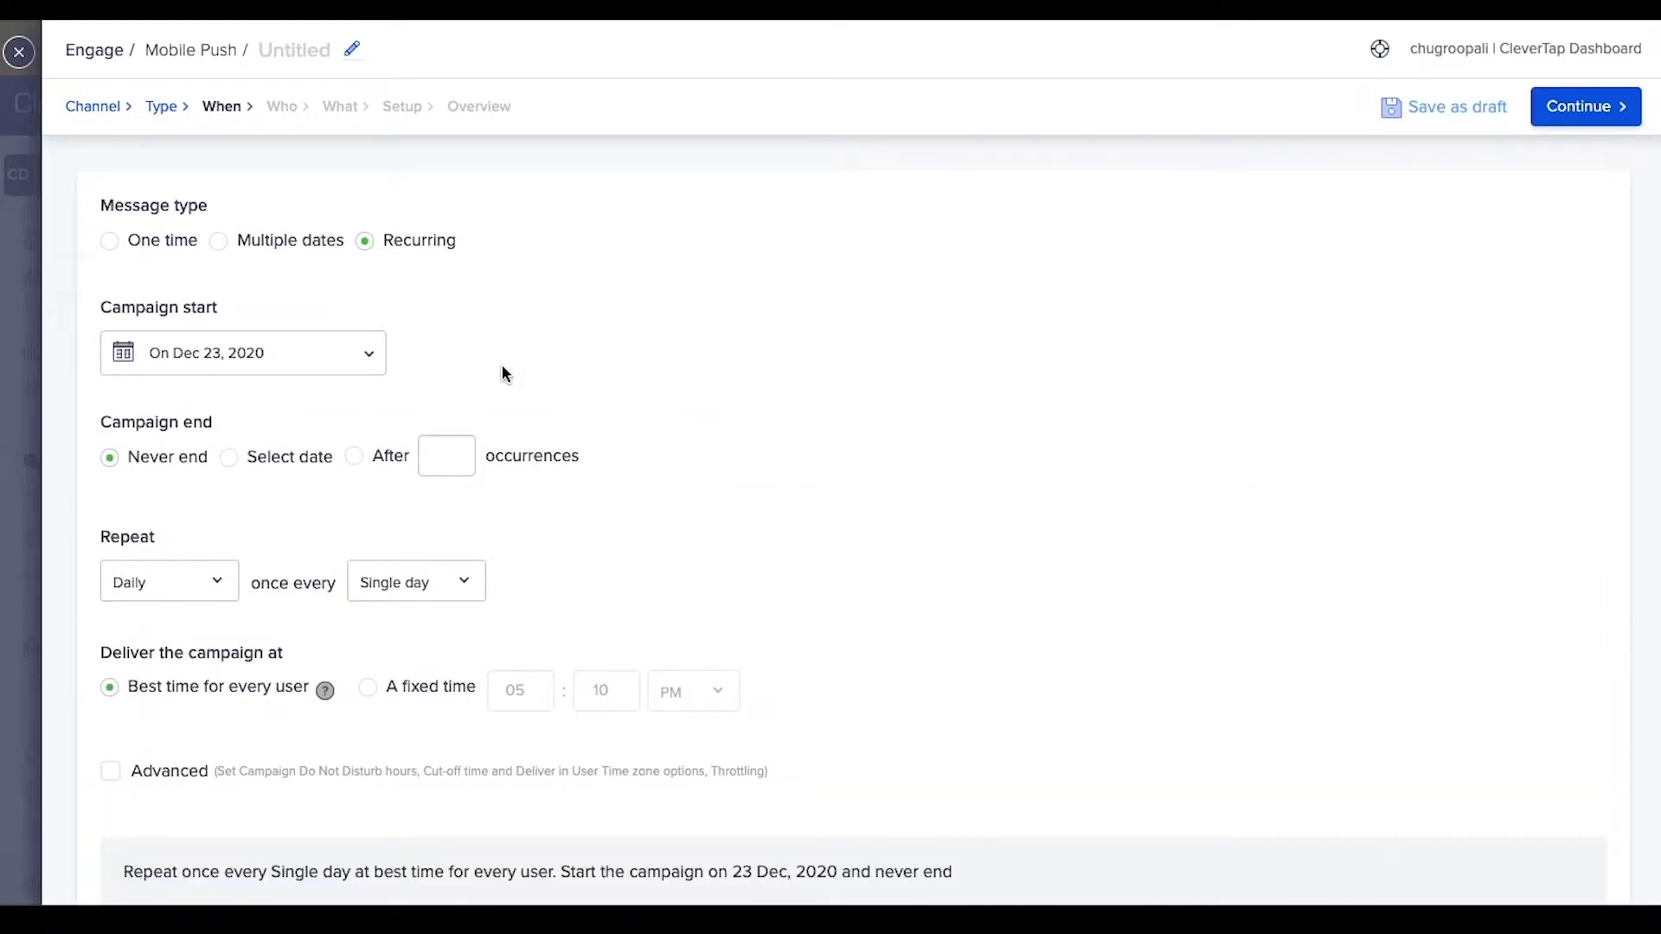
{"action": "left_click", "coordinate": [367, 372]}
{"action": "left_click", "coordinate": [327, 415]}
{"action": "left_click", "coordinate": [307, 484]}
{"action": "left_click", "coordinate": [222, 424]}
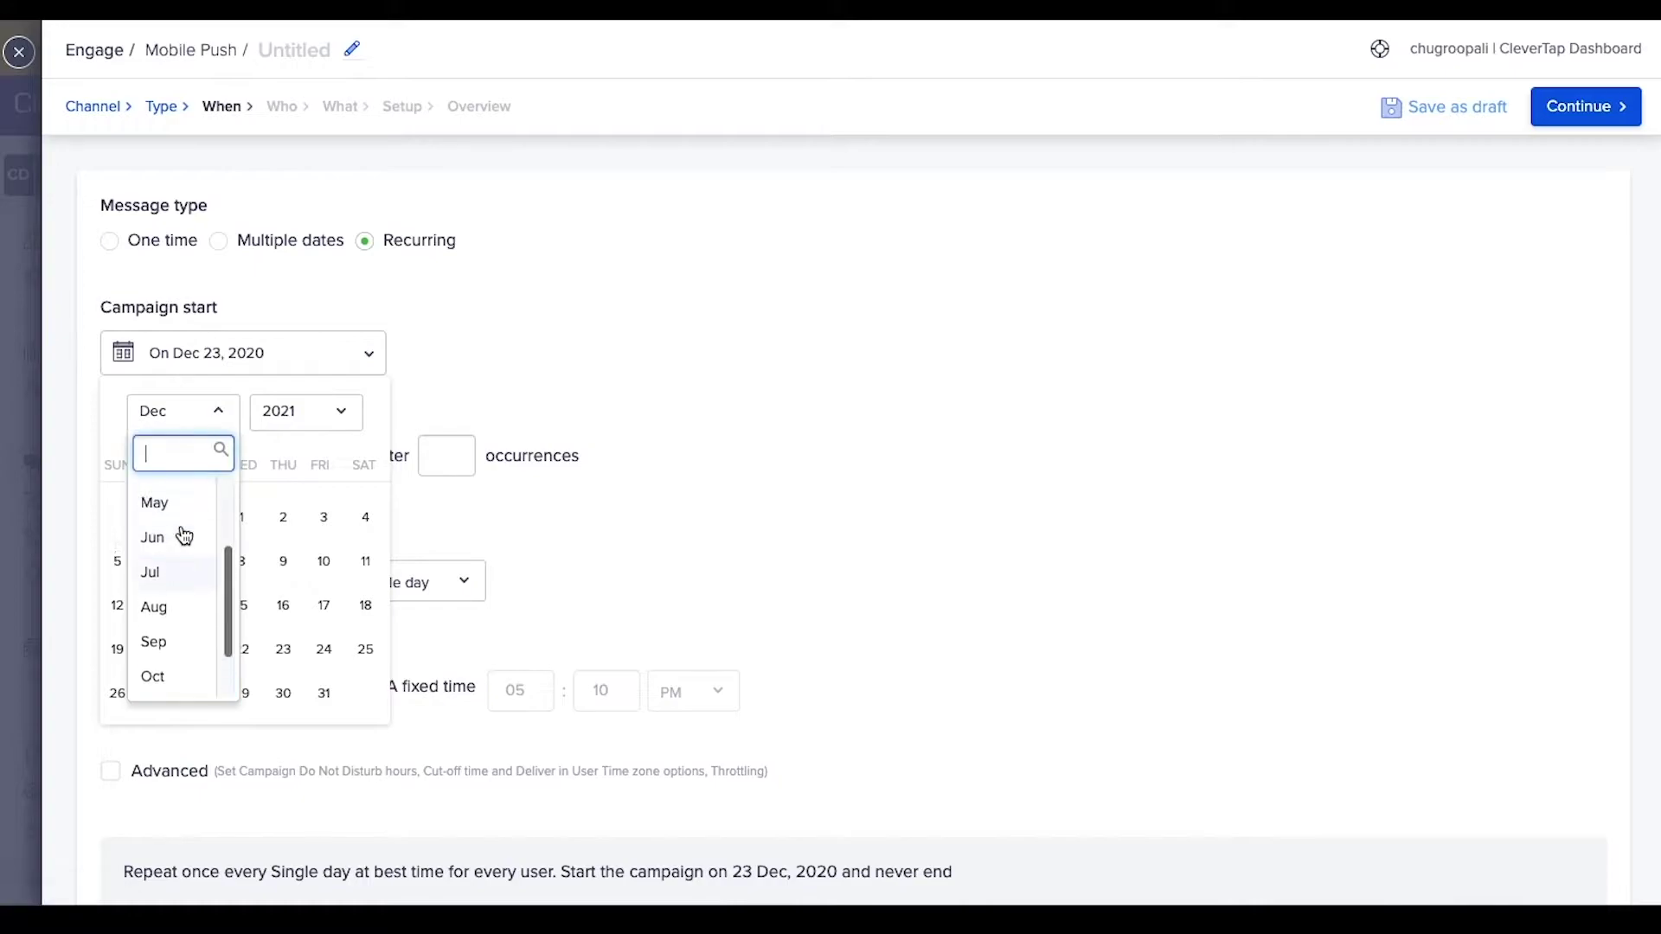
{"action": "scroll", "coordinate": [178, 530], "scroll_direction": "up", "scroll_amount": 3}
{"action": "left_click", "coordinate": [169, 486]}
{"action": "left_click", "coordinate": [117, 605]}
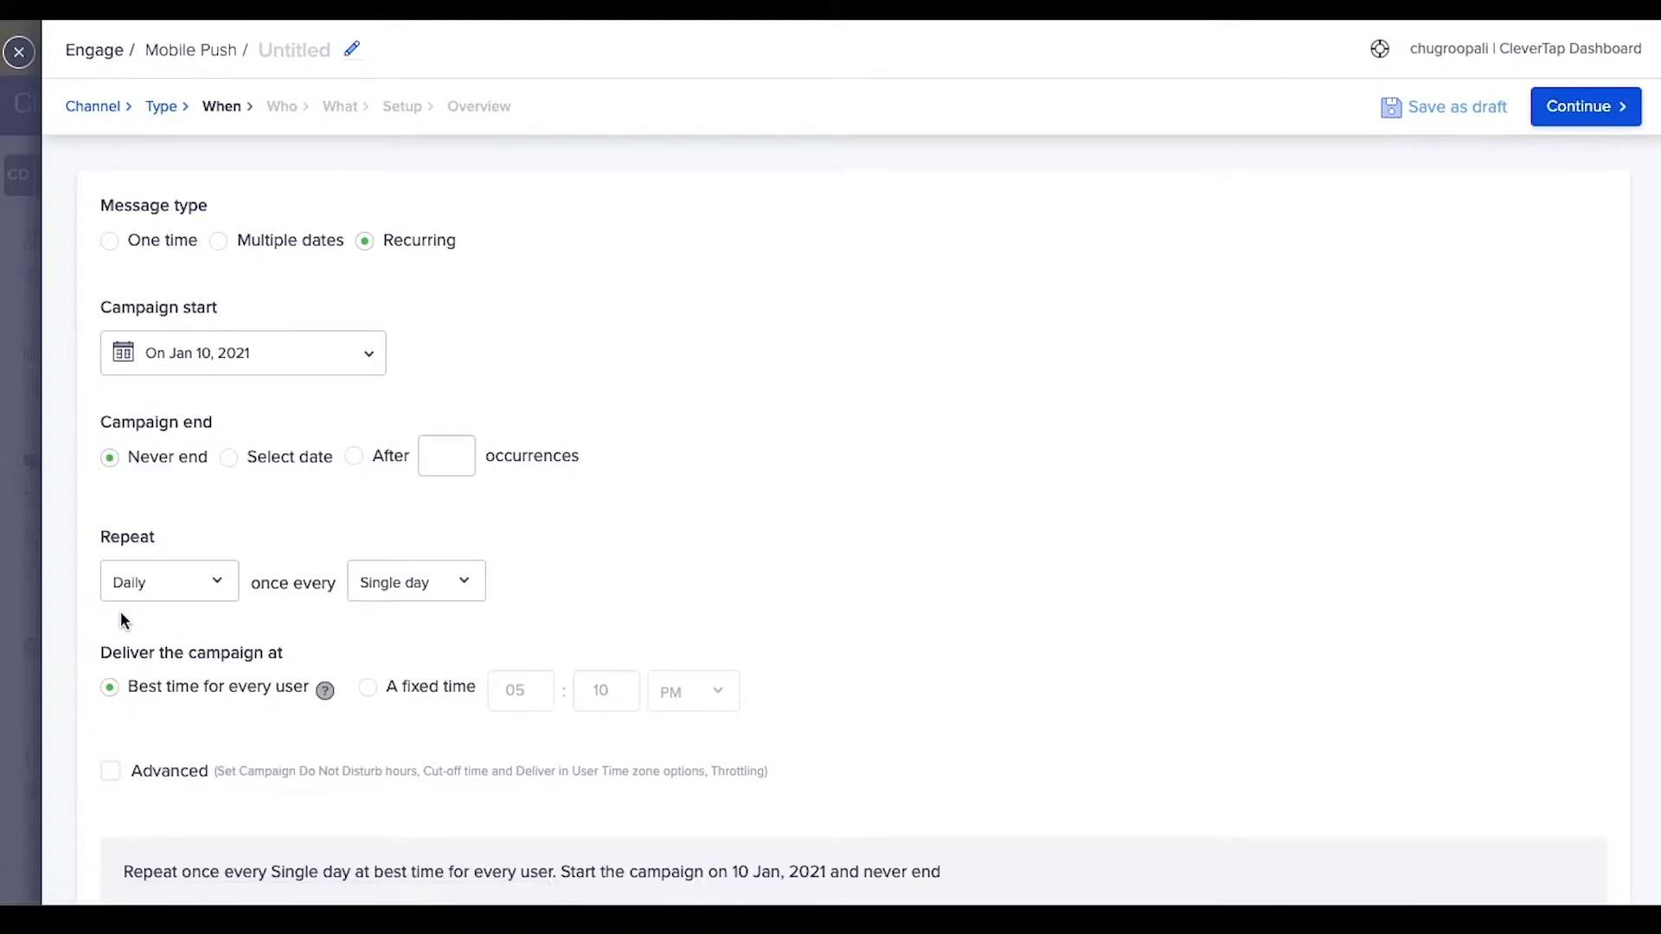
- Set the campaign to end on Mar 02, 2021
{"action": "scroll", "coordinate": [576, 519], "scroll_direction": "down", "scroll_amount": 1}
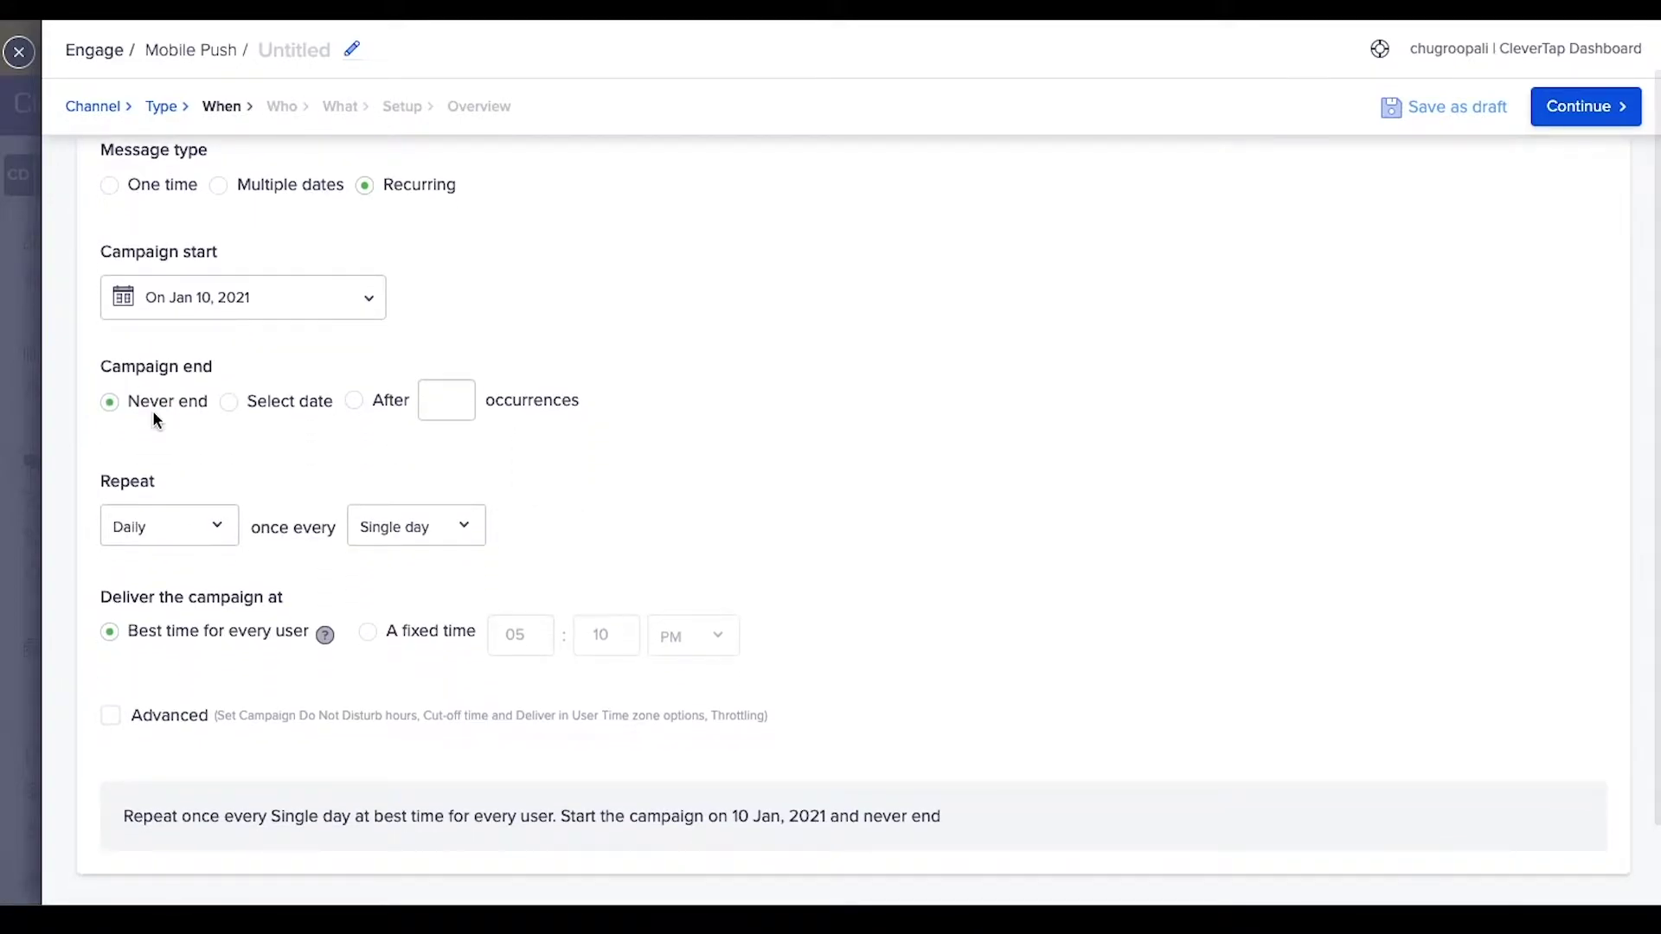
{"action": "left_click", "coordinate": [229, 402]}
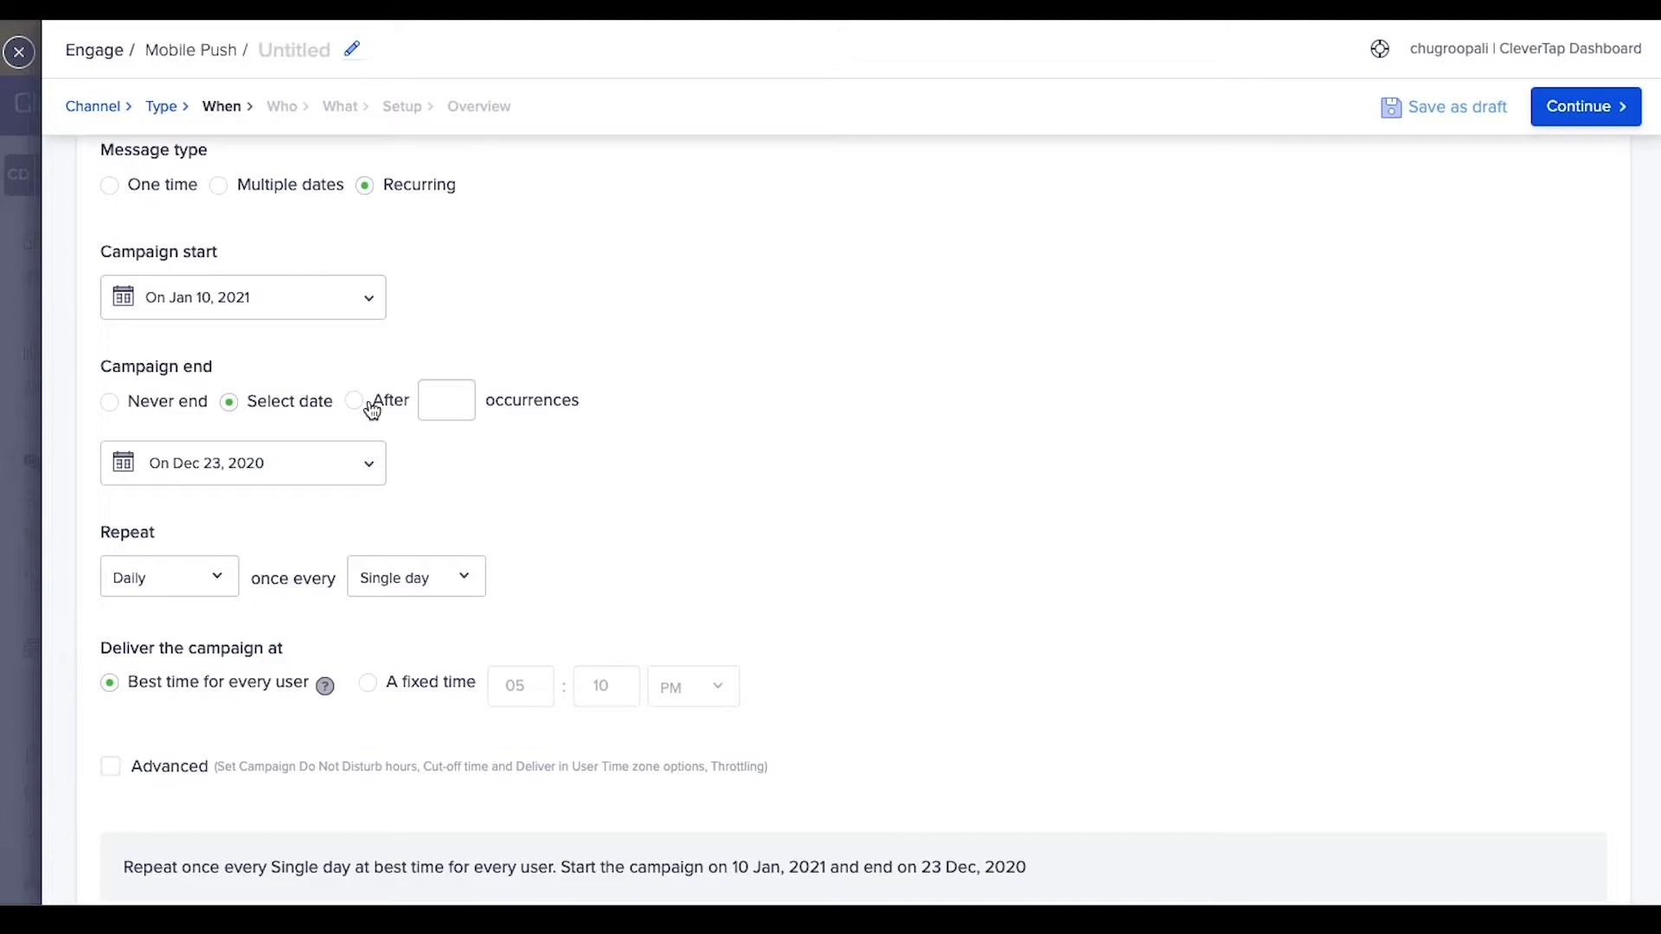
{"action": "left_click", "coordinate": [281, 471]}
{"action": "left_click", "coordinate": [323, 524]}
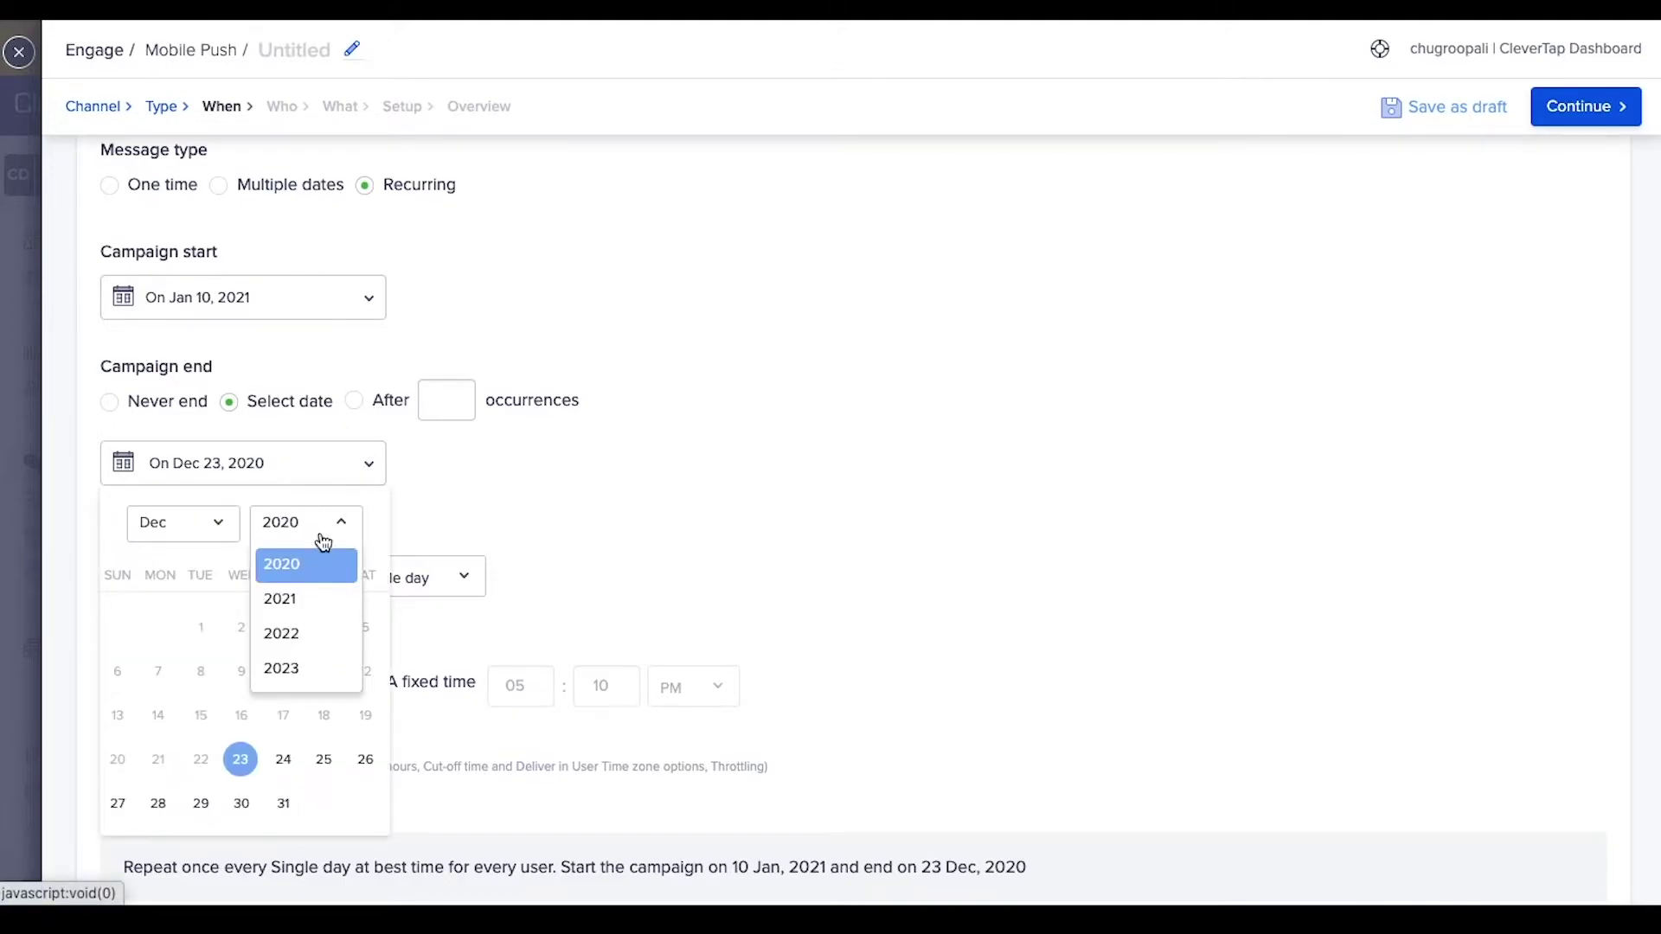
{"action": "left_click", "coordinate": [280, 598]}
{"action": "left_click", "coordinate": [183, 523]}
{"action": "scroll", "coordinate": [185, 640], "scroll_direction": "up", "scroll_amount": 3}
{"action": "left_click", "coordinate": [171, 674]}
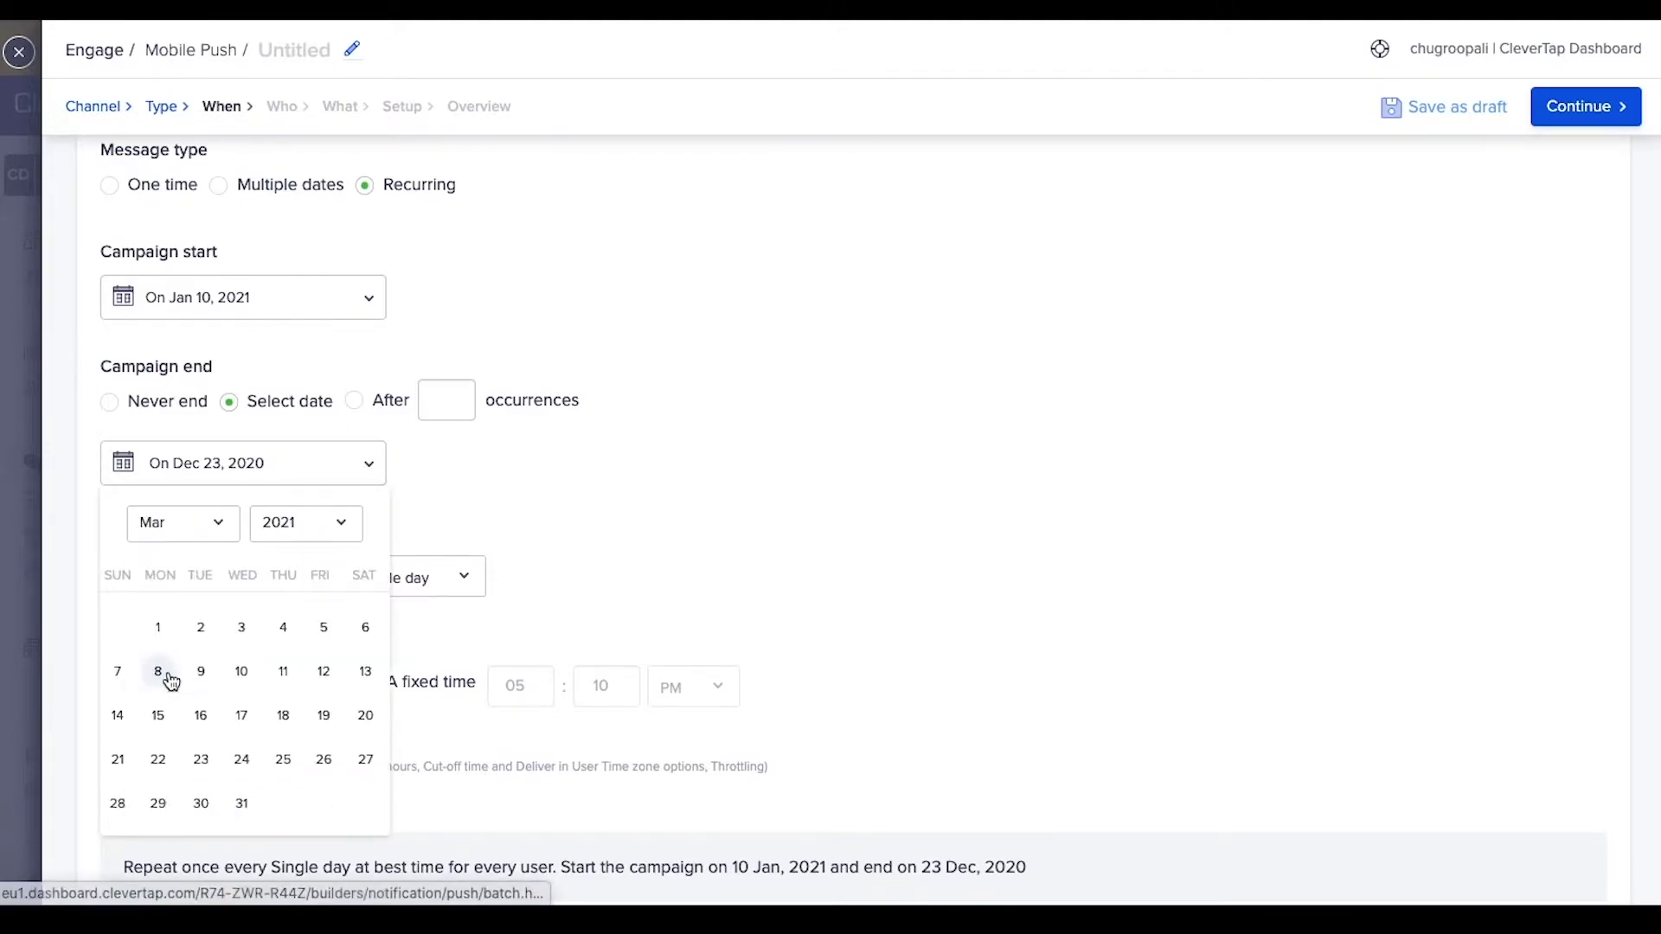
{"action": "left_click", "coordinate": [200, 628]}
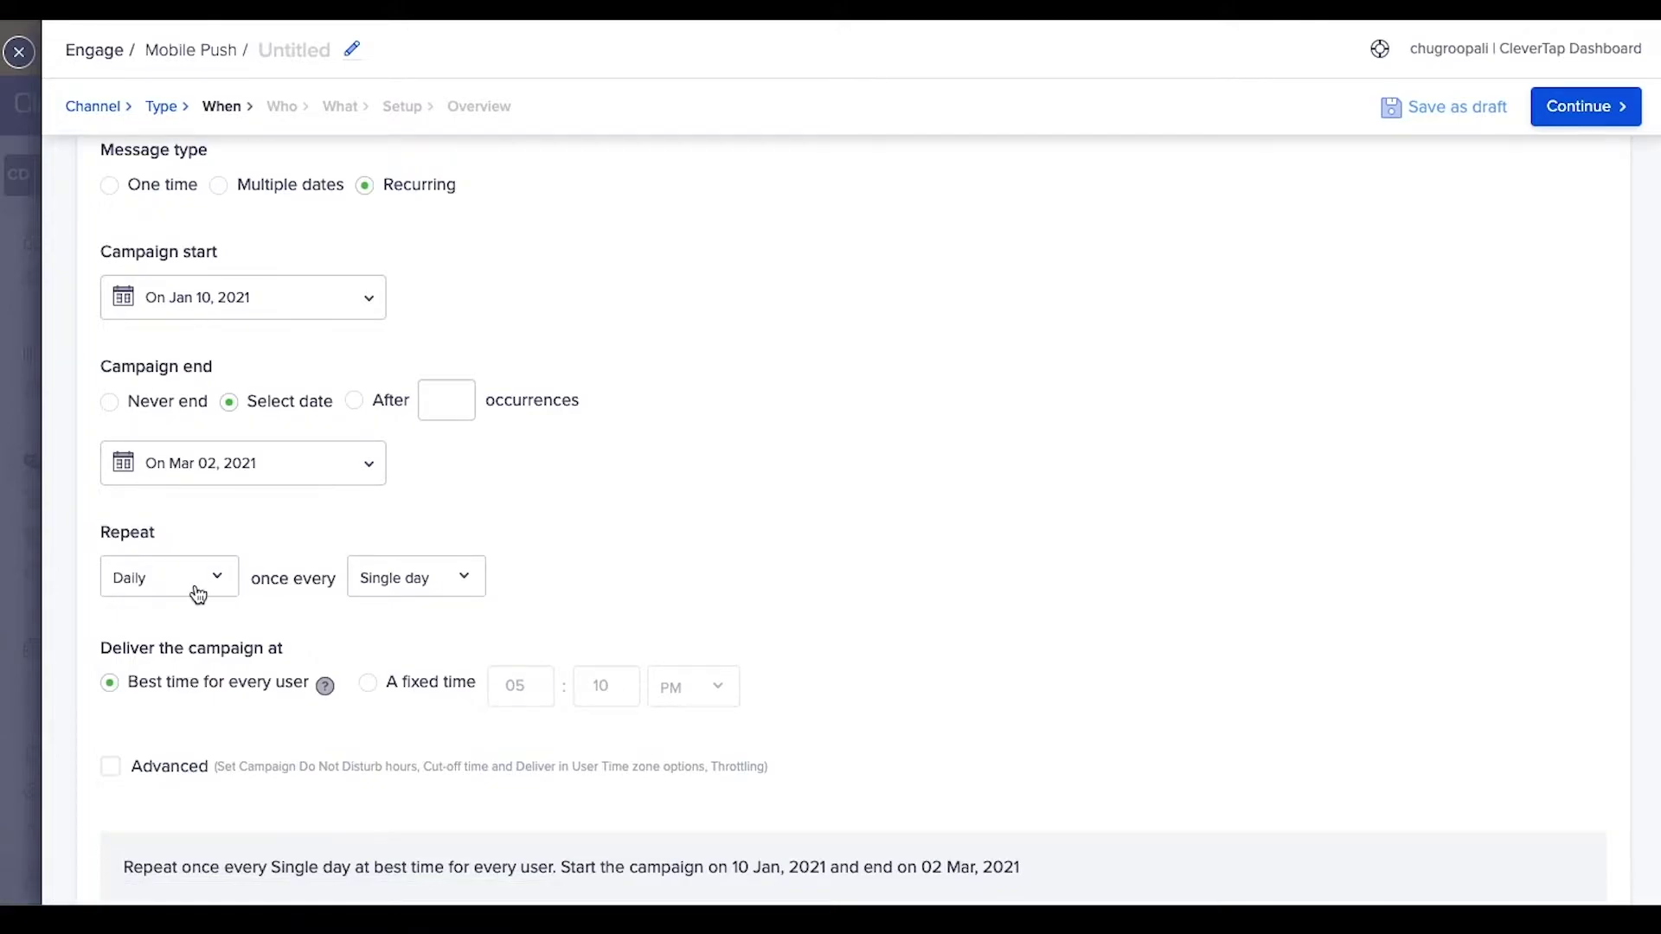
- Repeat the campaign weekly on Mondays
{"action": "left_click", "coordinate": [198, 593]}
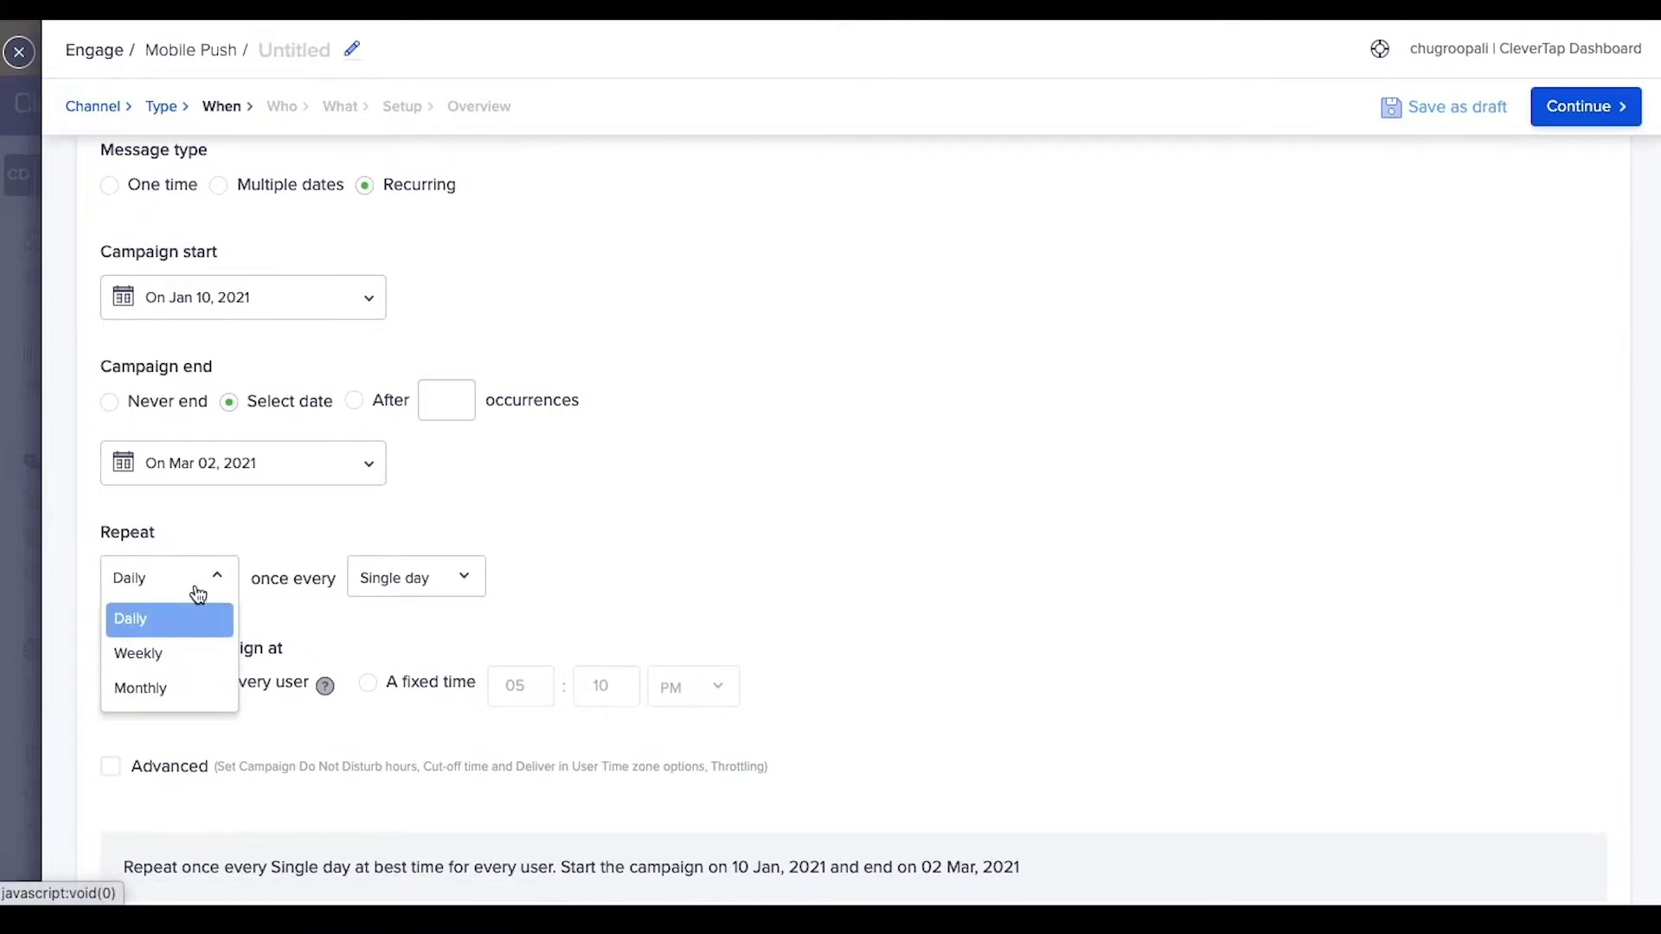
{"action": "left_click", "coordinate": [185, 659]}
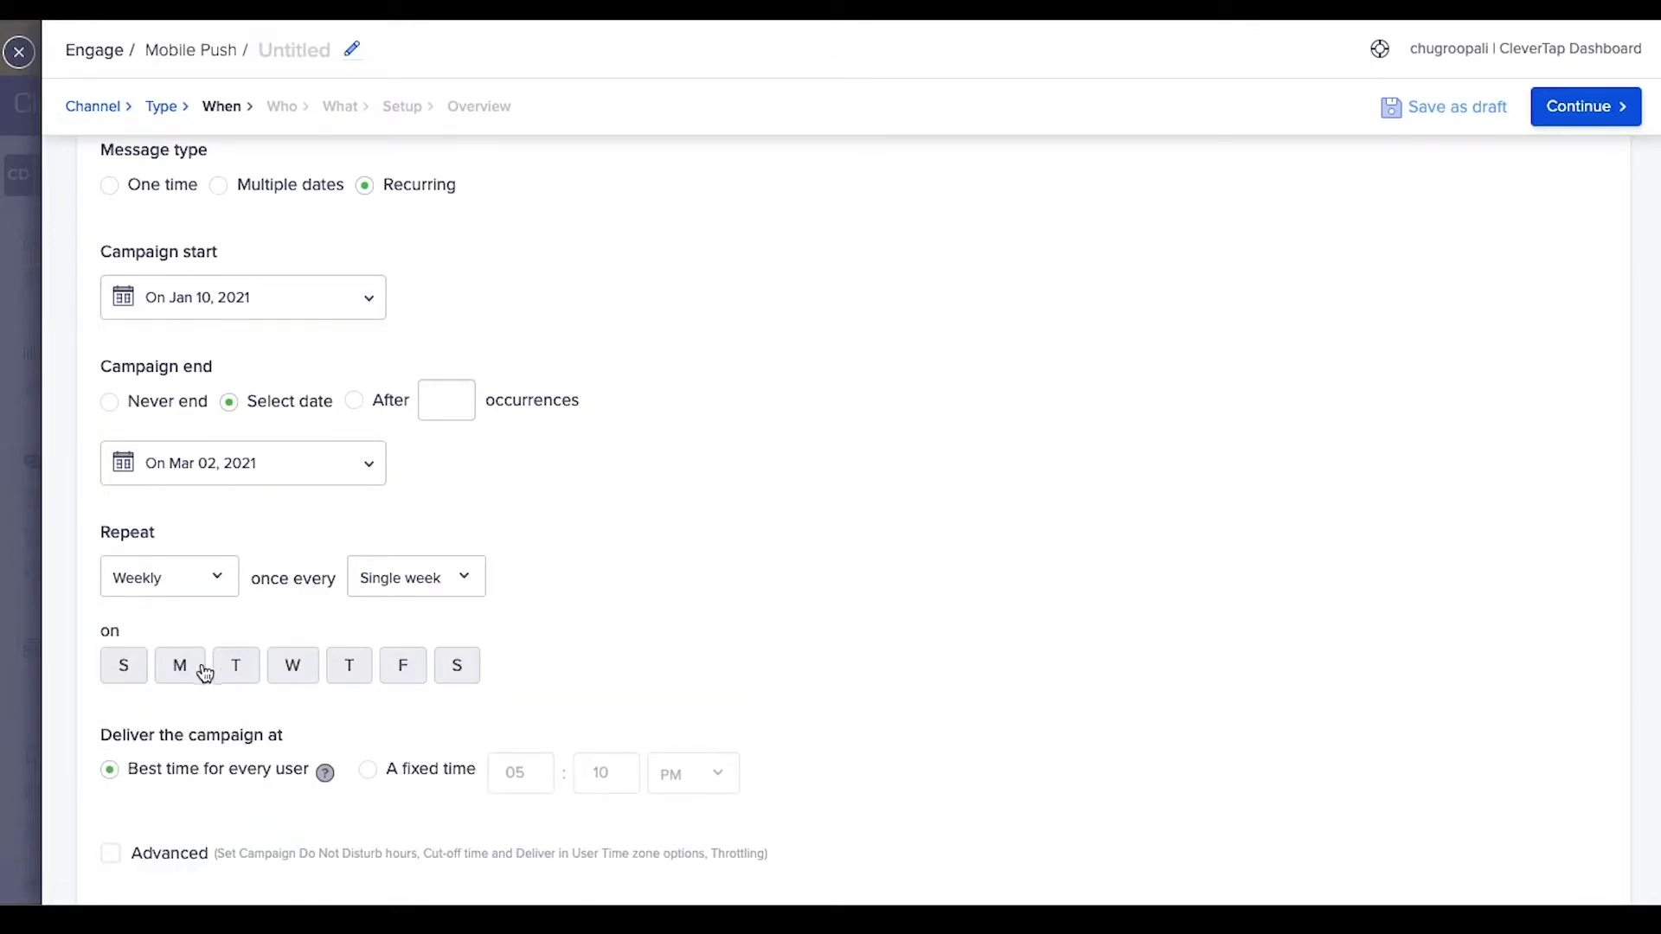
{"action": "left_click", "coordinate": [185, 668]}
{"action": "scroll", "coordinate": [192, 679], "scroll_direction": "down", "scroll_amount": 3}
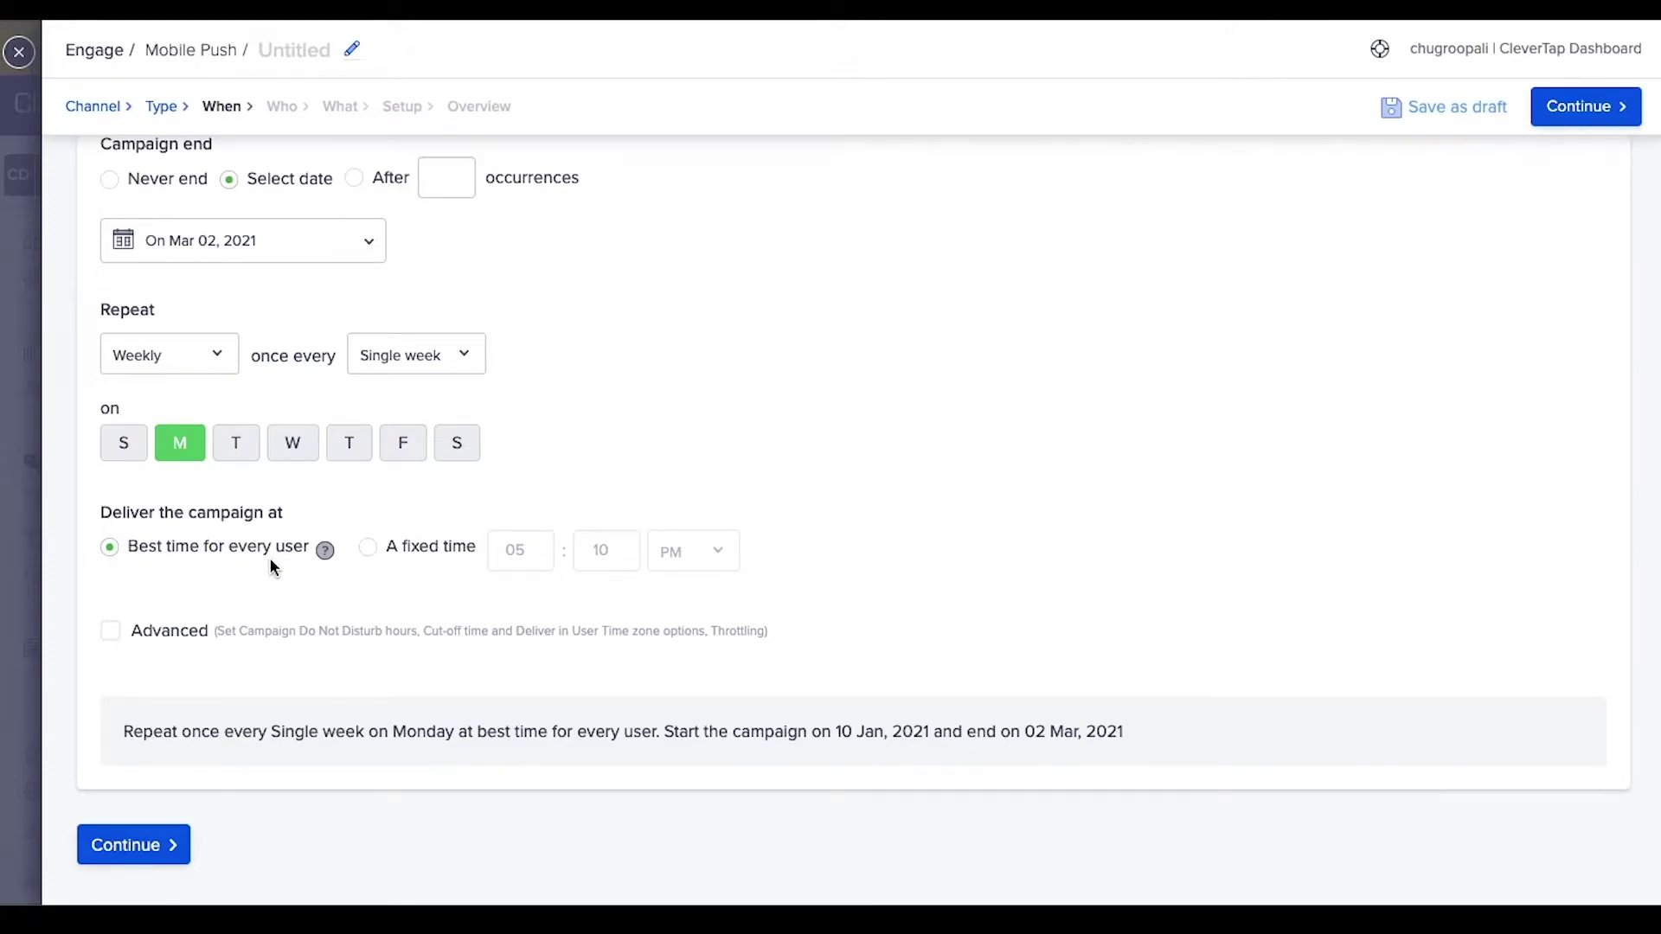
- Try a fixed 05:10 PM send time and show advanced options, leaving user time-zone delivery off
{"action": "left_click", "coordinate": [369, 552]}
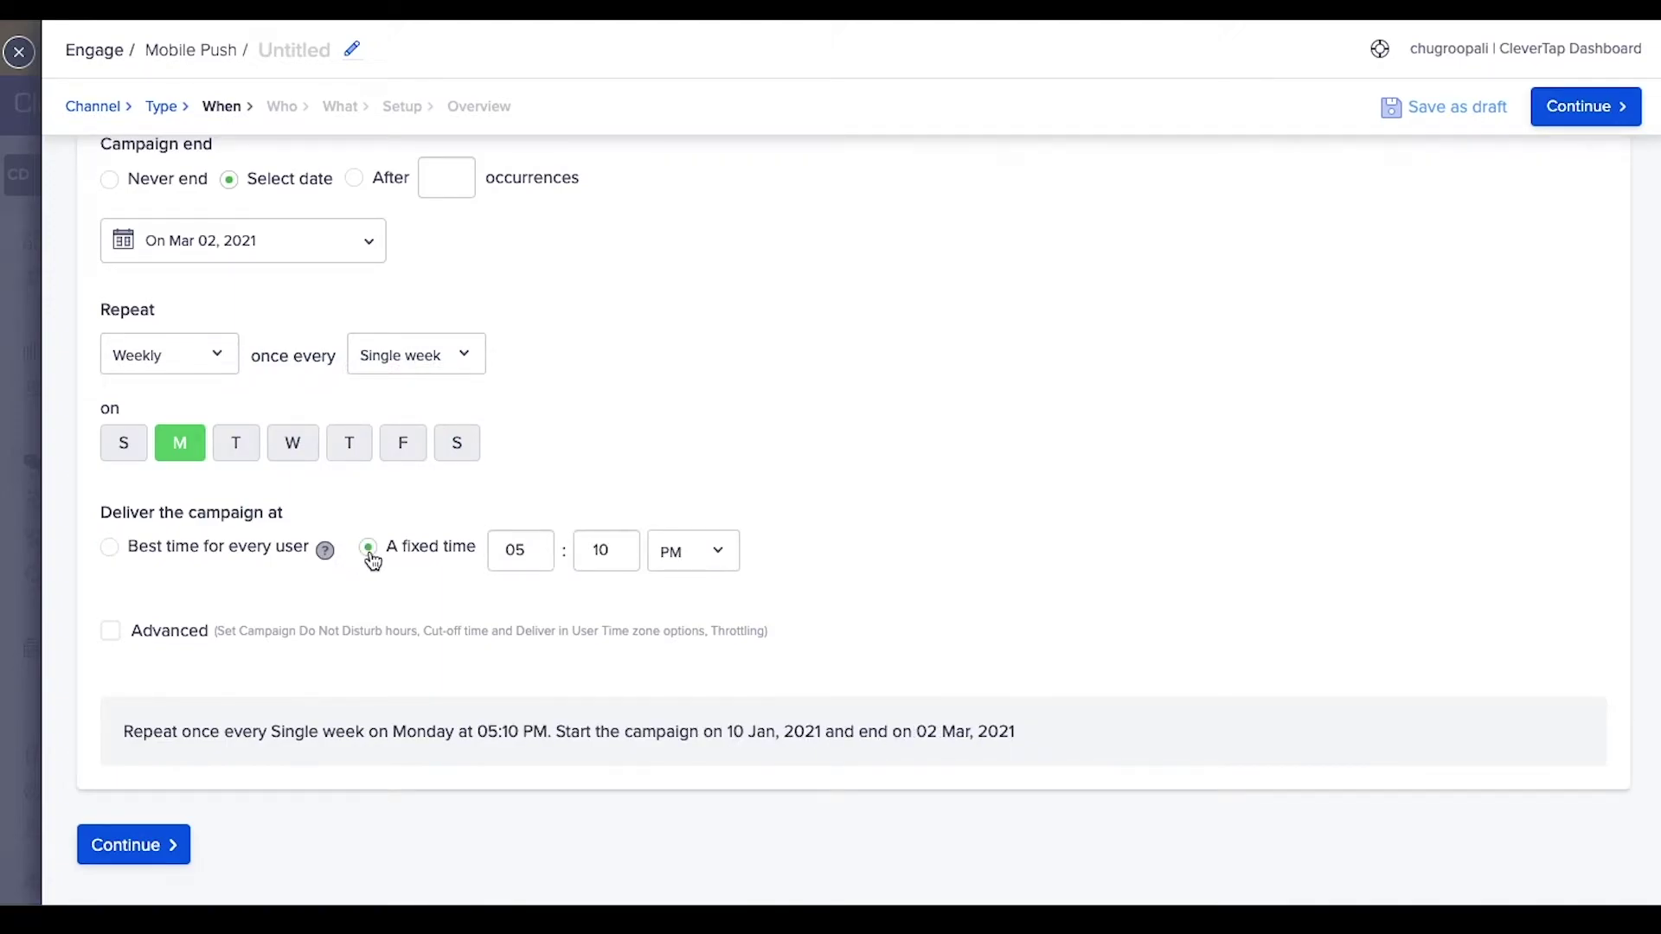
{"action": "scroll", "coordinate": [260, 605], "scroll_direction": "down", "scroll_amount": 1}
{"action": "left_click", "coordinate": [119, 627]}
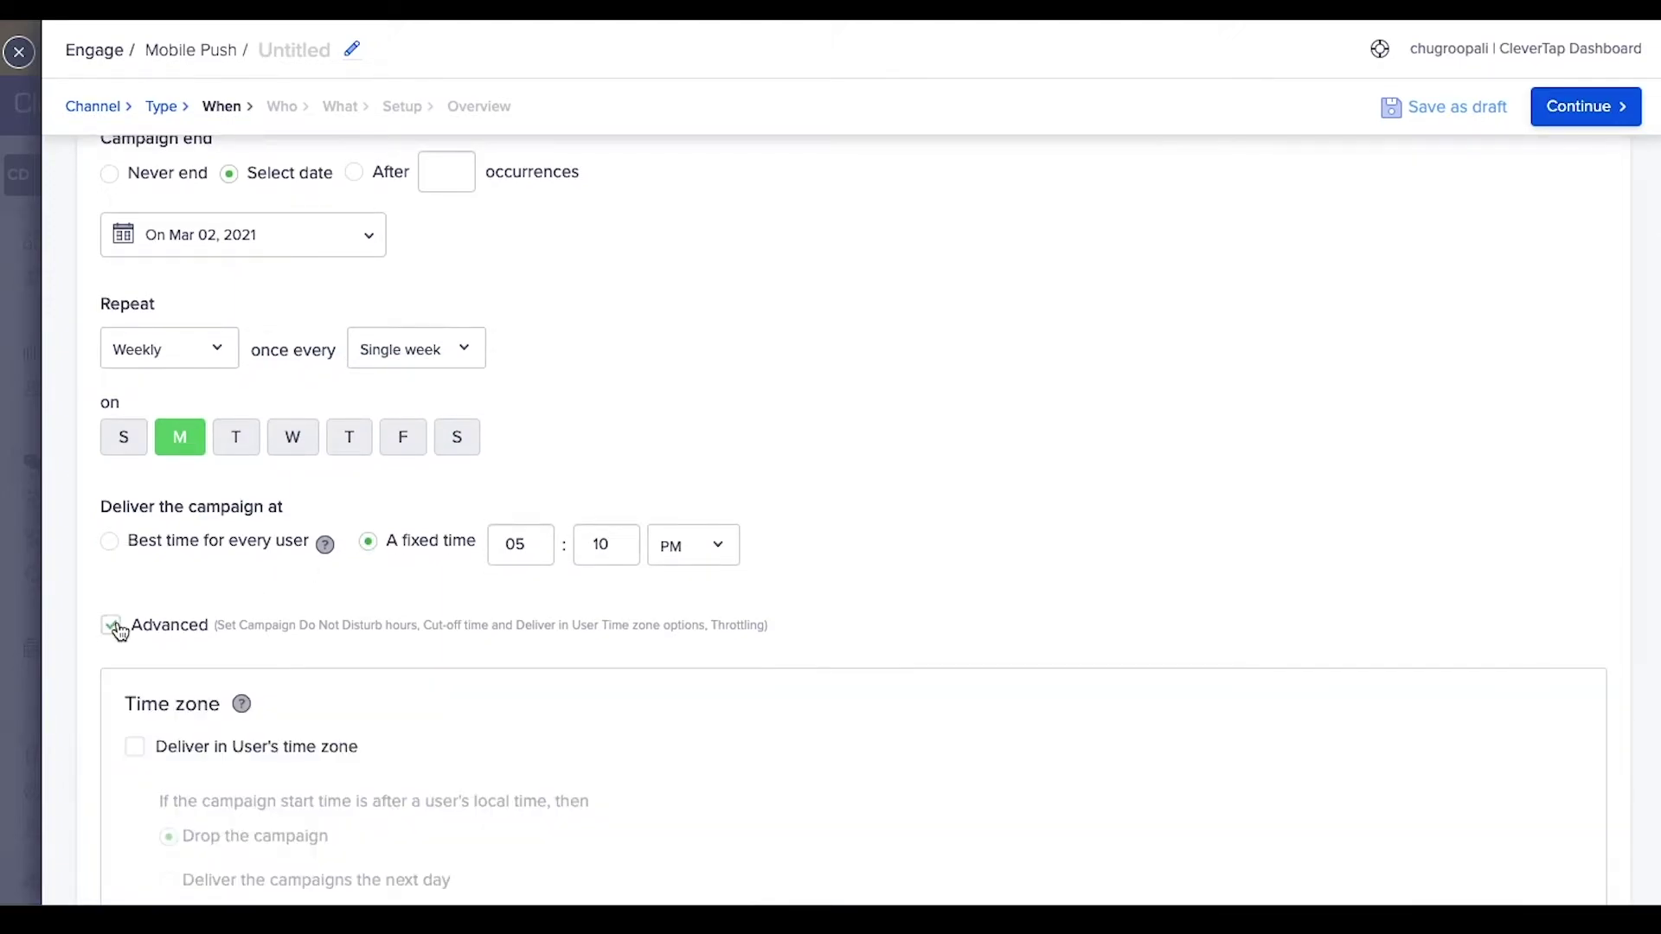
{"action": "scroll", "coordinate": [120, 632], "scroll_direction": "down", "scroll_amount": 2}
{"action": "scroll", "coordinate": [121, 633], "scroll_direction": "down", "scroll_amount": 2}
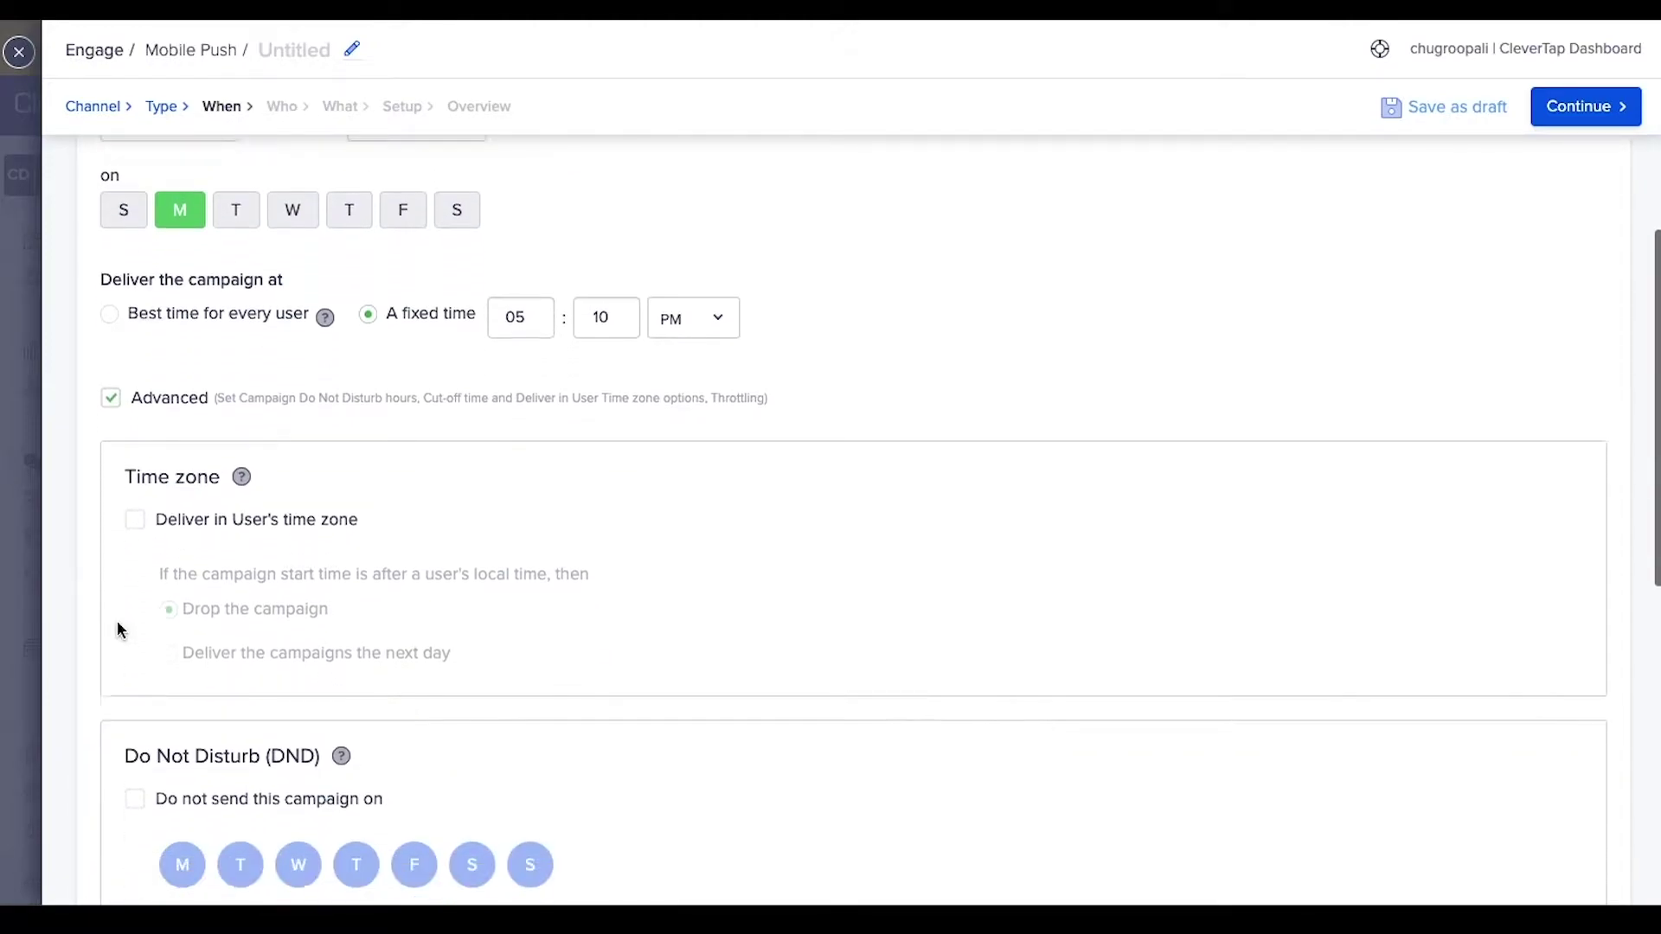
{"action": "left_click", "coordinate": [136, 467]}
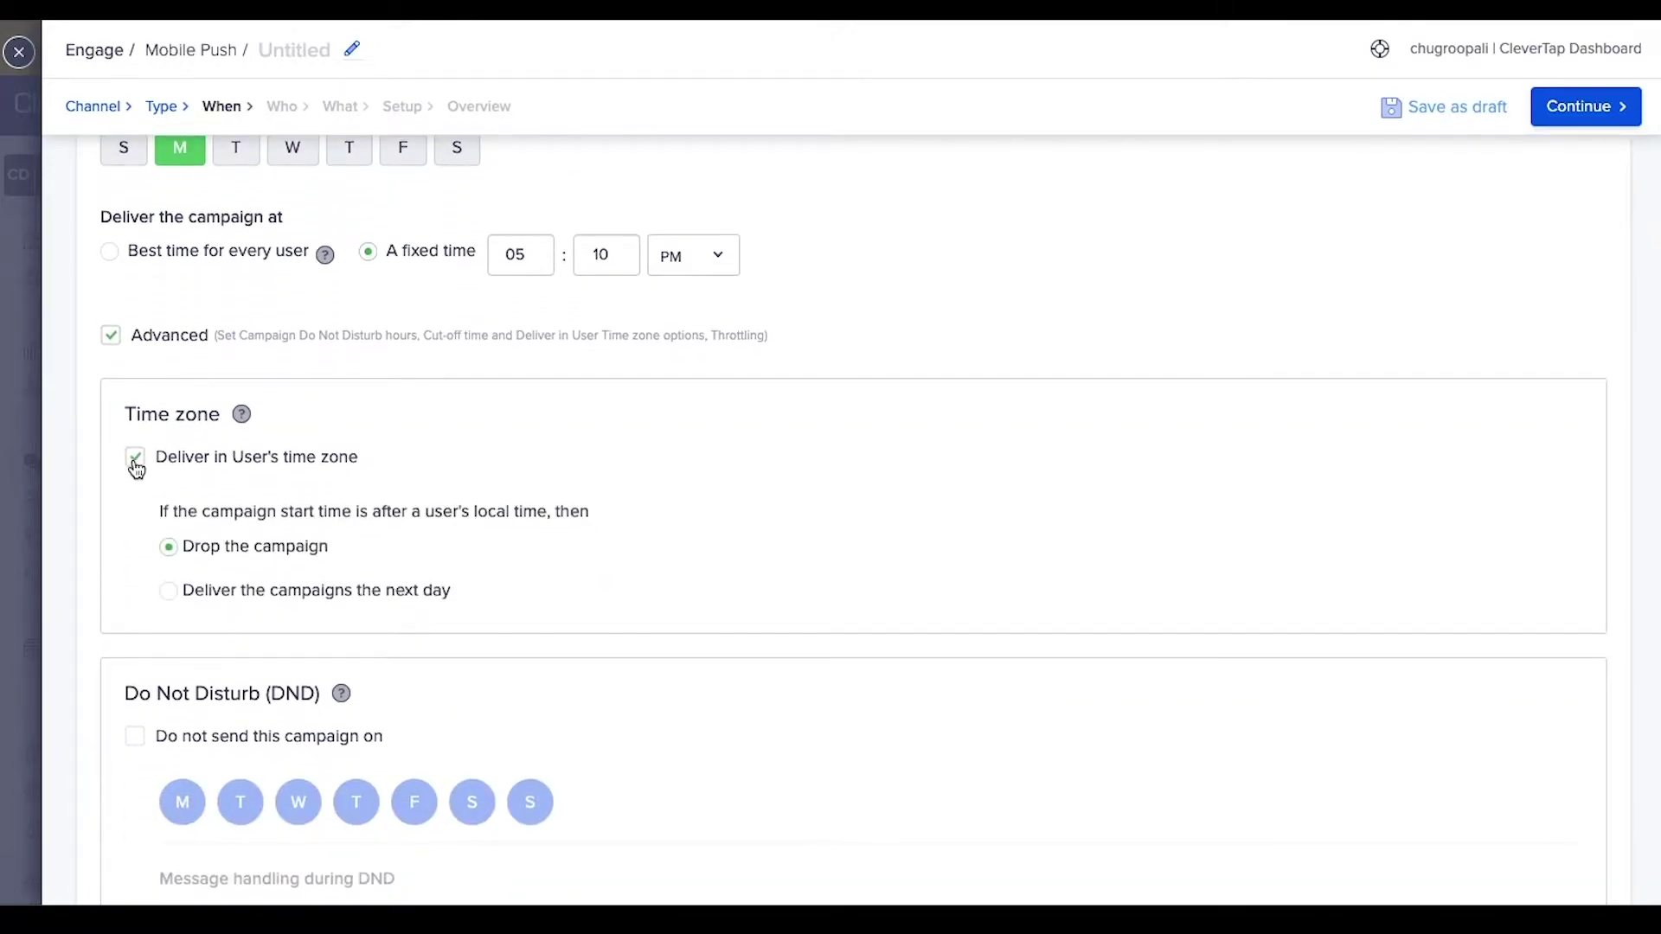
{"action": "scroll", "coordinate": [136, 468], "scroll_direction": "down", "scroll_amount": 1}
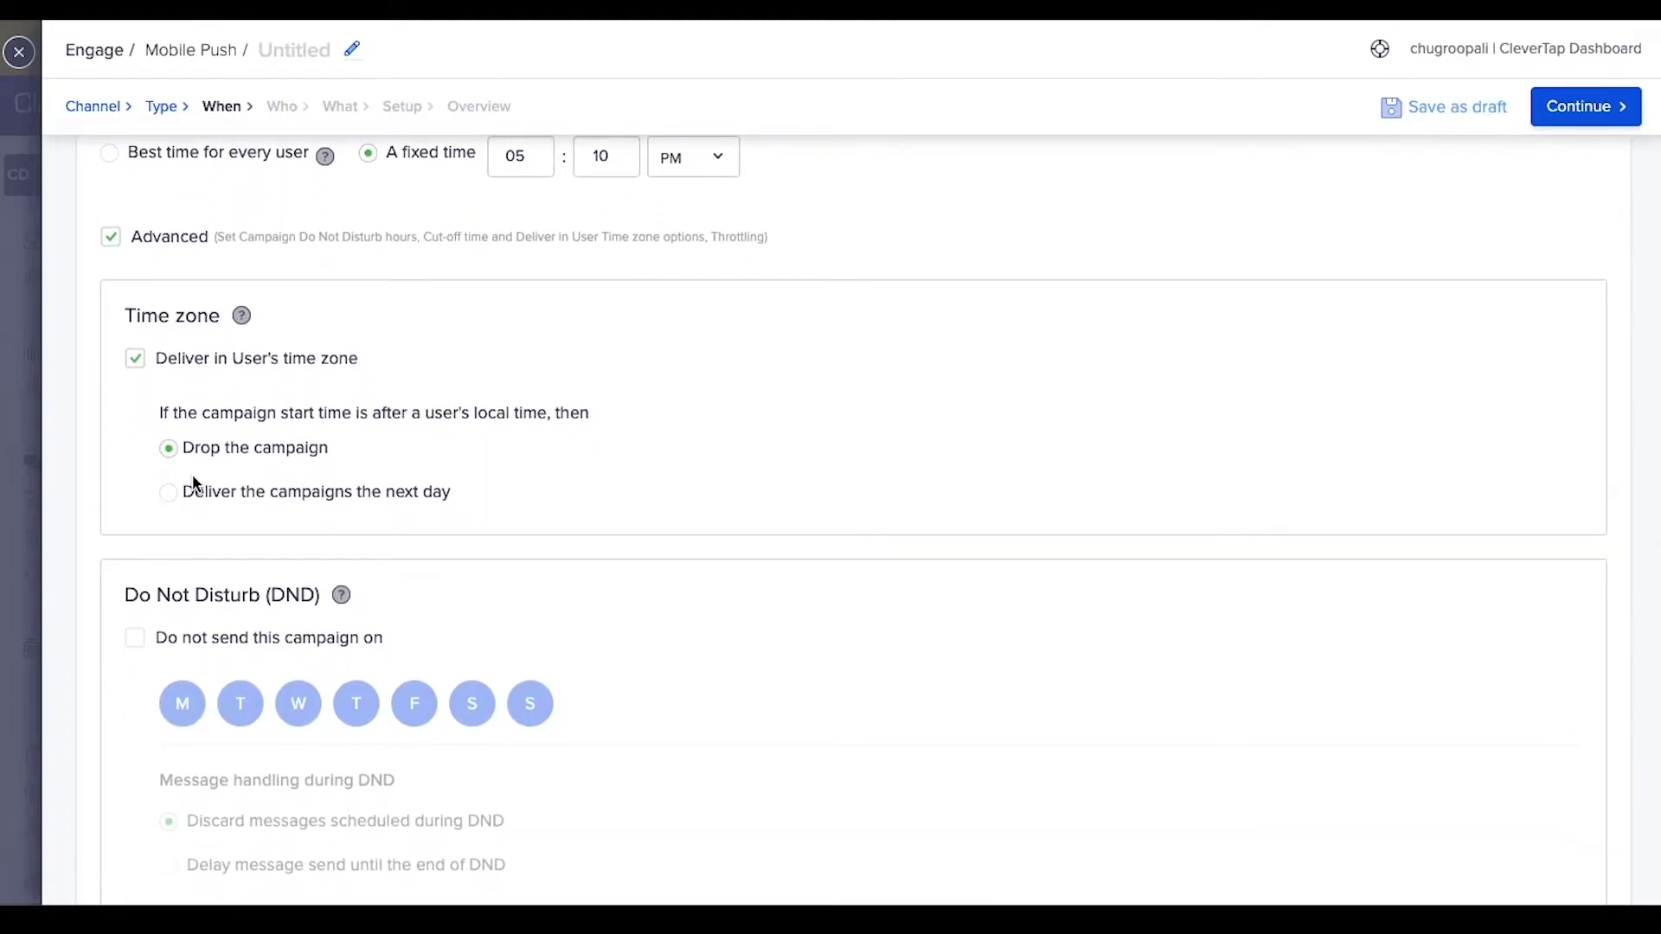
{"action": "scroll", "coordinate": [153, 480], "scroll_direction": "up", "scroll_amount": 1}
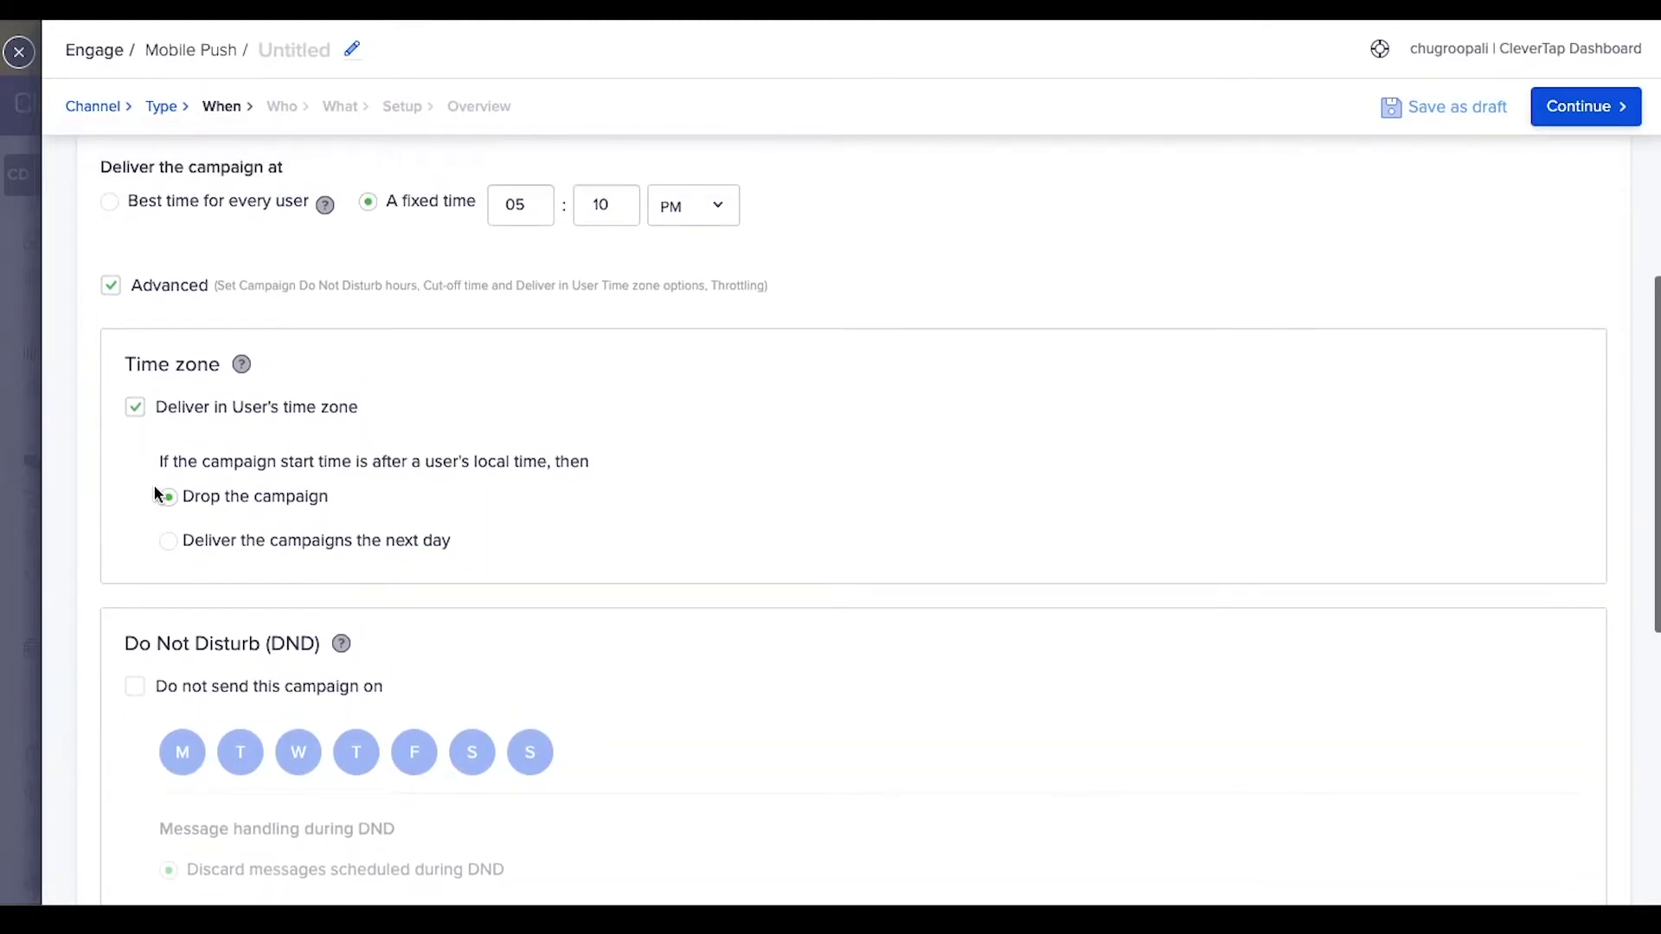
{"action": "left_click", "coordinate": [135, 409]}
{"action": "scroll", "coordinate": [135, 418], "scroll_direction": "down", "scroll_amount": 2}
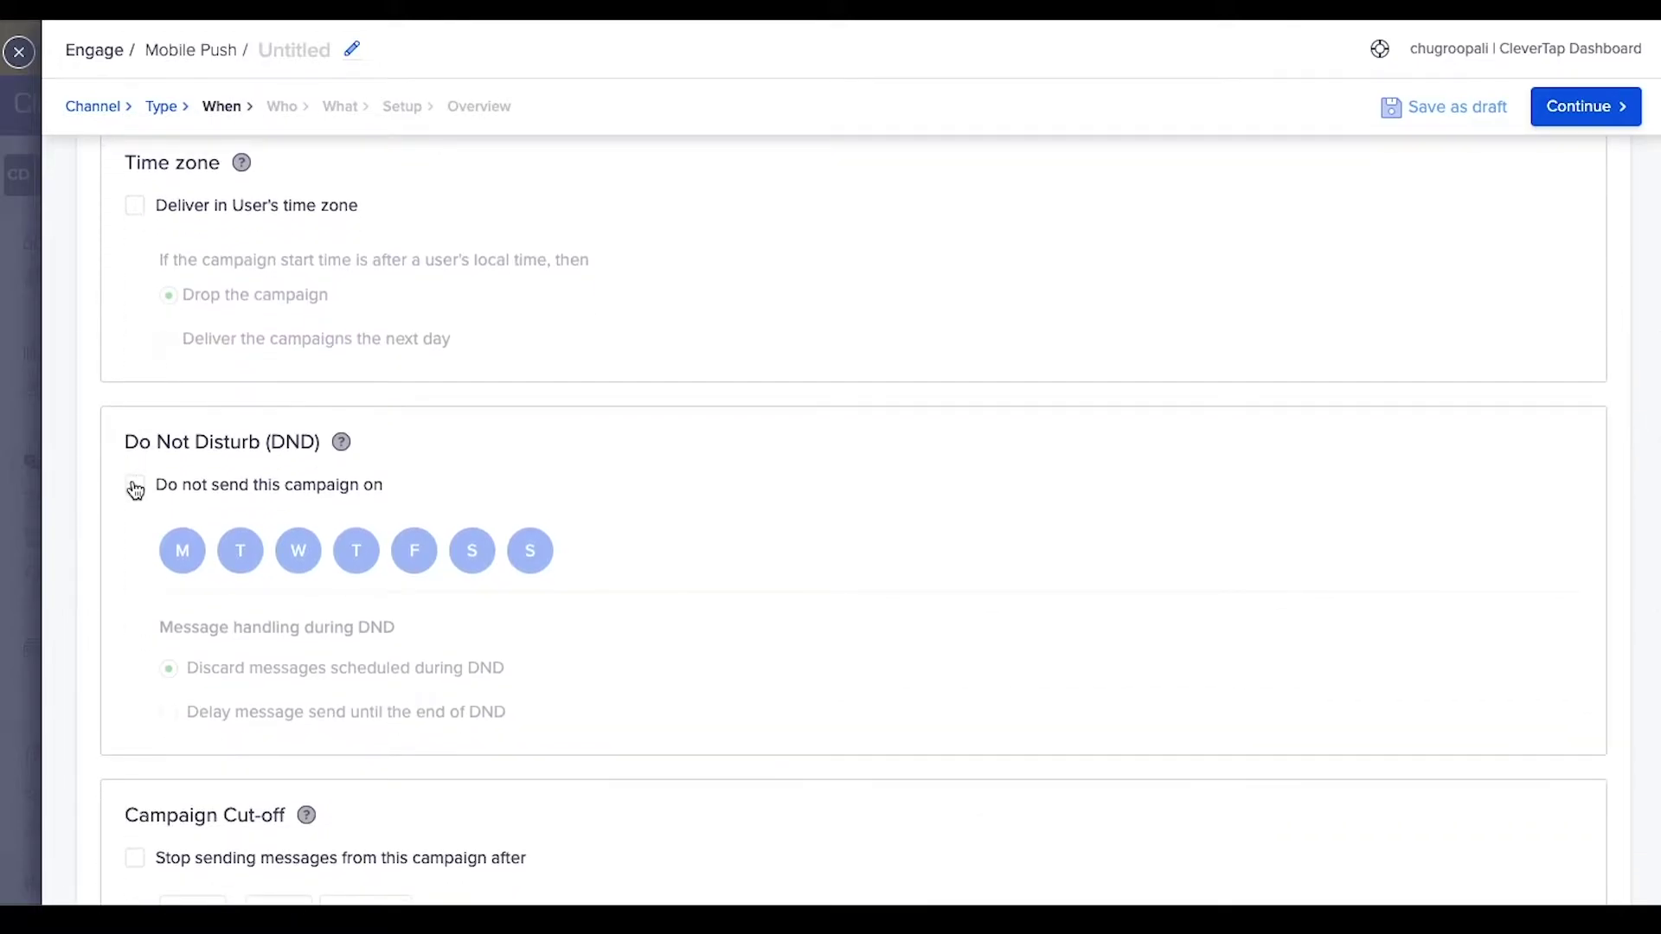
- Leave Do Not Disturb days and the sending cut-off turned off
{"action": "left_click", "coordinate": [135, 489]}
{"action": "scroll", "coordinate": [136, 491], "scroll_direction": "down", "scroll_amount": 1}
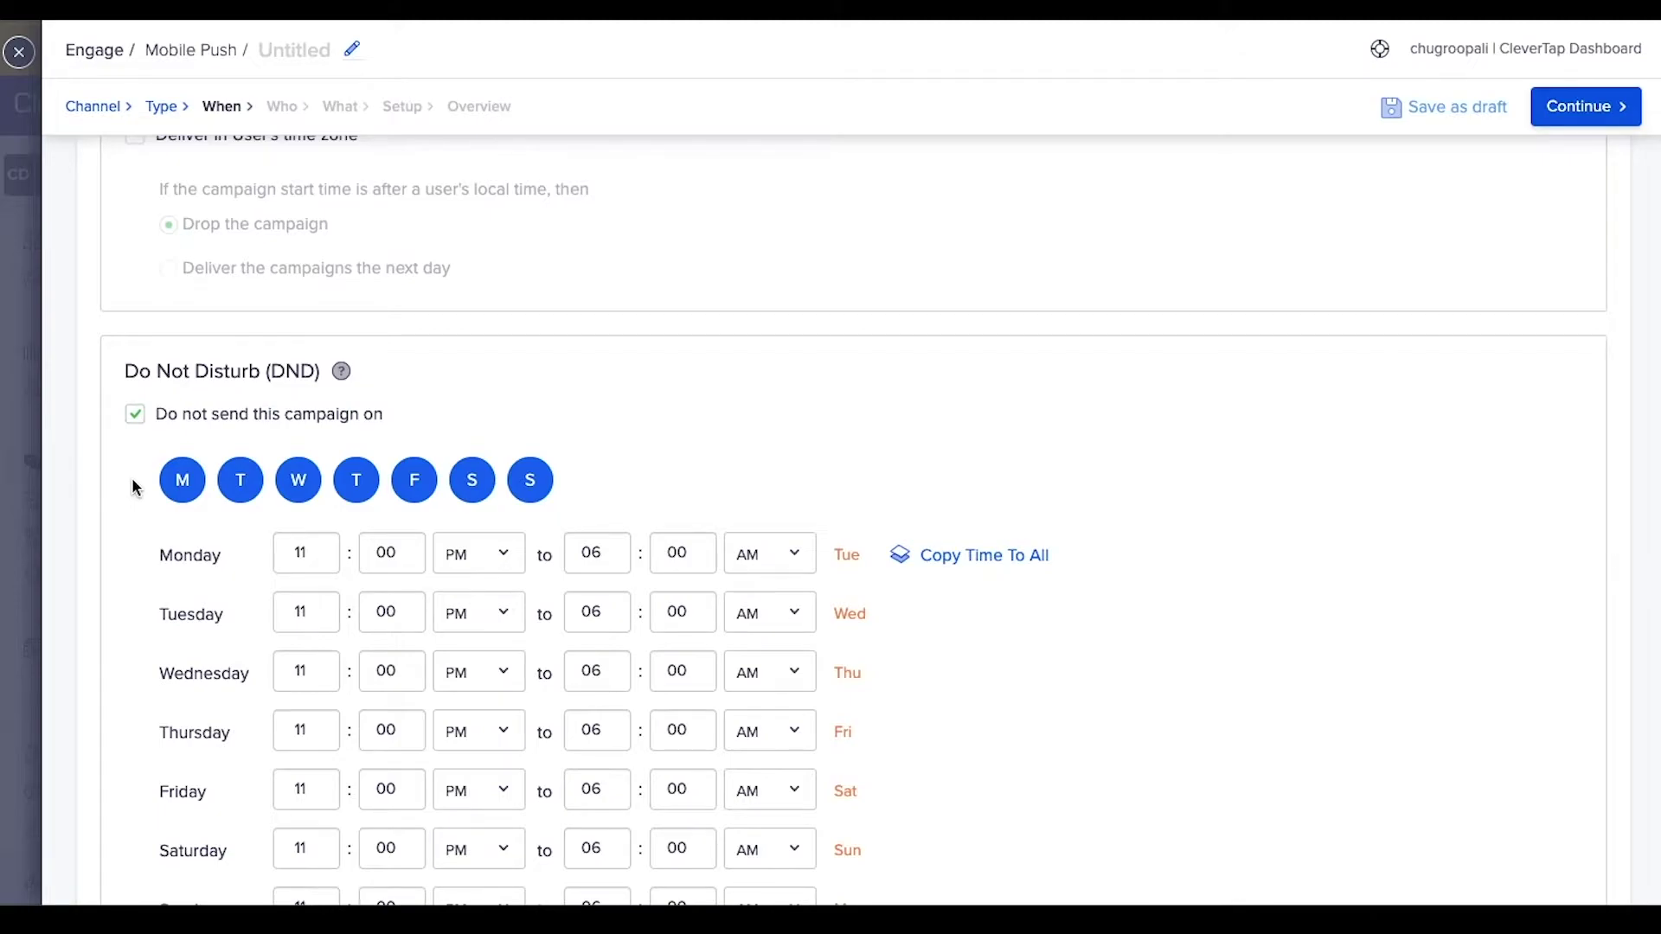
{"action": "left_click", "coordinate": [295, 500]}
{"action": "left_click", "coordinate": [250, 488]}
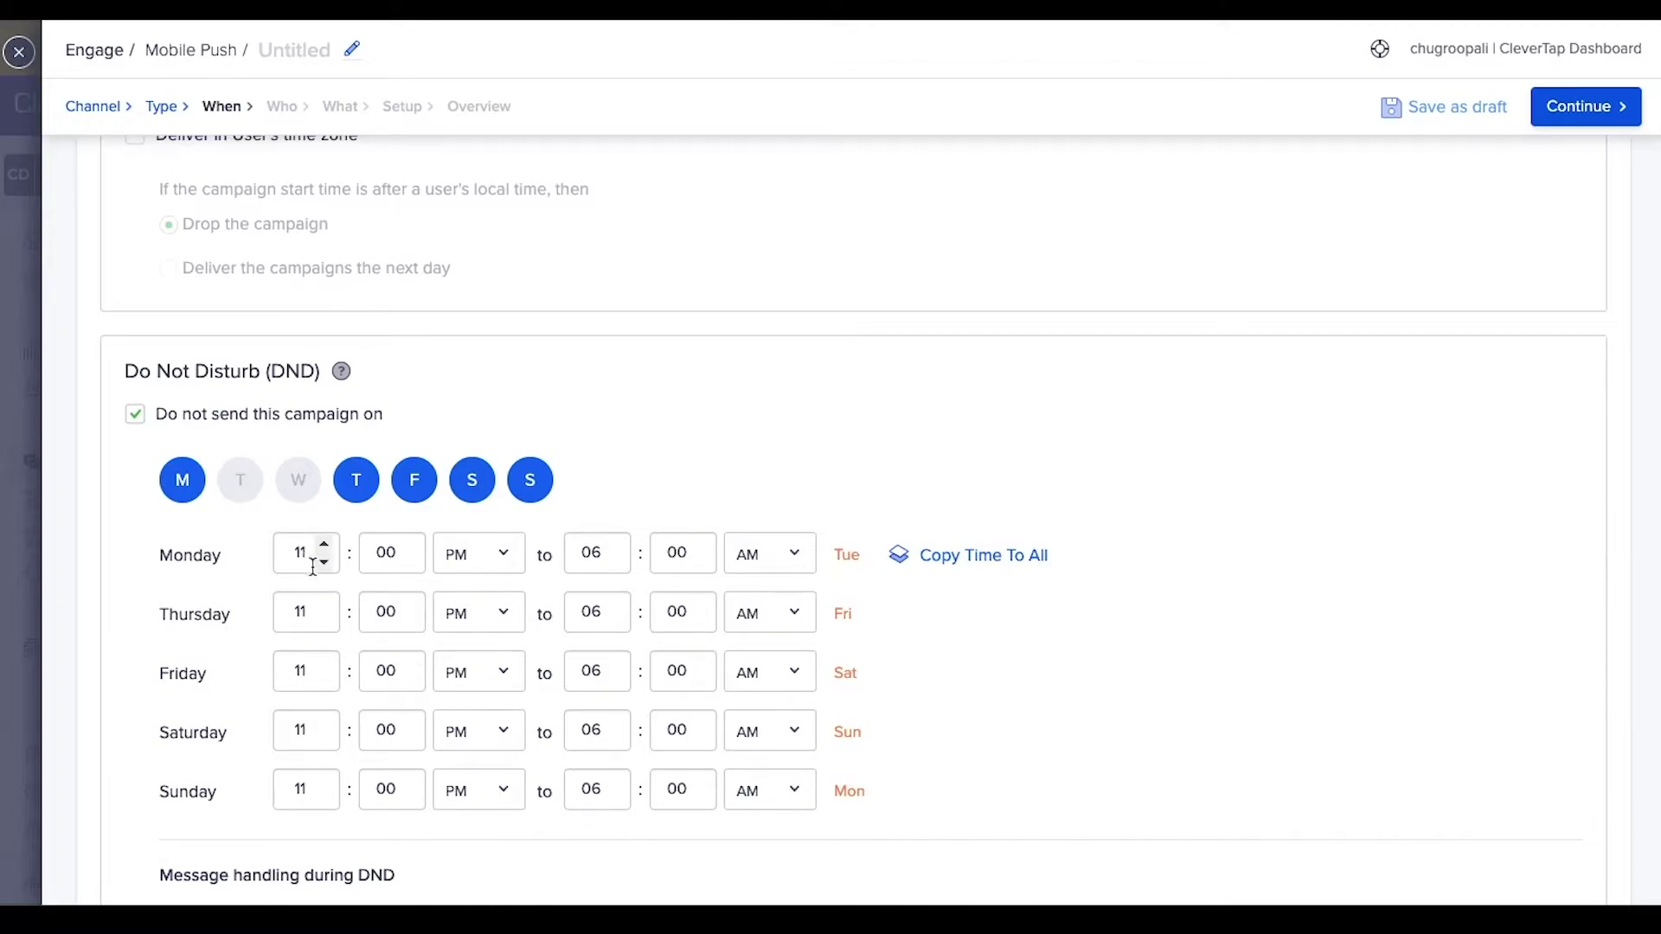
{"action": "left_click", "coordinate": [135, 414]}
{"action": "scroll", "coordinate": [137, 542], "scroll_direction": "down", "scroll_amount": 3}
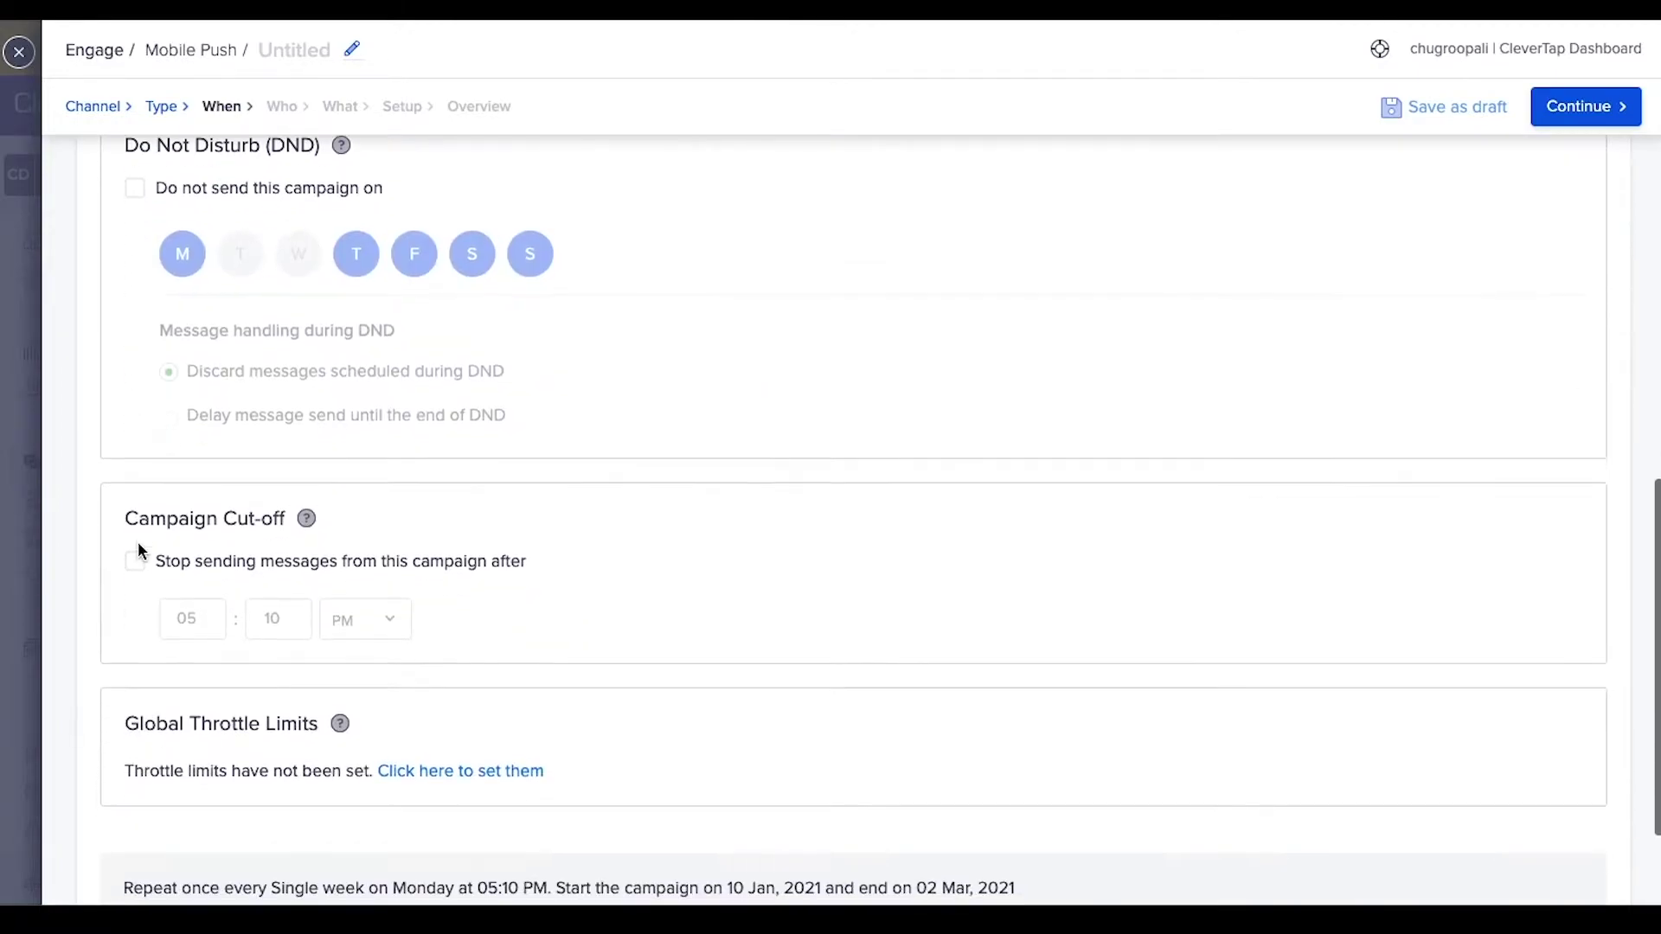
{"action": "left_click", "coordinate": [133, 564]}
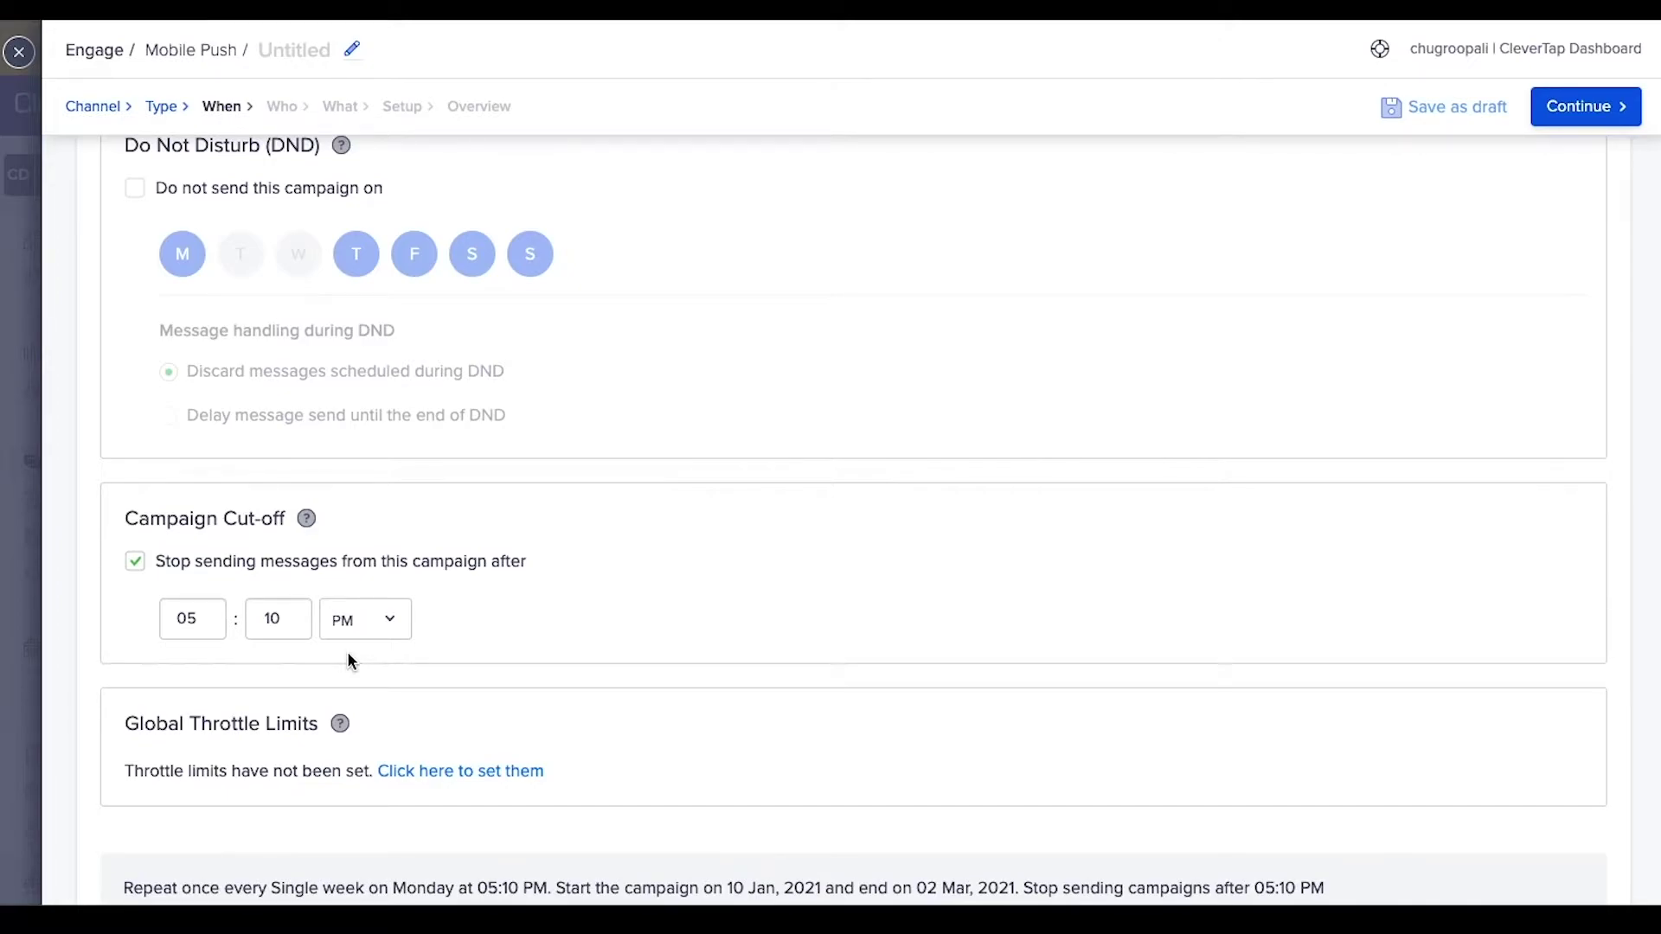
{"action": "left_click", "coordinate": [136, 563]}
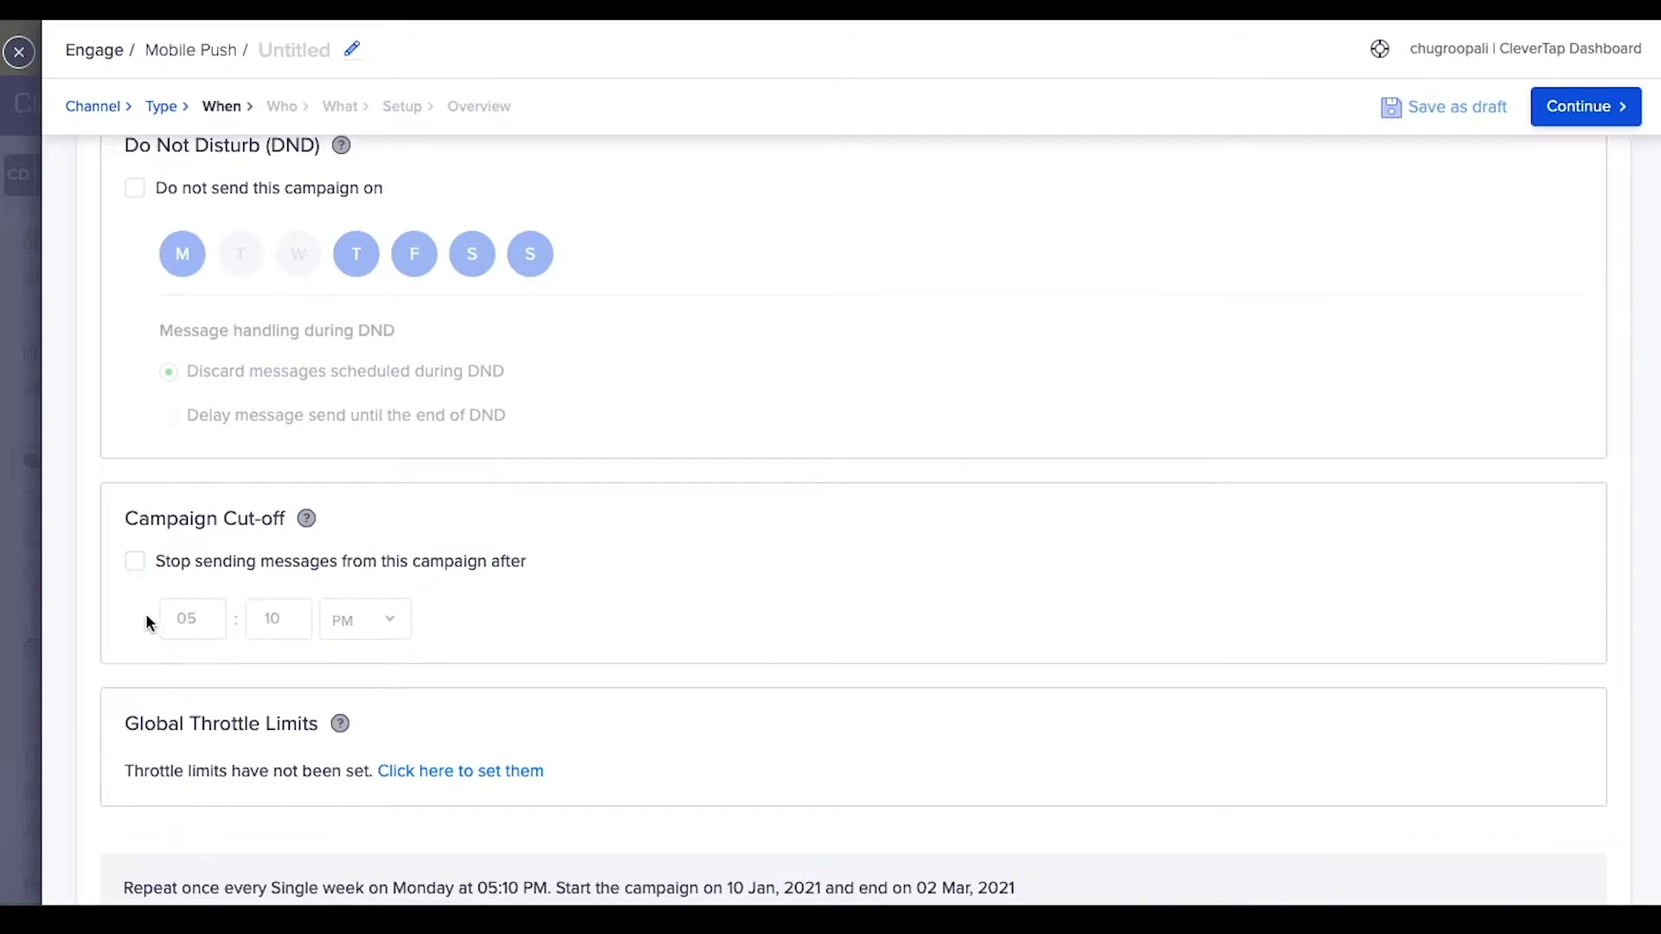
- Deliver the weekly push at each user's best time
{"action": "scroll", "coordinate": [177, 703], "scroll_direction": "down", "scroll_amount": 2}
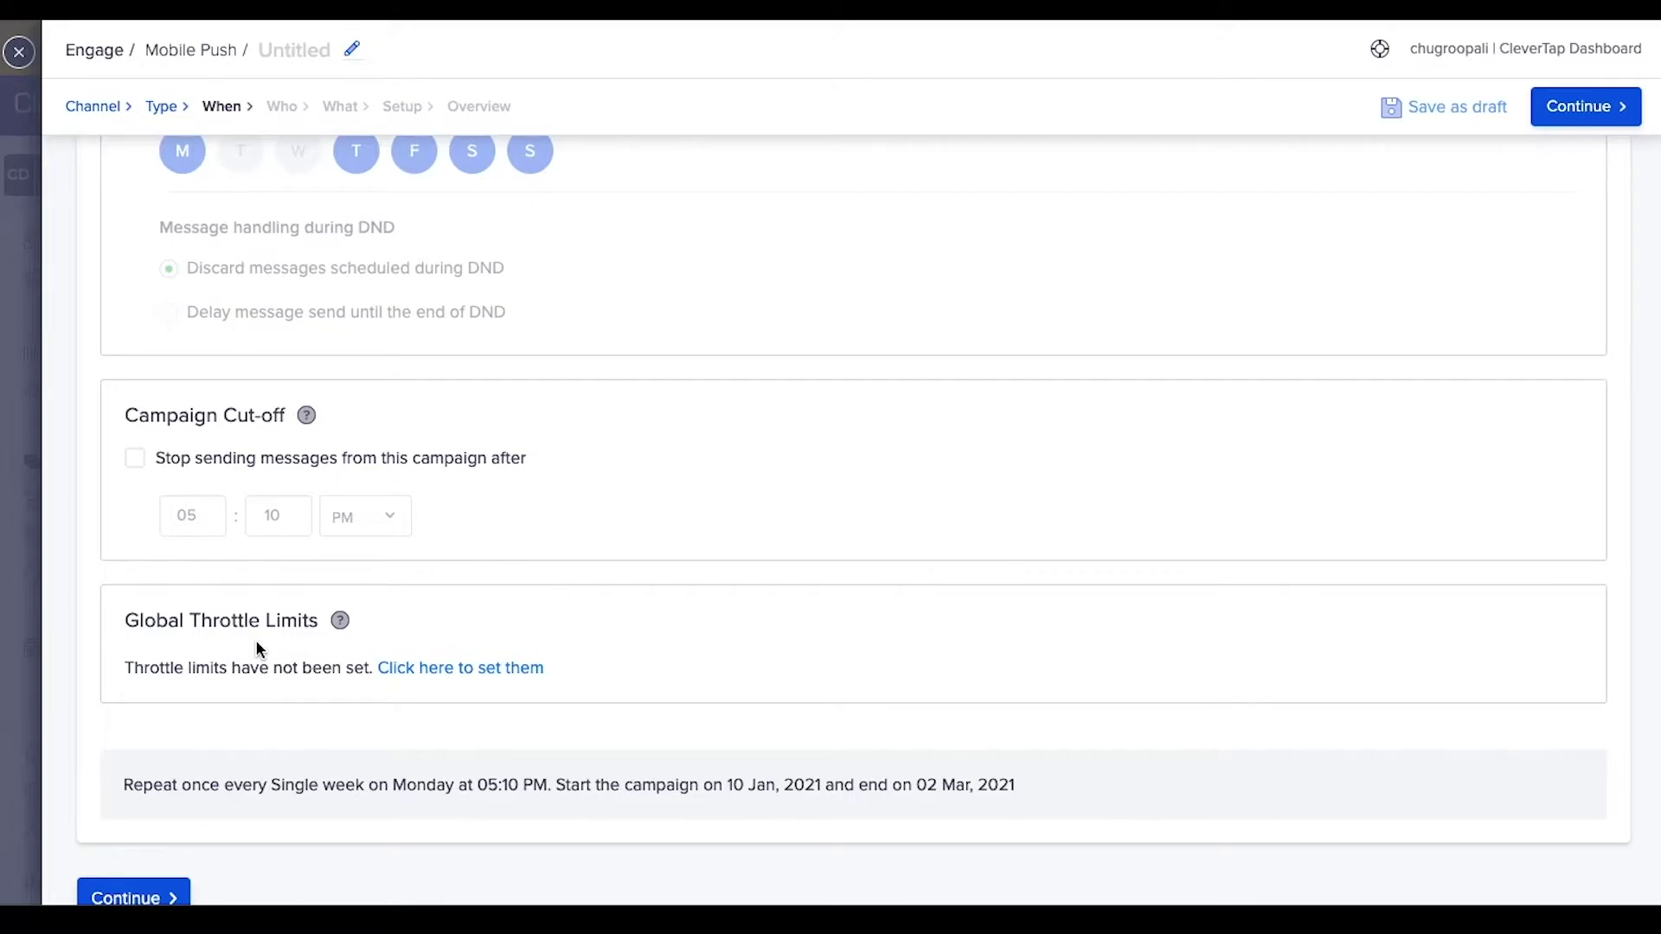
{"action": "scroll", "coordinate": [252, 639], "scroll_direction": "up", "scroll_amount": 10}
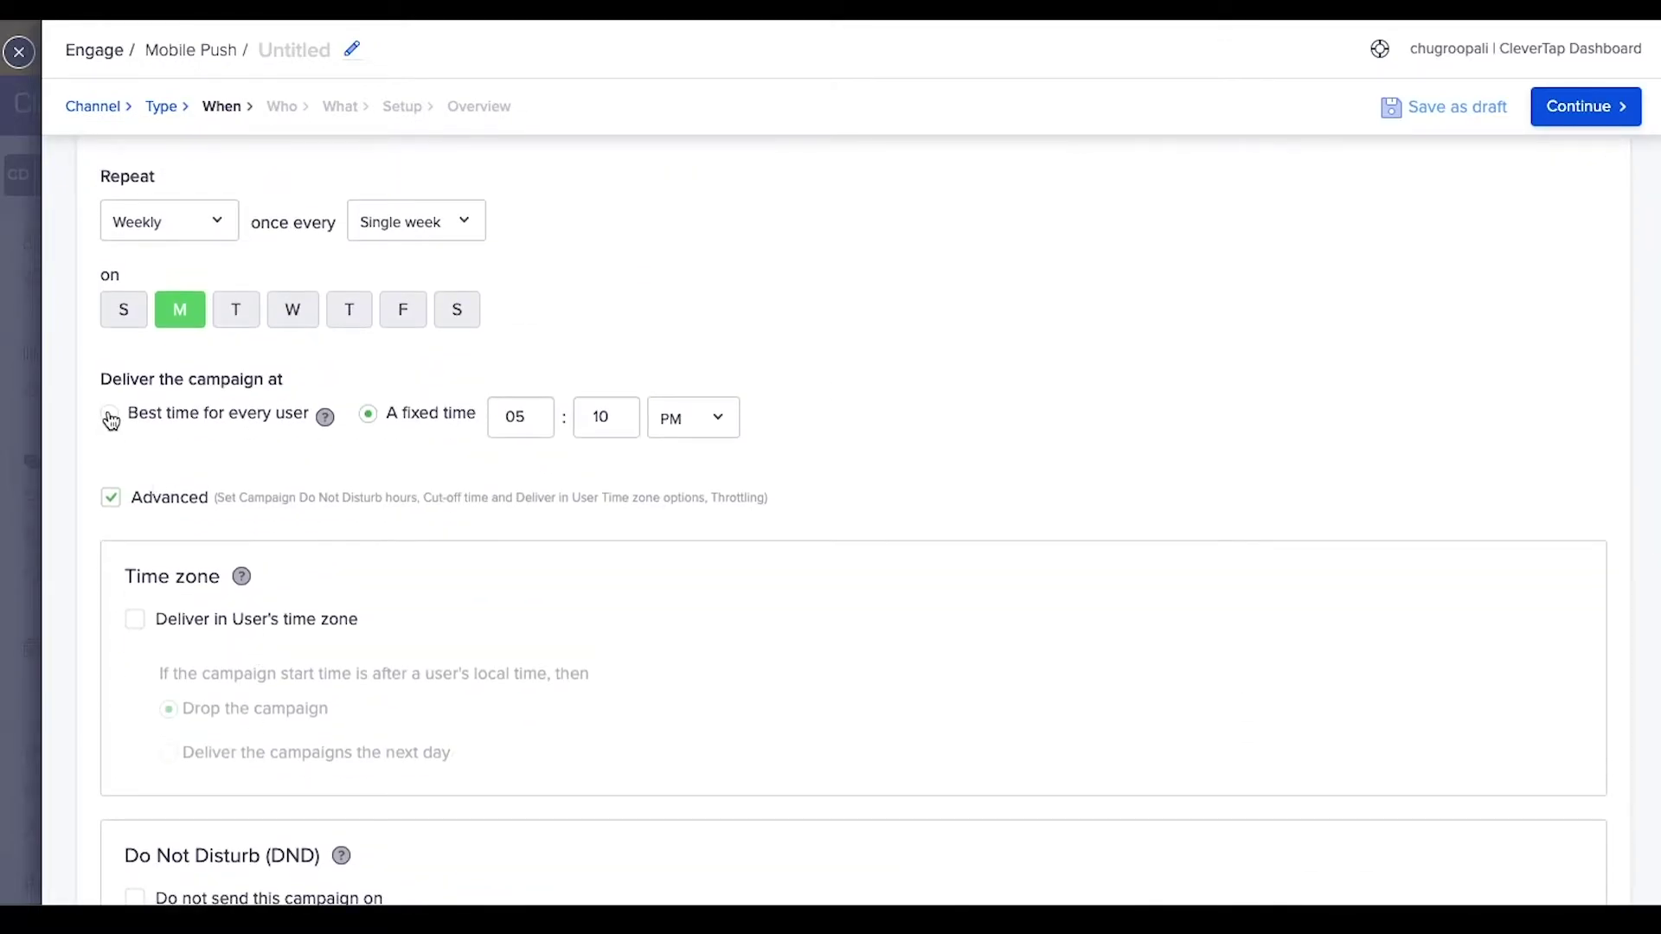
{"action": "left_click", "coordinate": [110, 420]}
{"action": "scroll", "coordinate": [303, 657], "scroll_direction": "down", "scroll_amount": 3}
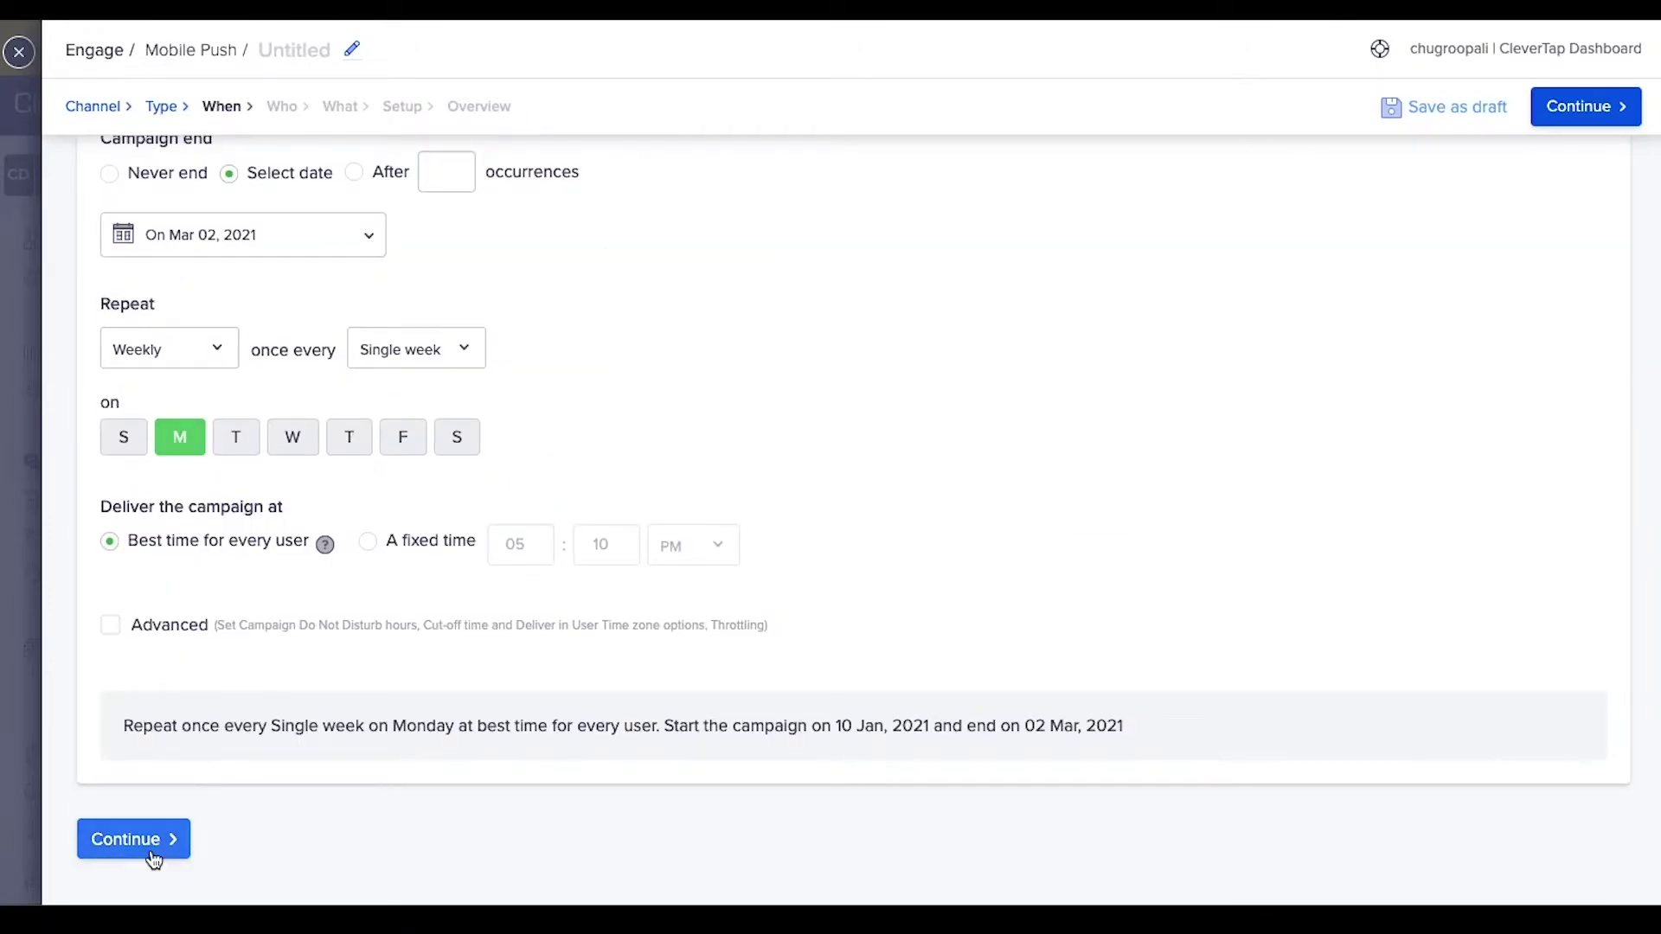
- Continue to the Who step and start building a new audience segment
{"action": "left_click", "coordinate": [152, 855]}
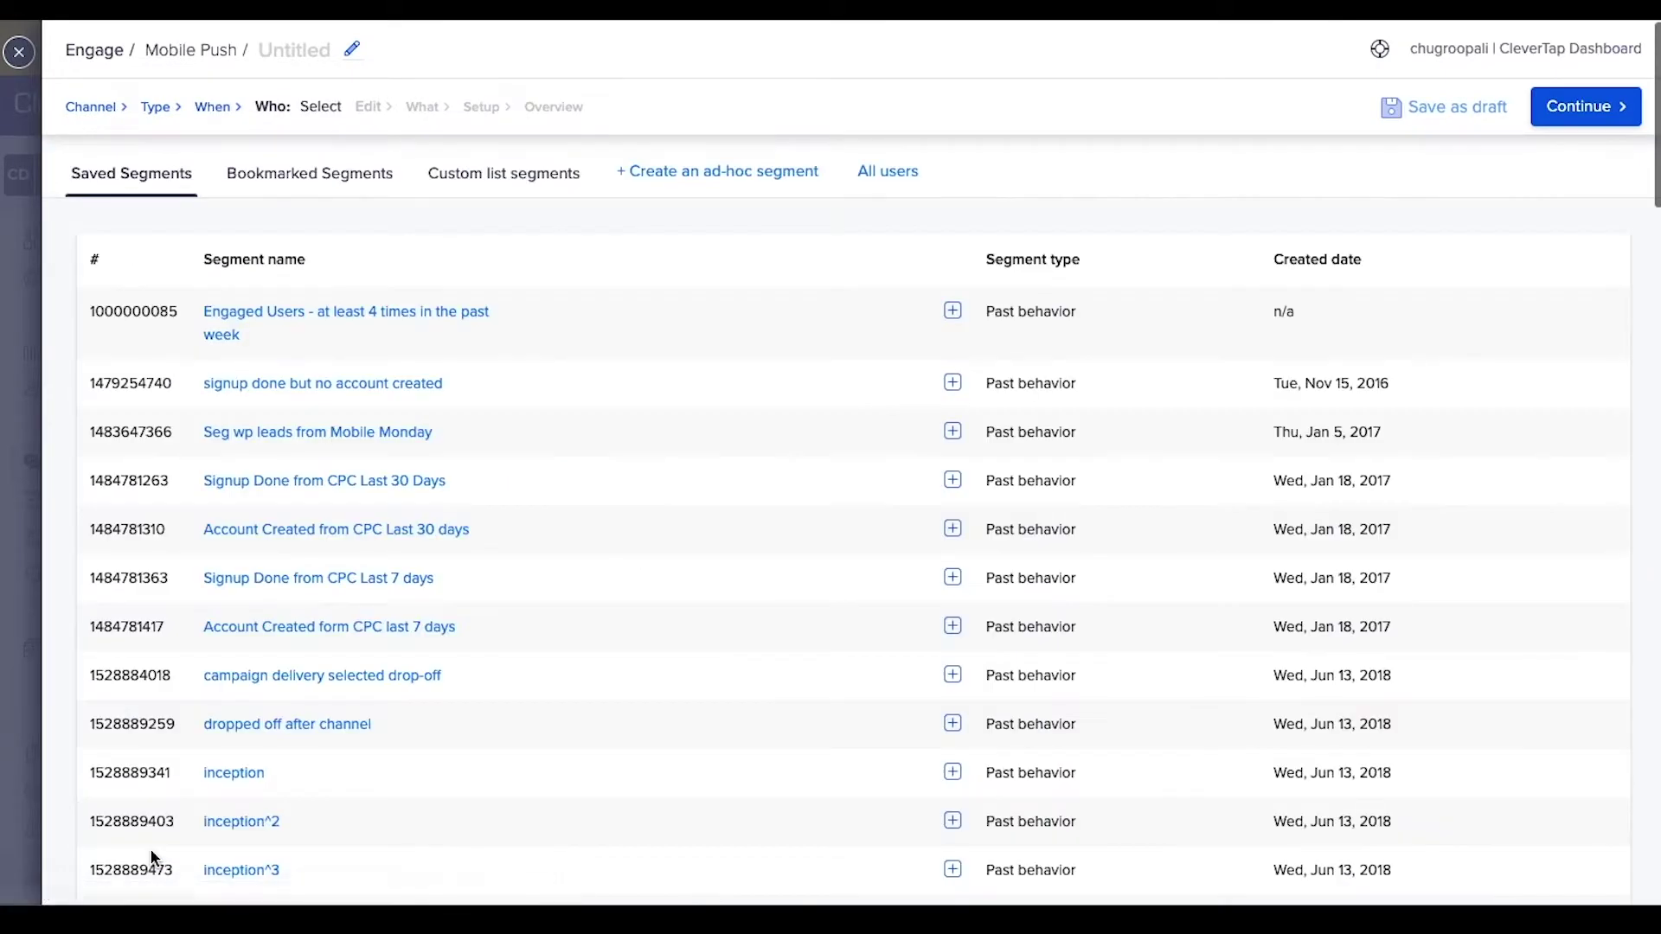
{"action": "left_click", "coordinate": [1574, 121]}
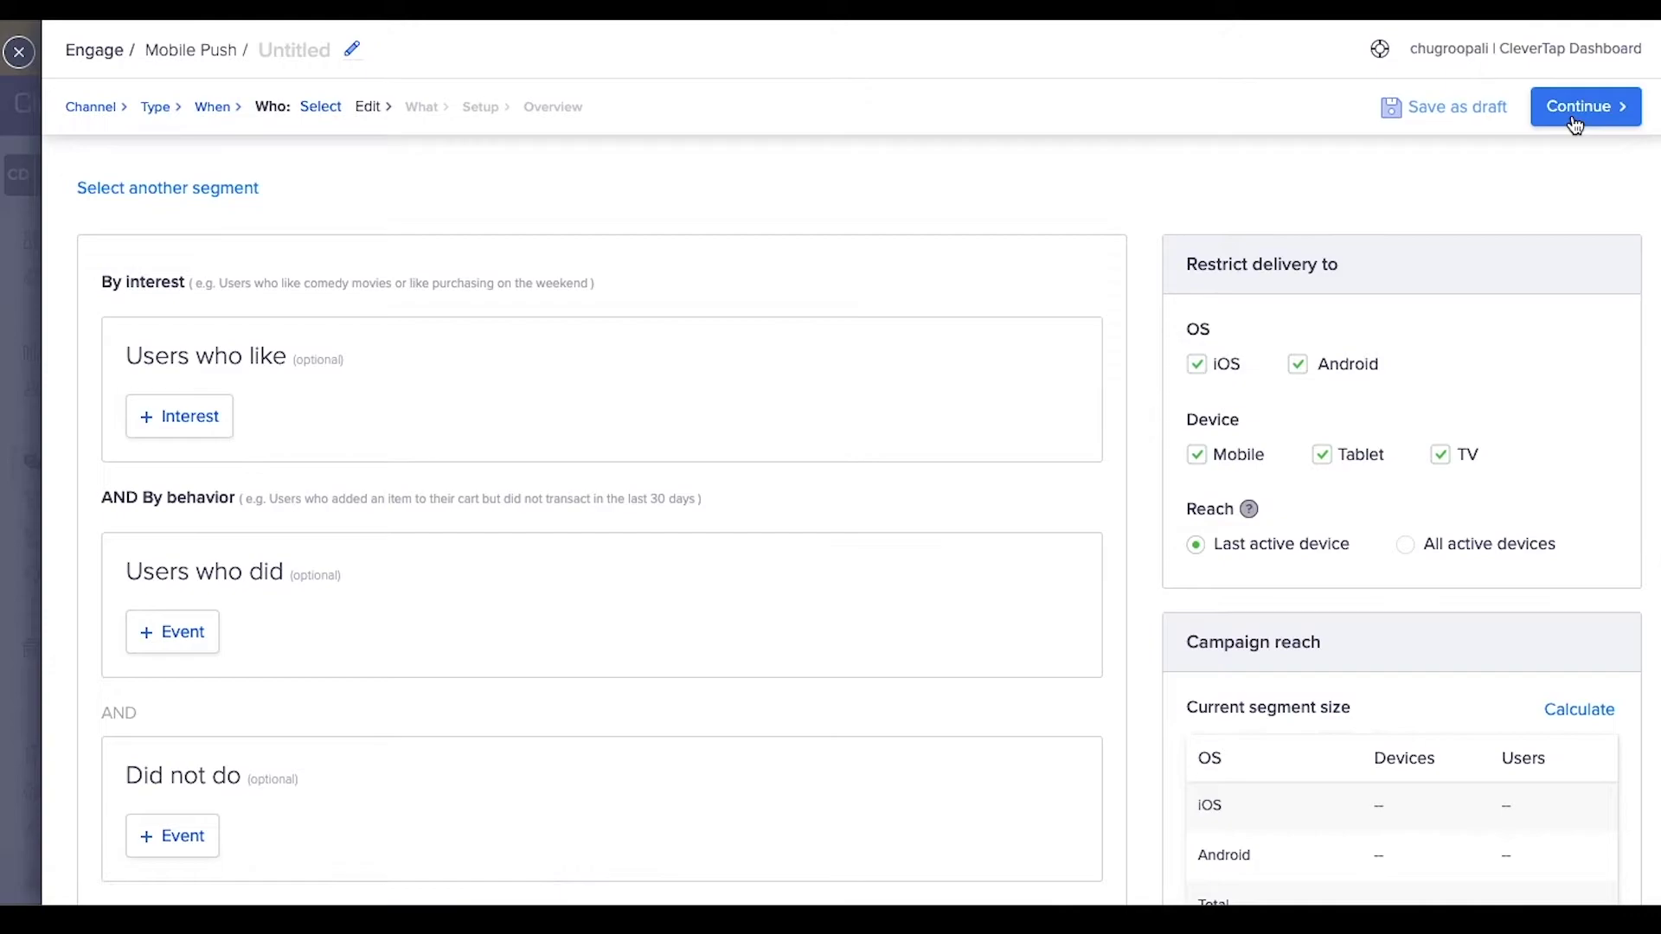
{"action": "scroll", "coordinate": [879, 529], "scroll_direction": "down", "scroll_amount": 3}
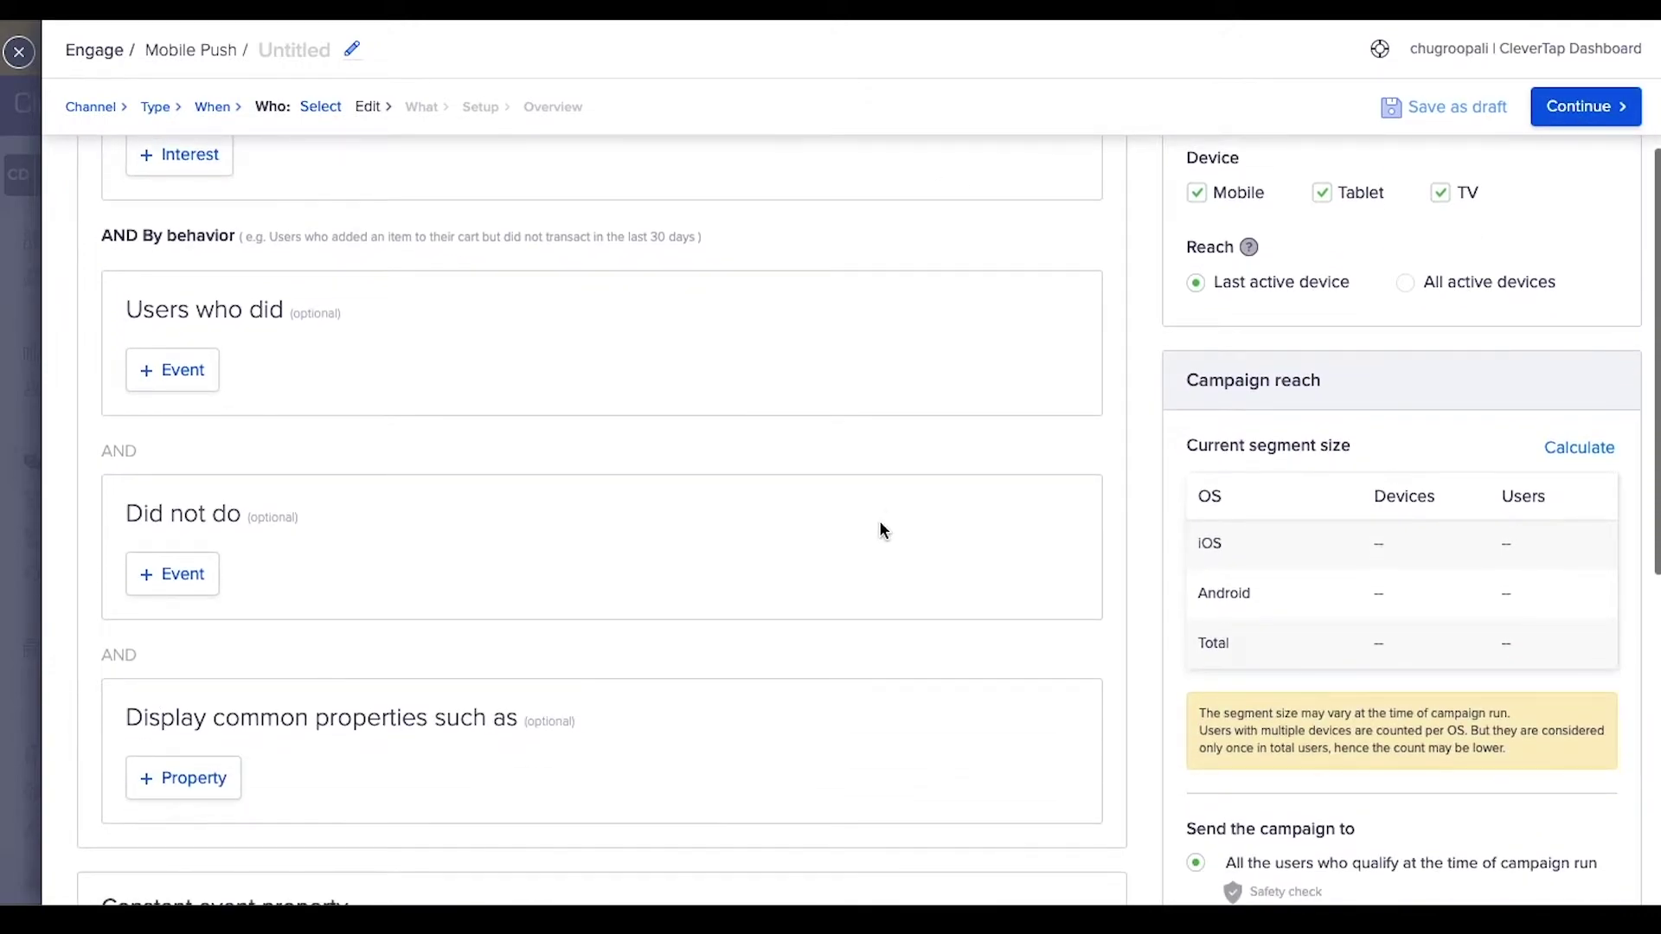
{"action": "scroll", "coordinate": [880, 522], "scroll_direction": "down", "scroll_amount": 3}
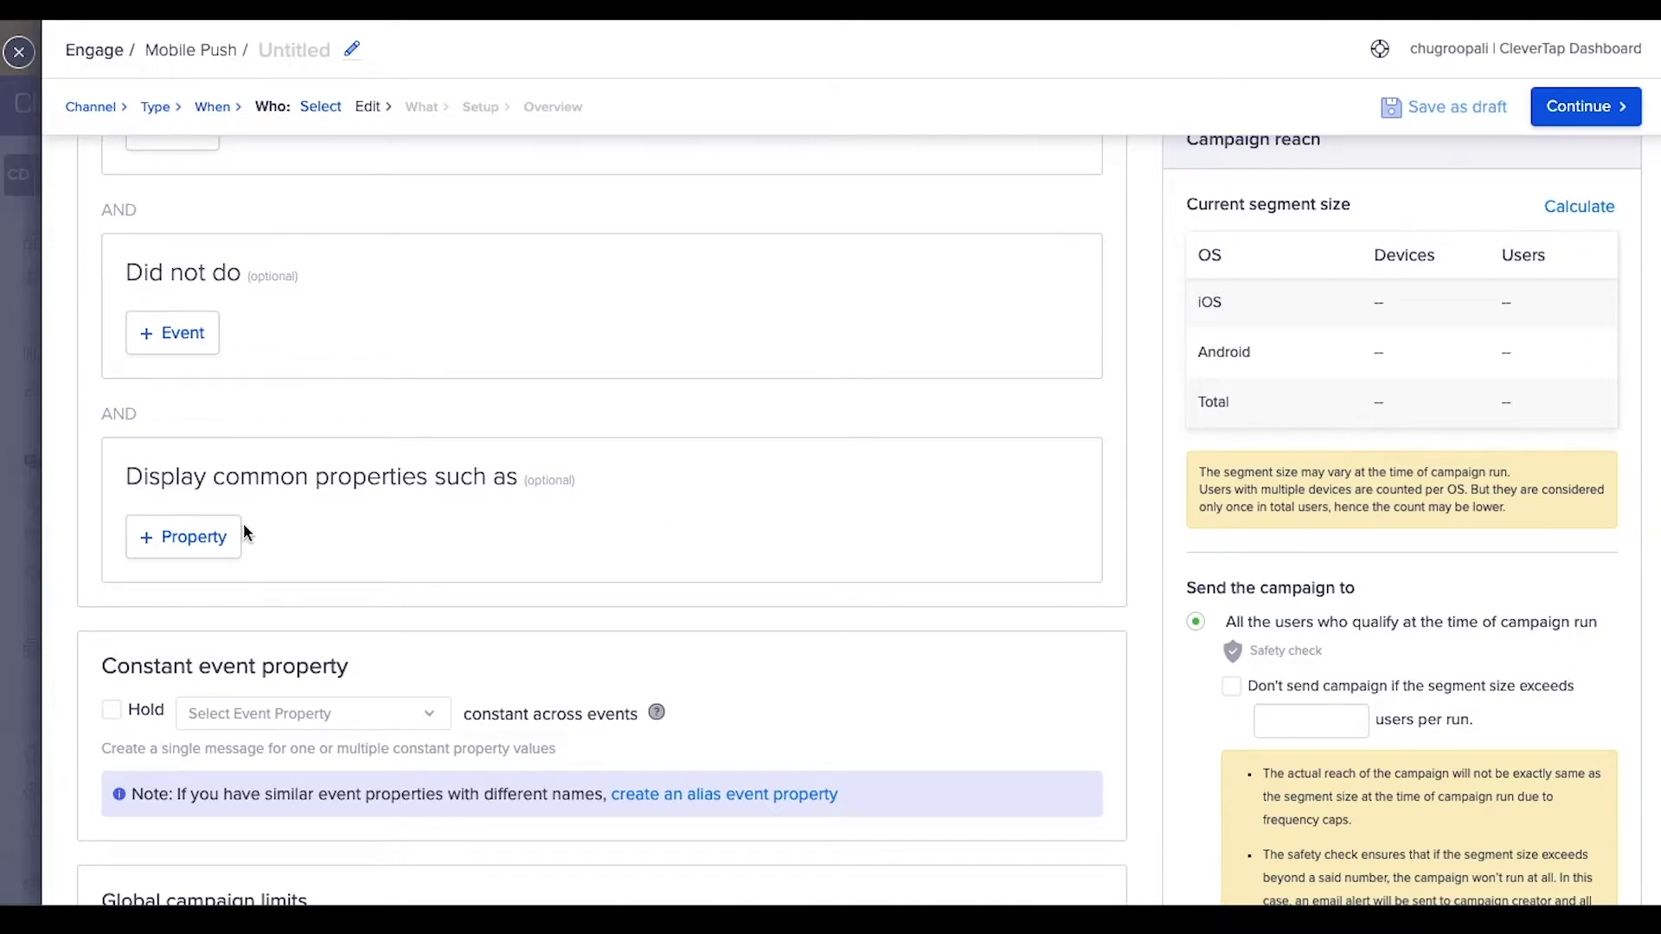
- Filter the audience to User Property Subscribed to Deals of Week equals true
{"action": "left_click", "coordinate": [230, 531]}
{"action": "left_click", "coordinate": [211, 558]}
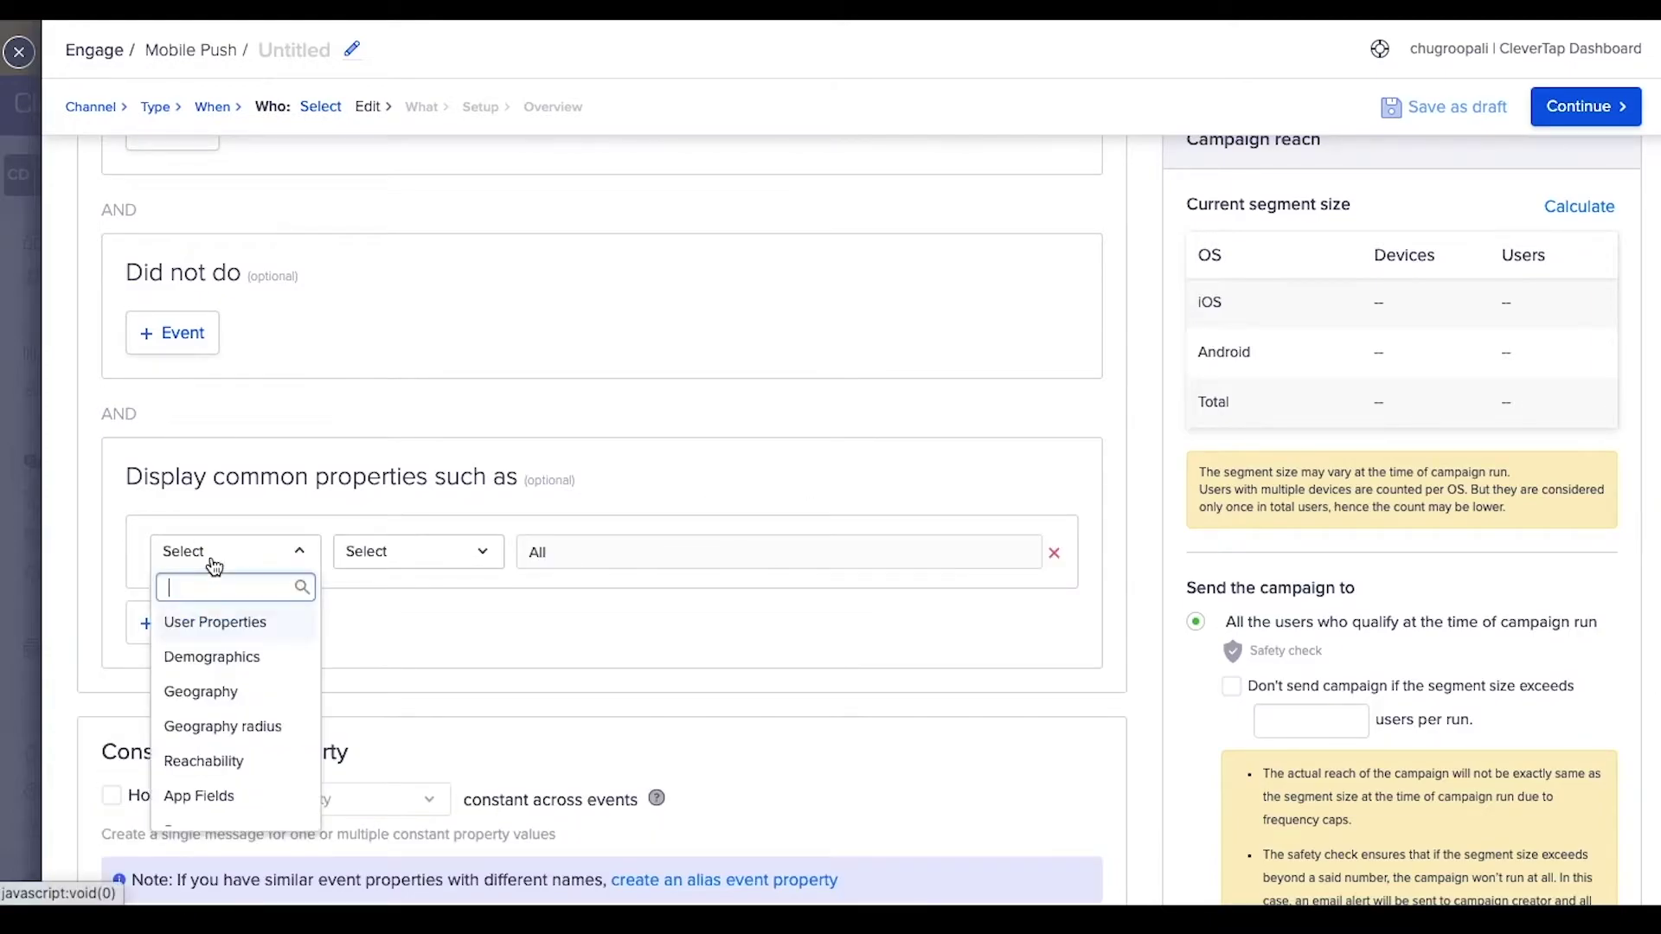
{"action": "left_click", "coordinate": [211, 621]}
{"action": "left_click", "coordinate": [381, 567]}
{"action": "type", "text": "subscribed"}
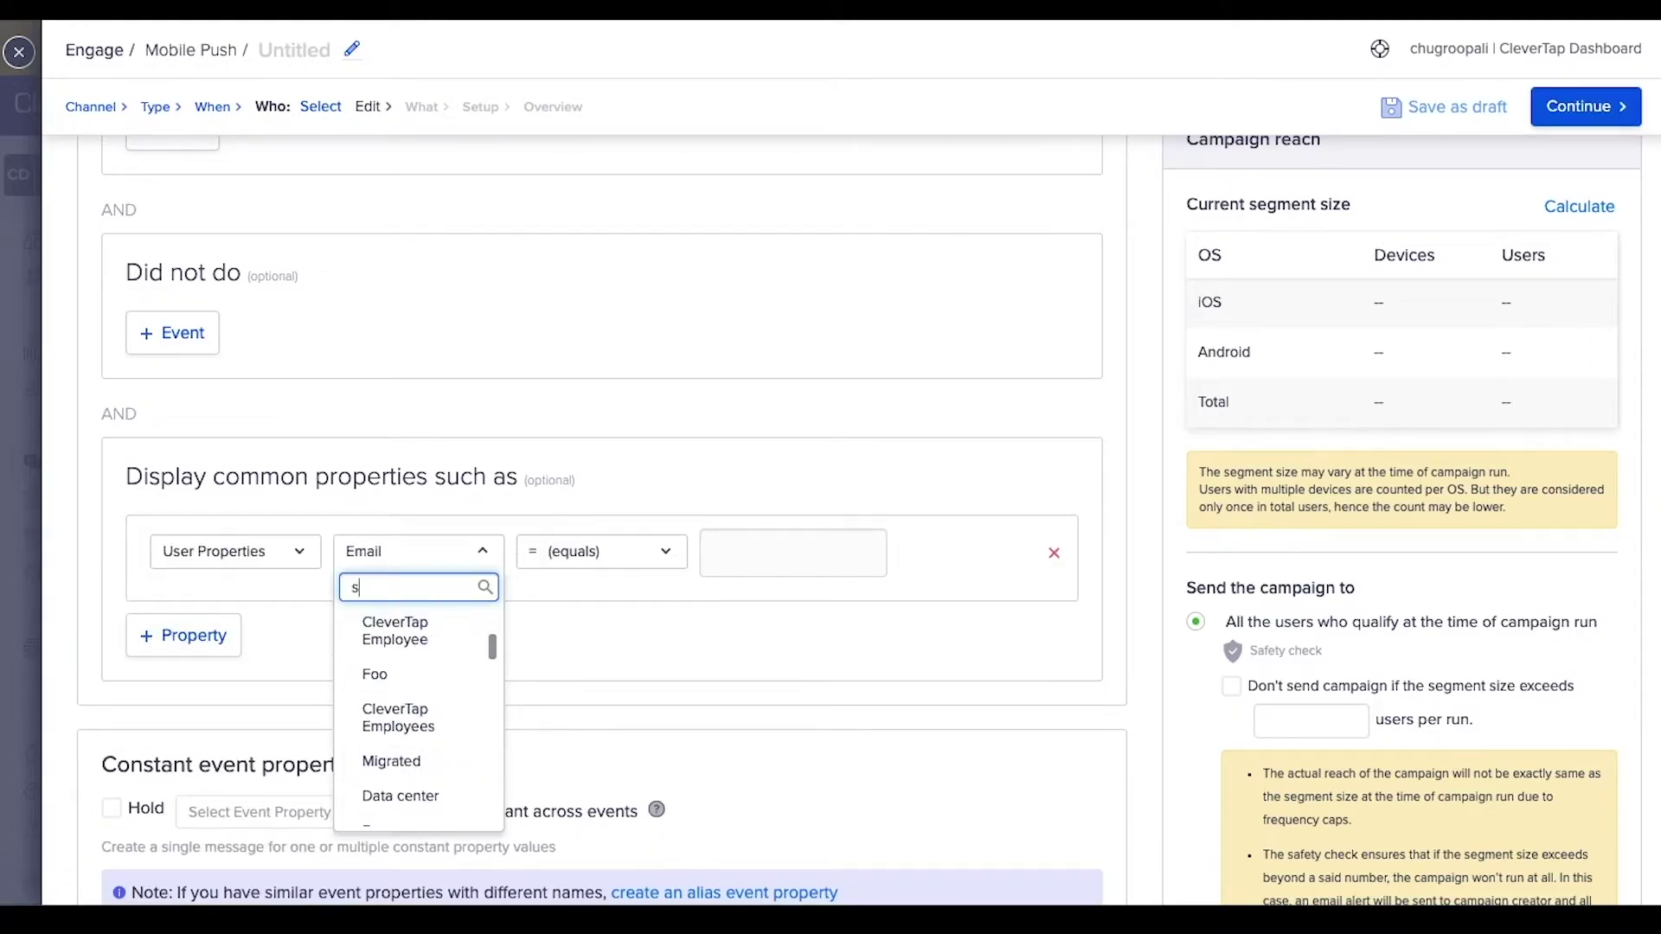
{"action": "left_click", "coordinate": [406, 665]}
{"action": "left_click", "coordinate": [778, 554]}
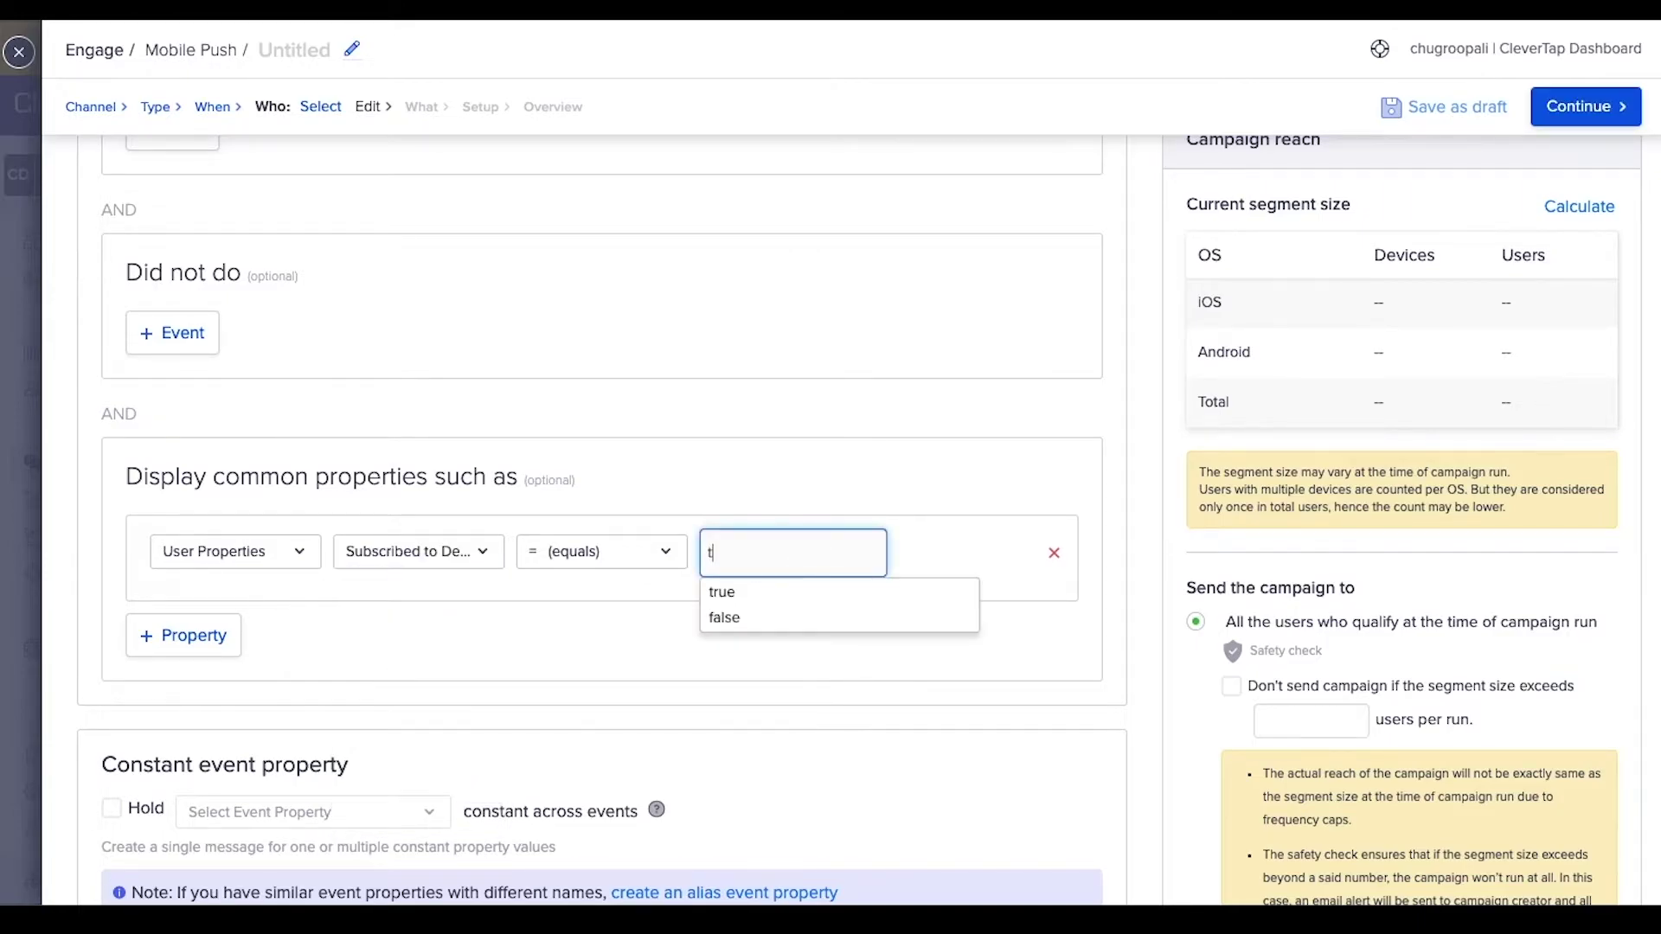
{"action": "type", "text": "true"}
{"action": "left_click", "coordinate": [761, 597]}
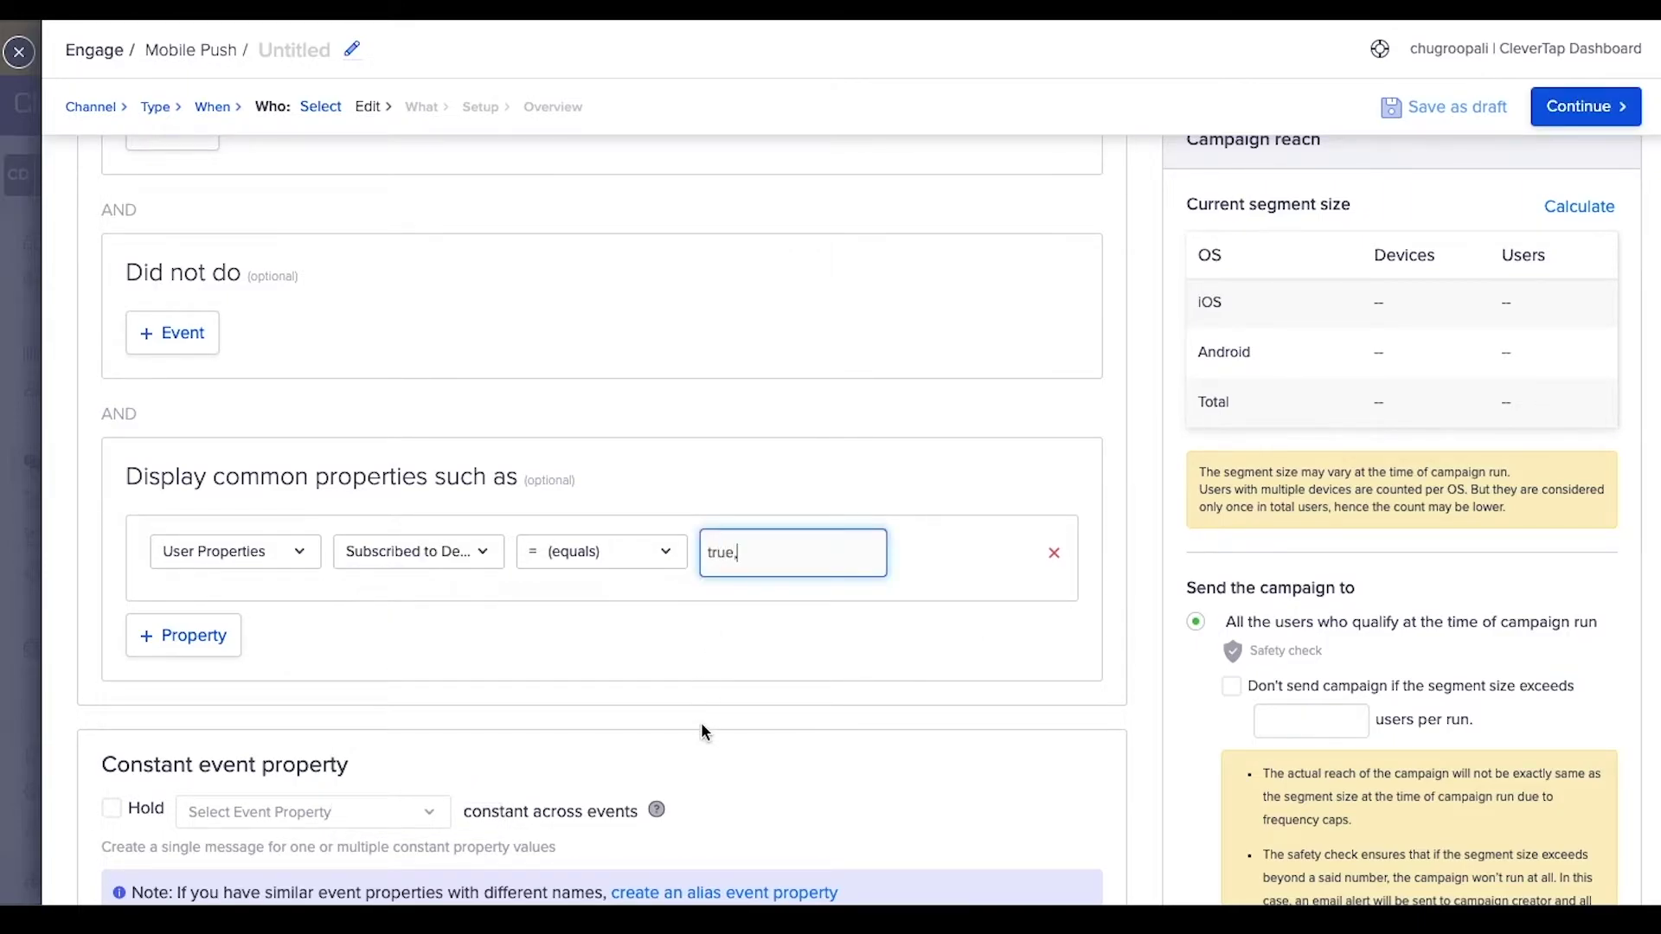
{"action": "scroll", "coordinate": [701, 723], "scroll_direction": "up", "scroll_amount": 2}
{"action": "scroll", "coordinate": [701, 728], "scroll_direction": "up", "scroll_amount": 4}
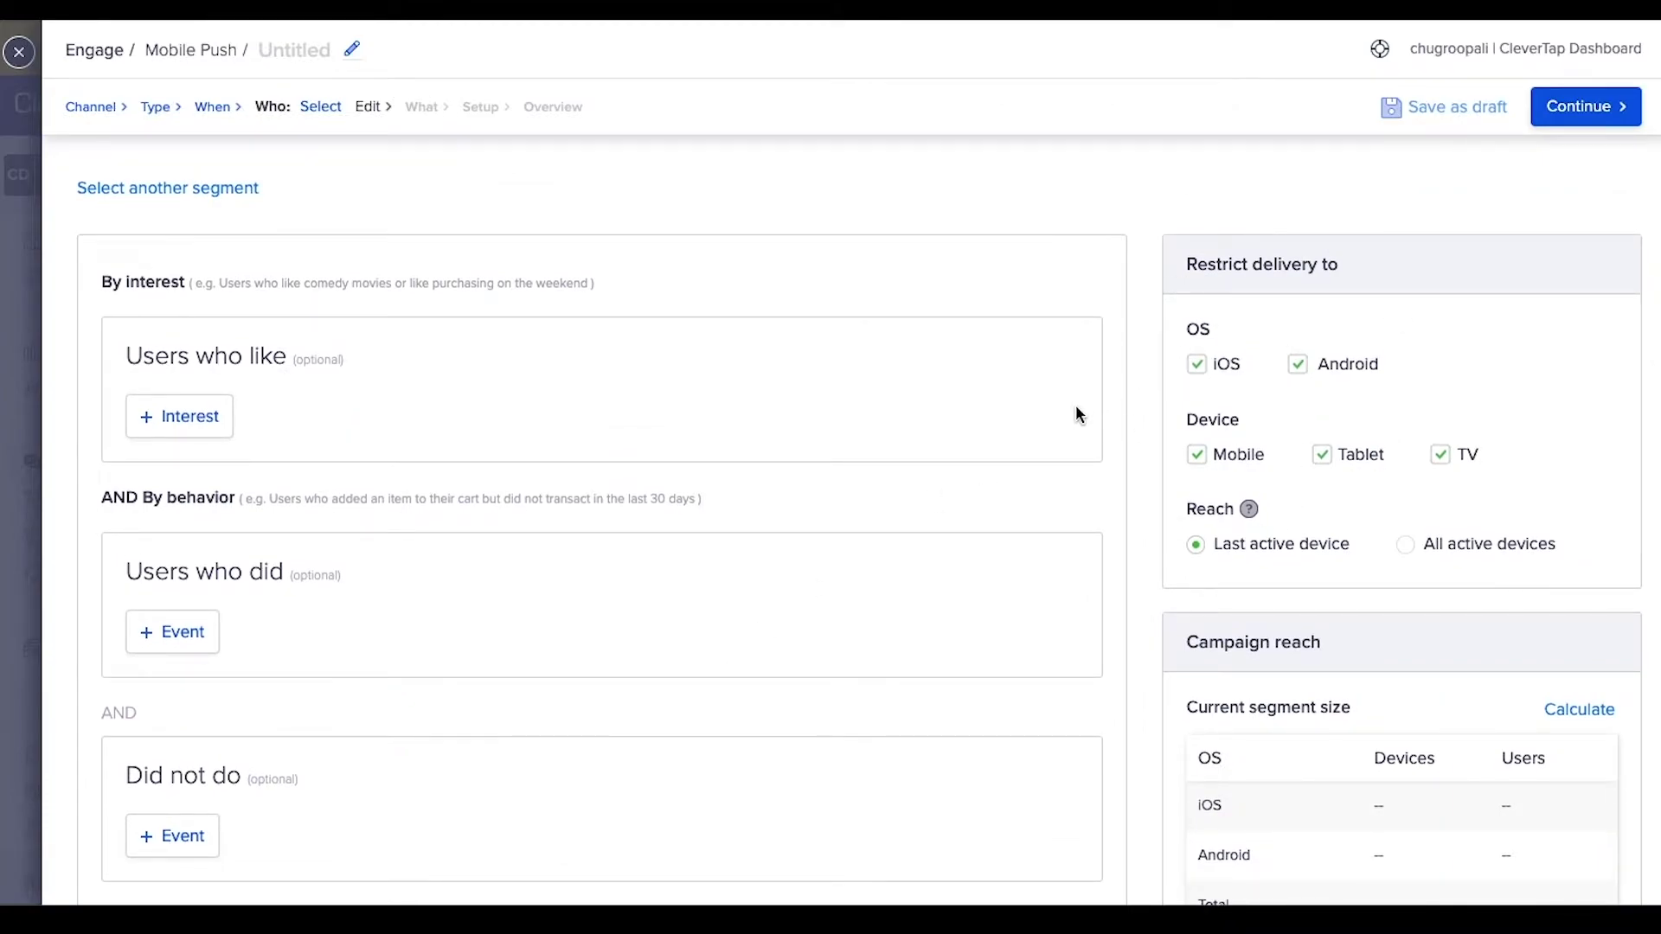
- Set Reach to All active devices instead of only the last active device
{"action": "scroll", "coordinate": [1076, 410], "scroll_direction": "down", "scroll_amount": 1}
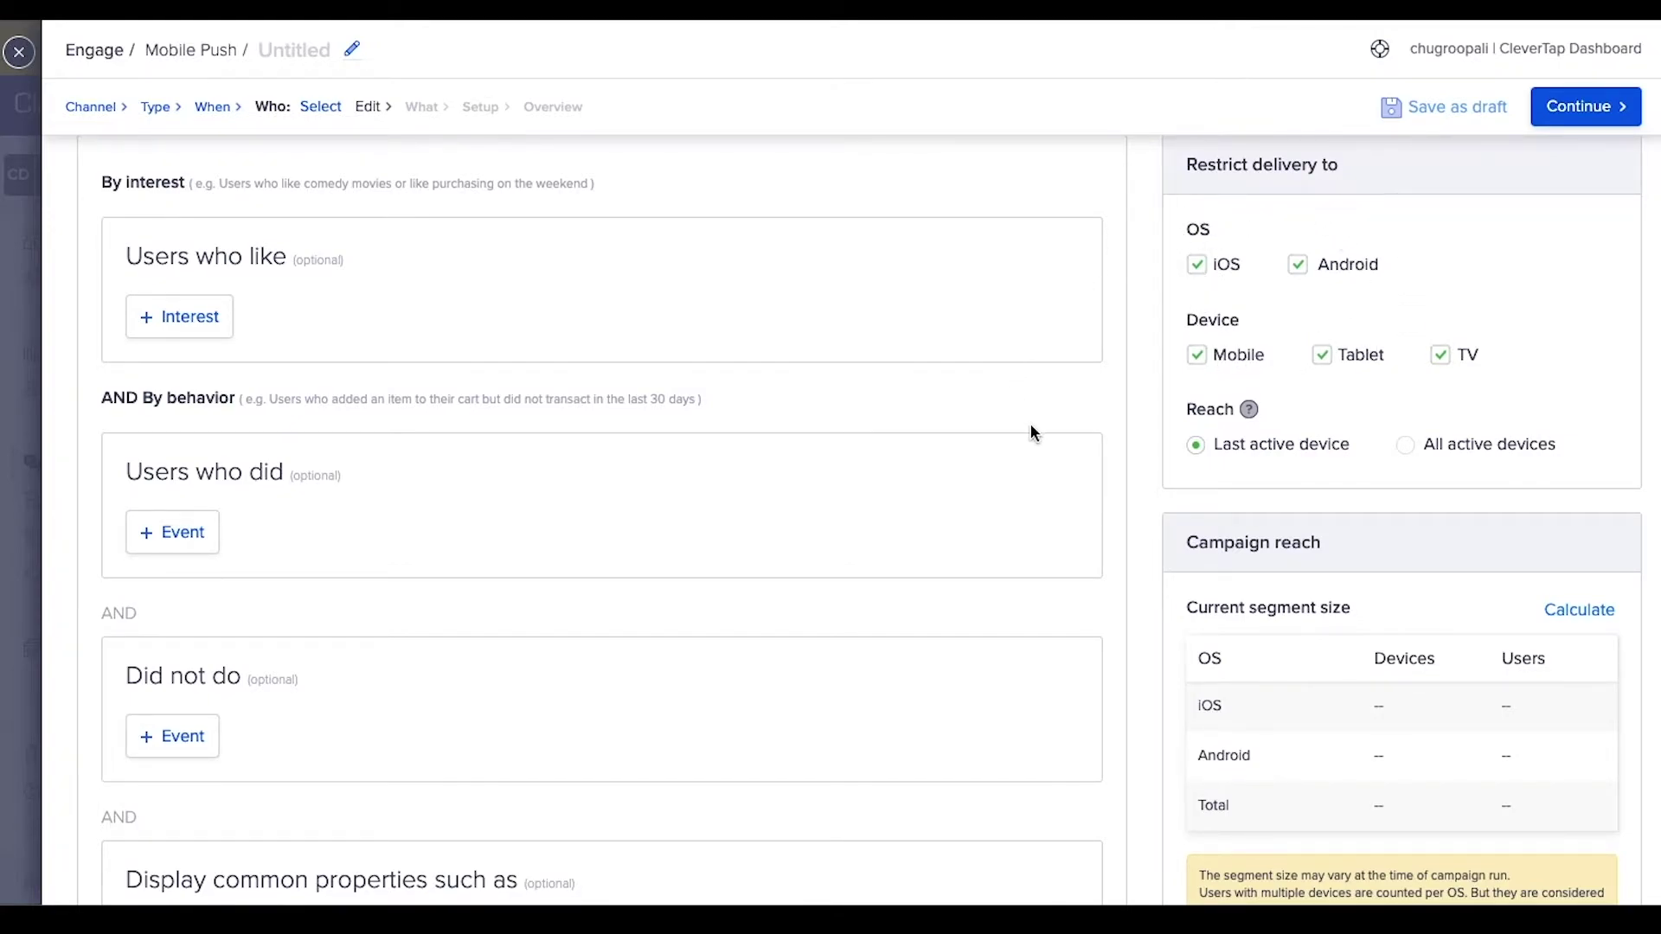
{"action": "scroll", "coordinate": [1030, 424], "scroll_direction": "down", "scroll_amount": 1}
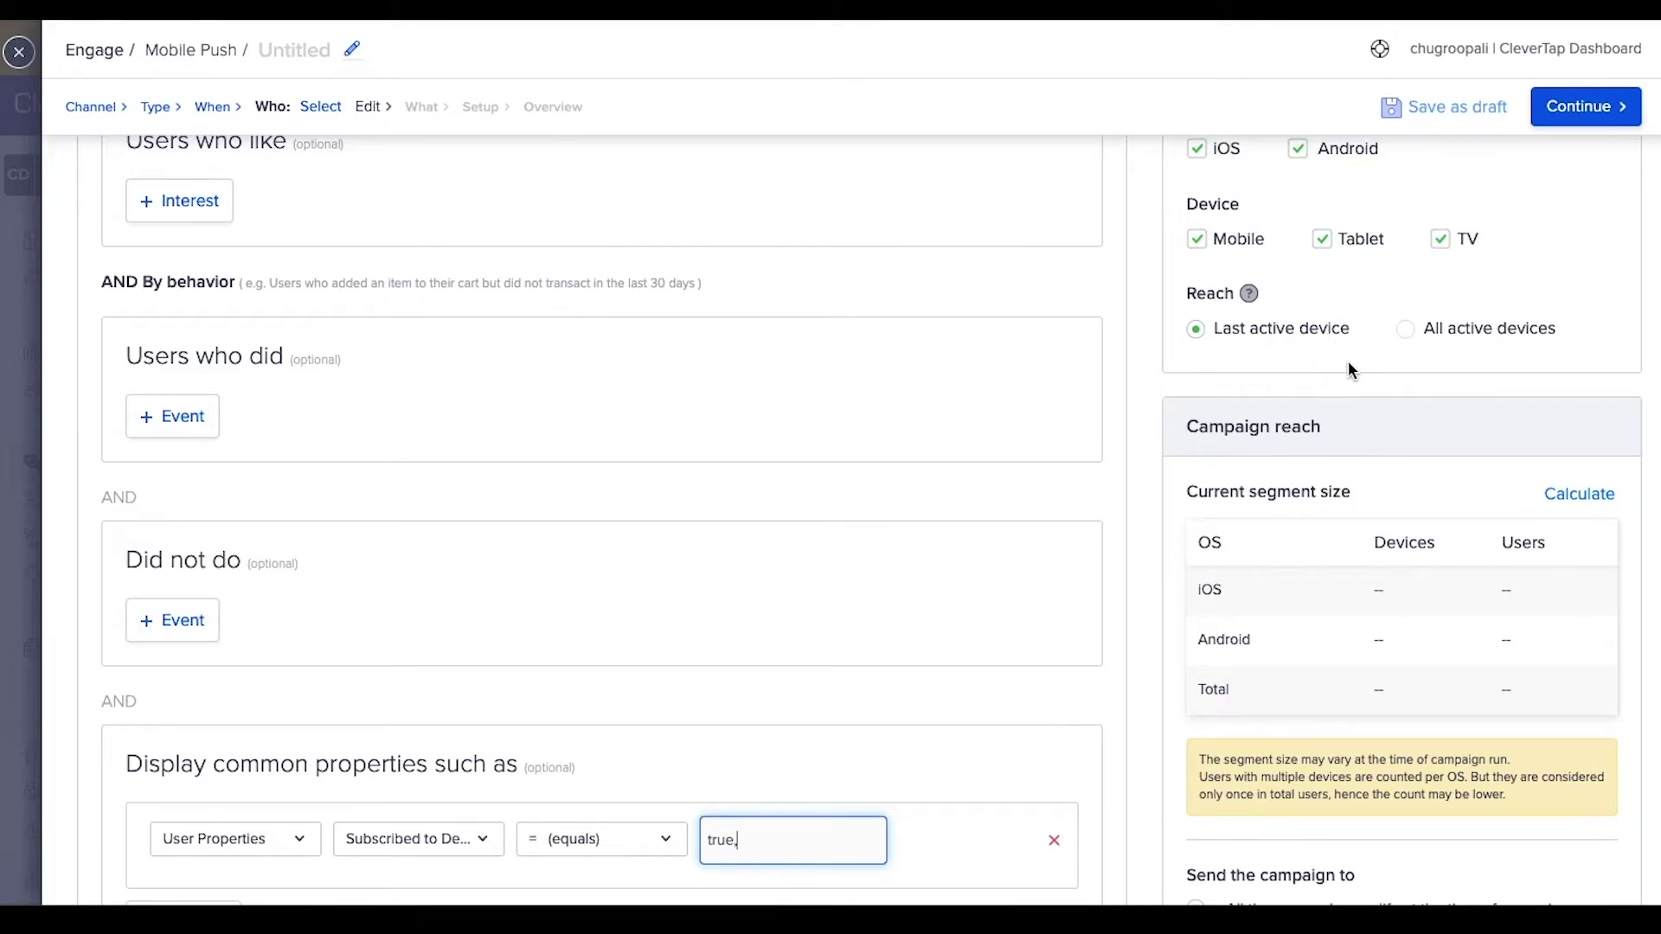
{"action": "left_click", "coordinate": [1408, 330]}
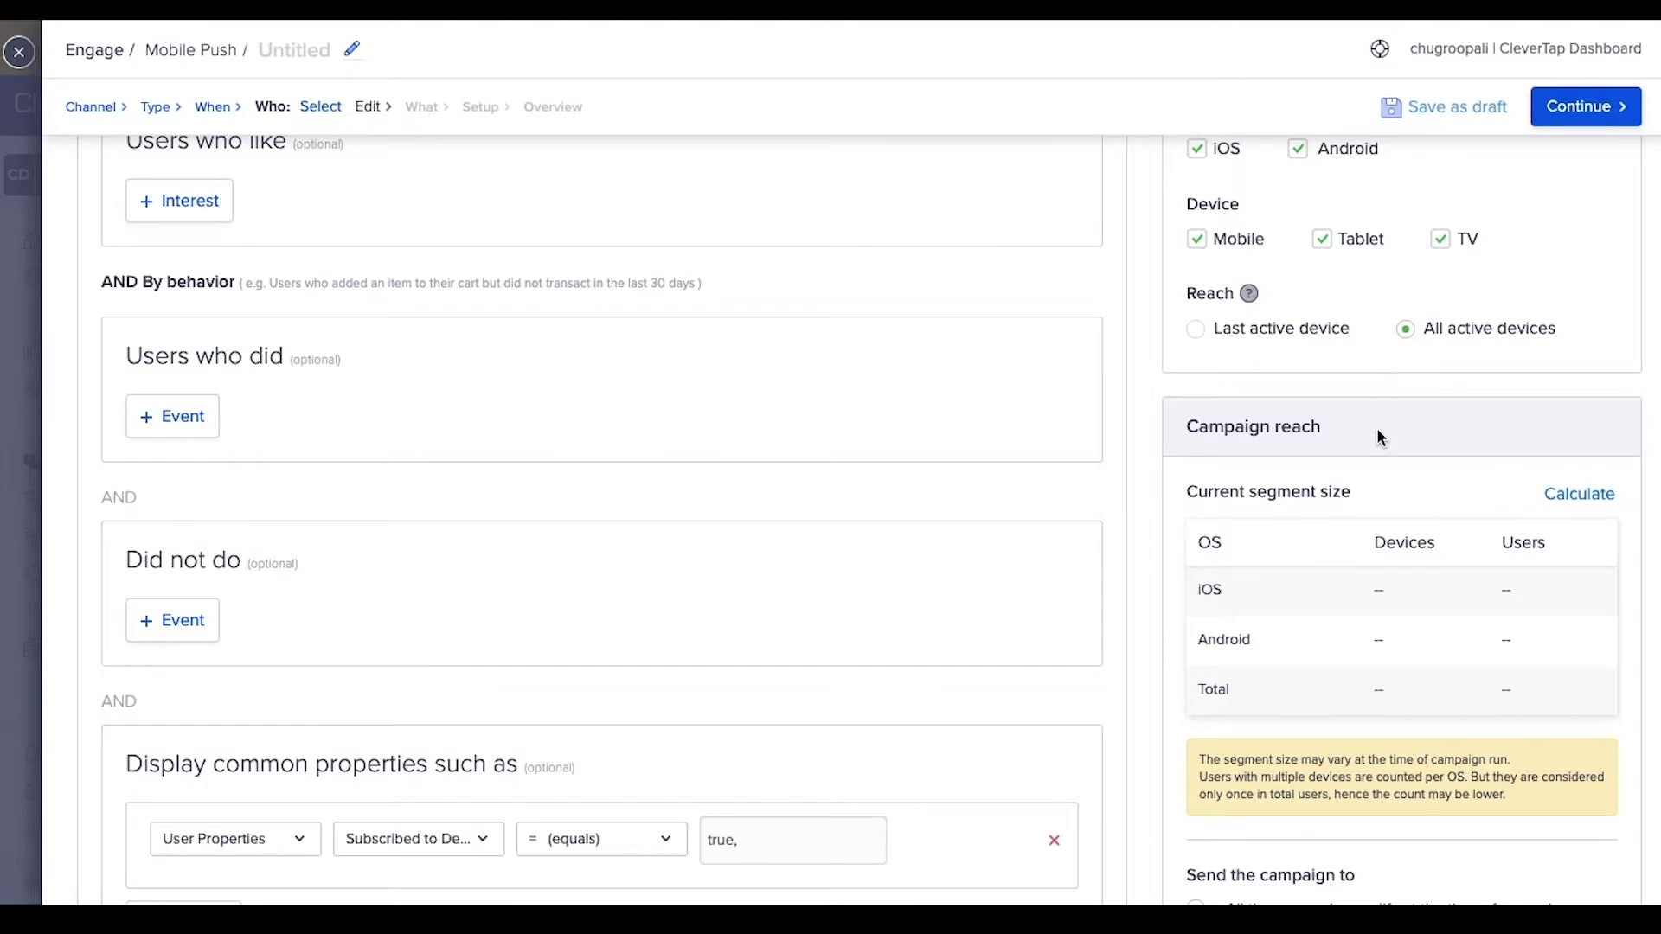
{"action": "scroll", "coordinate": [1377, 427], "scroll_direction": "down", "scroll_amount": 2}
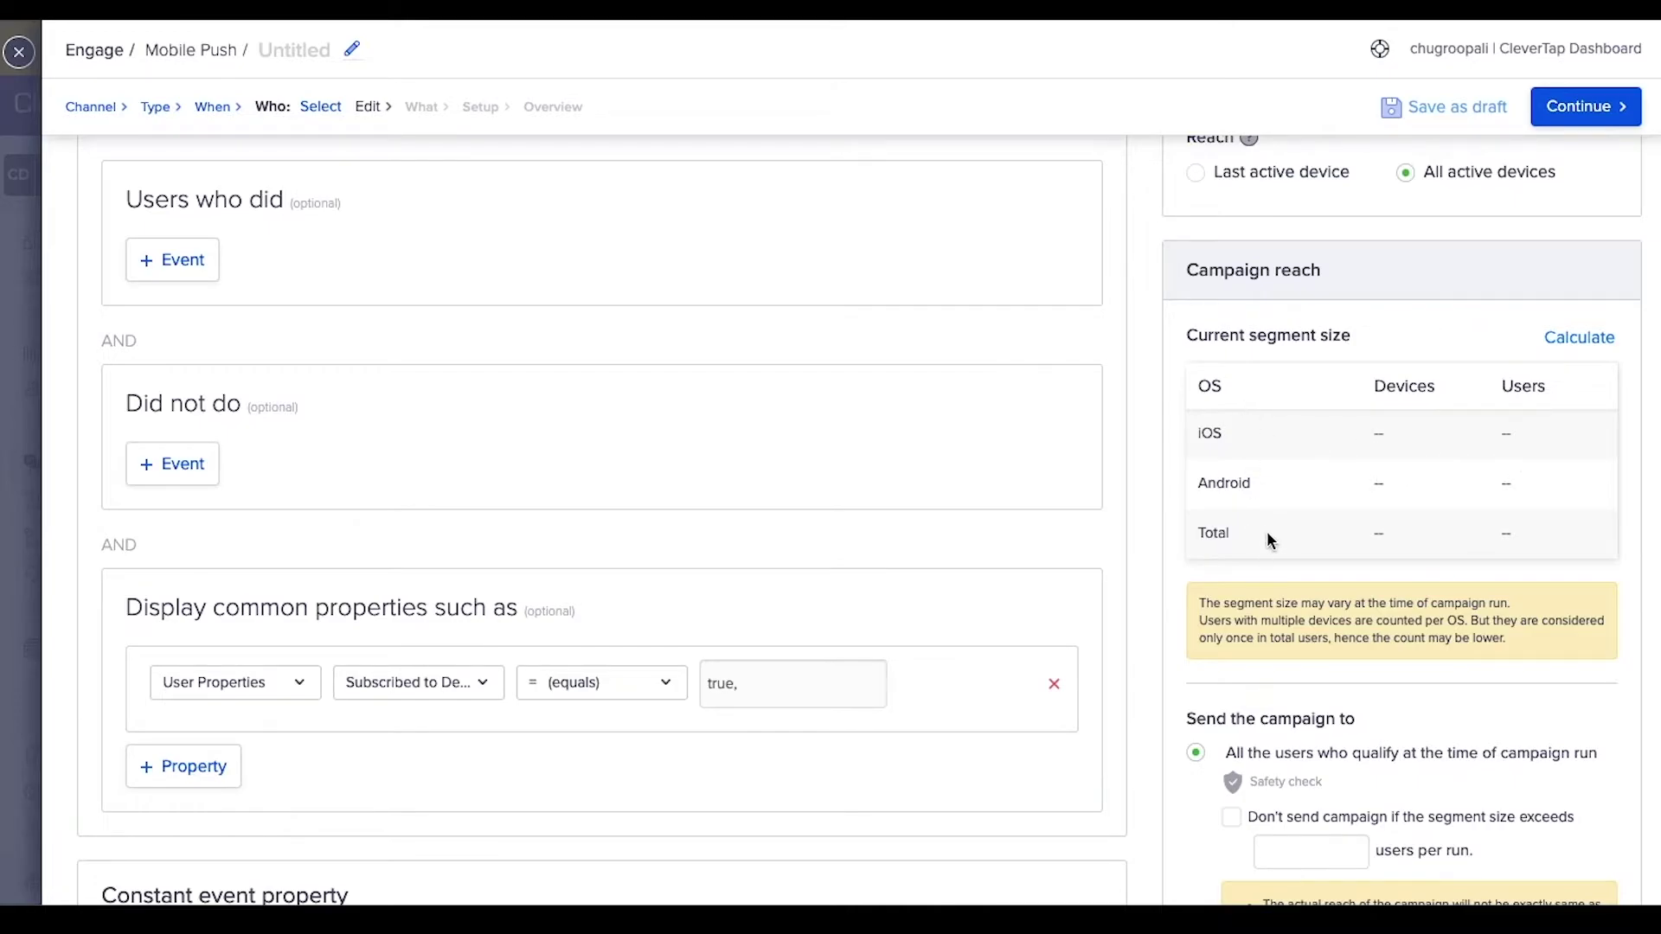
- Keep all qualifying users with no safety check or daily cap, and continue to the message
{"action": "scroll", "coordinate": [1579, 393], "scroll_direction": "down", "scroll_amount": 2}
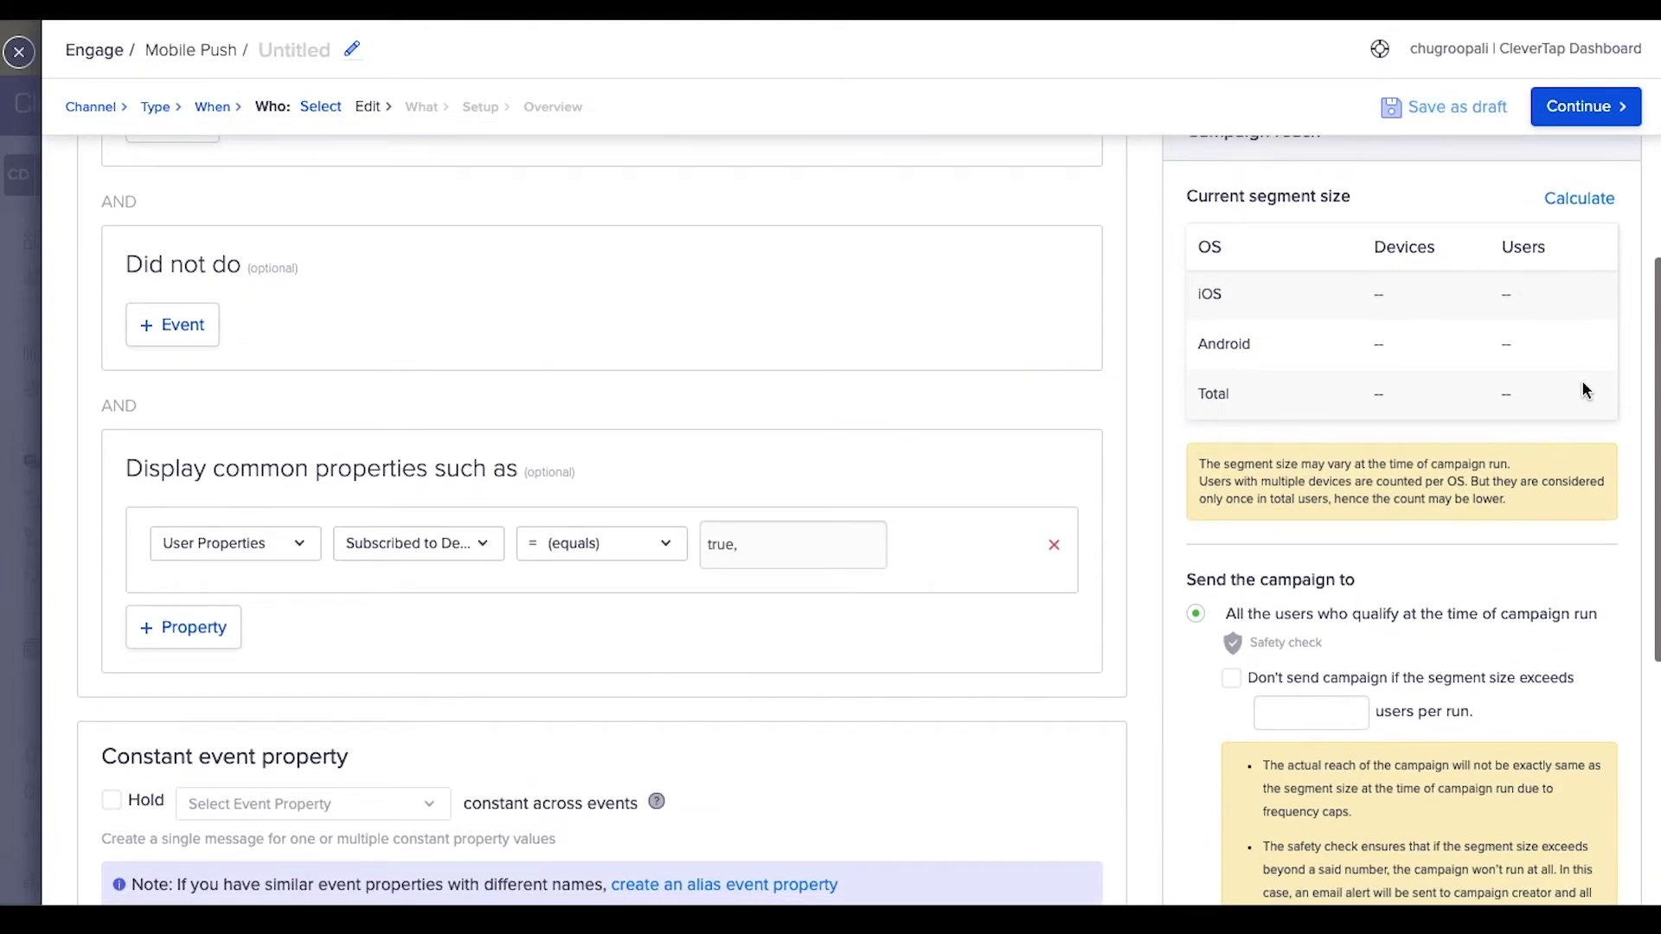
{"action": "scroll", "coordinate": [1545, 576], "scroll_direction": "down", "scroll_amount": 2}
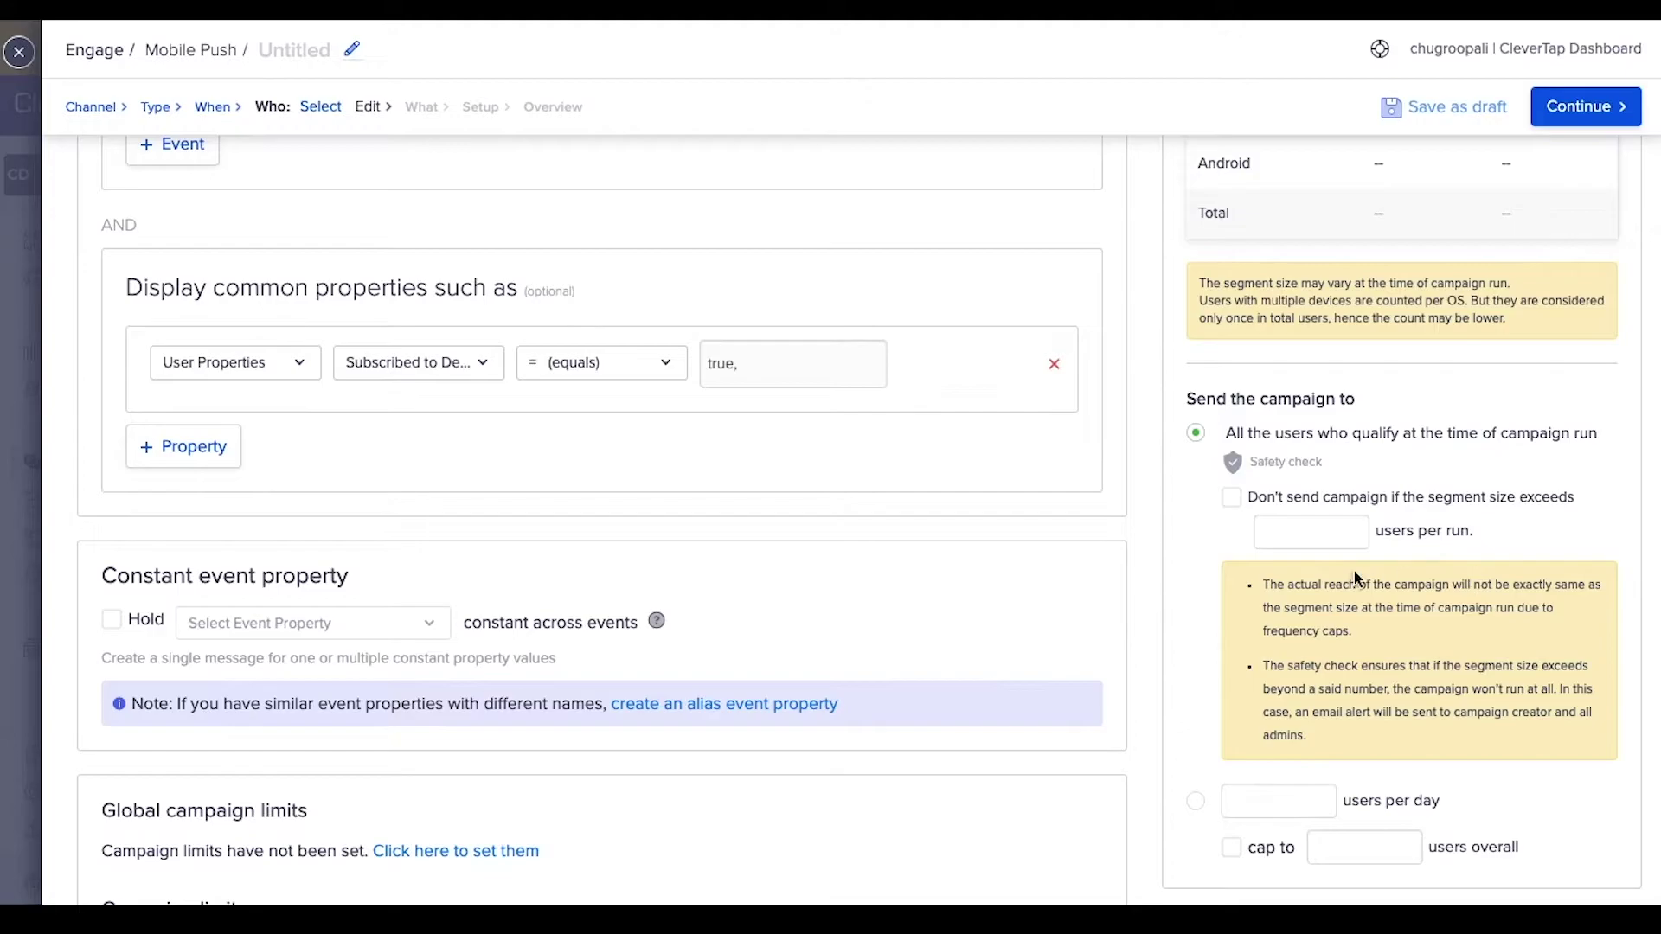
{"action": "left_click", "coordinate": [1231, 498]}
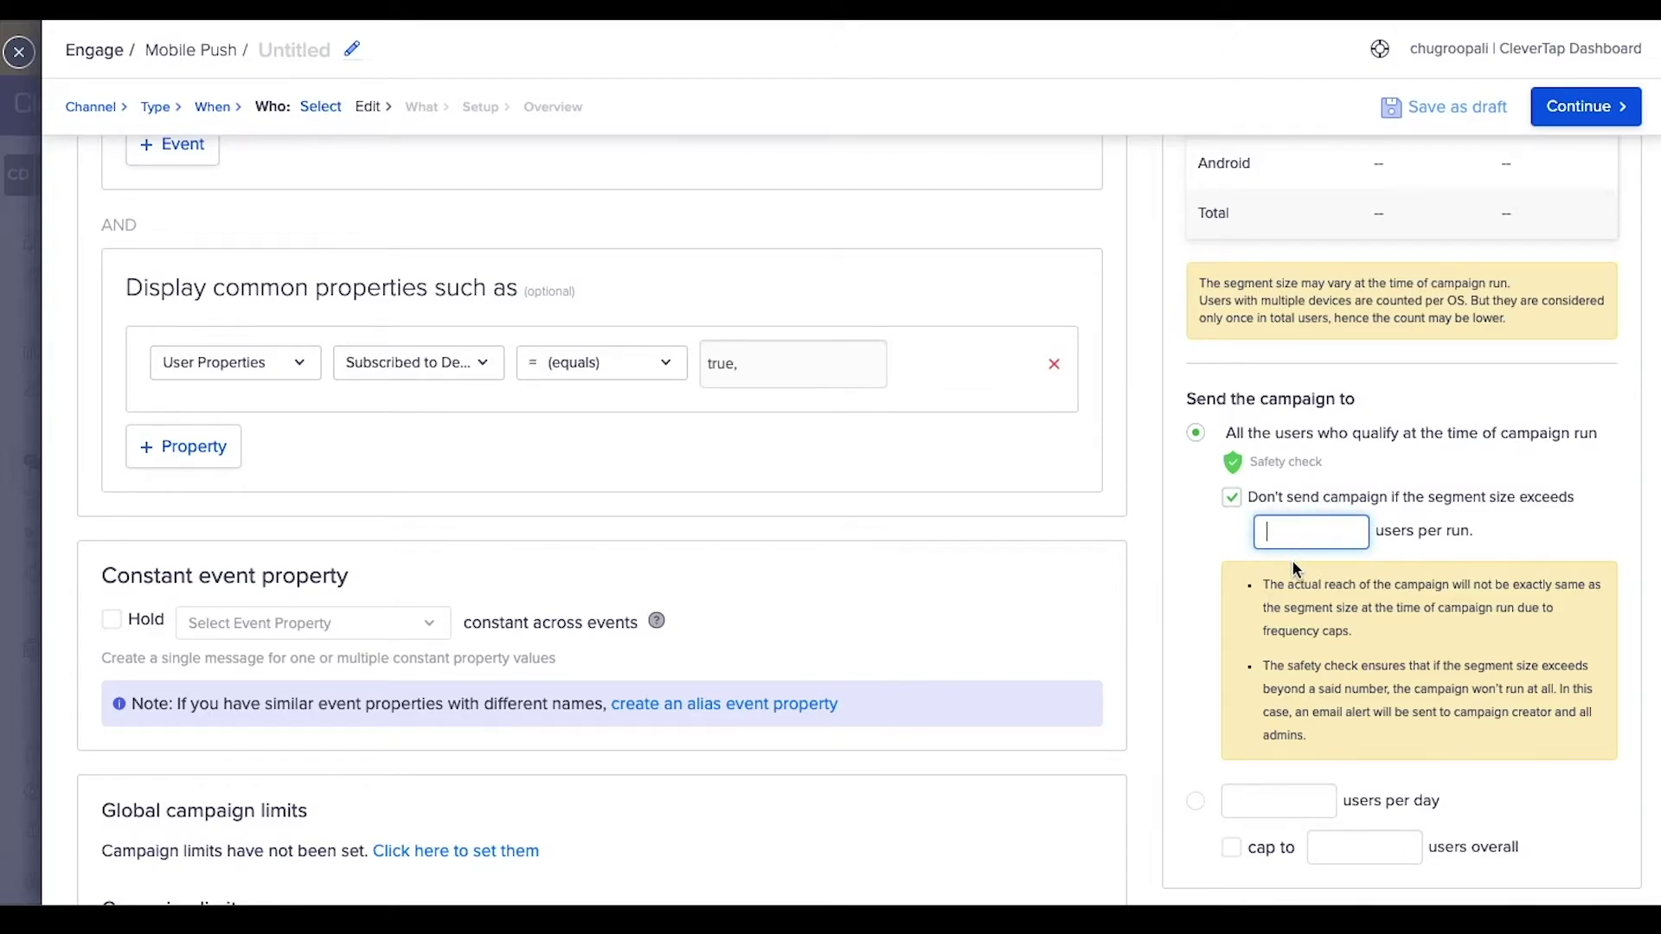
{"action": "left_click", "coordinate": [1231, 498]}
{"action": "left_click", "coordinate": [1197, 805]}
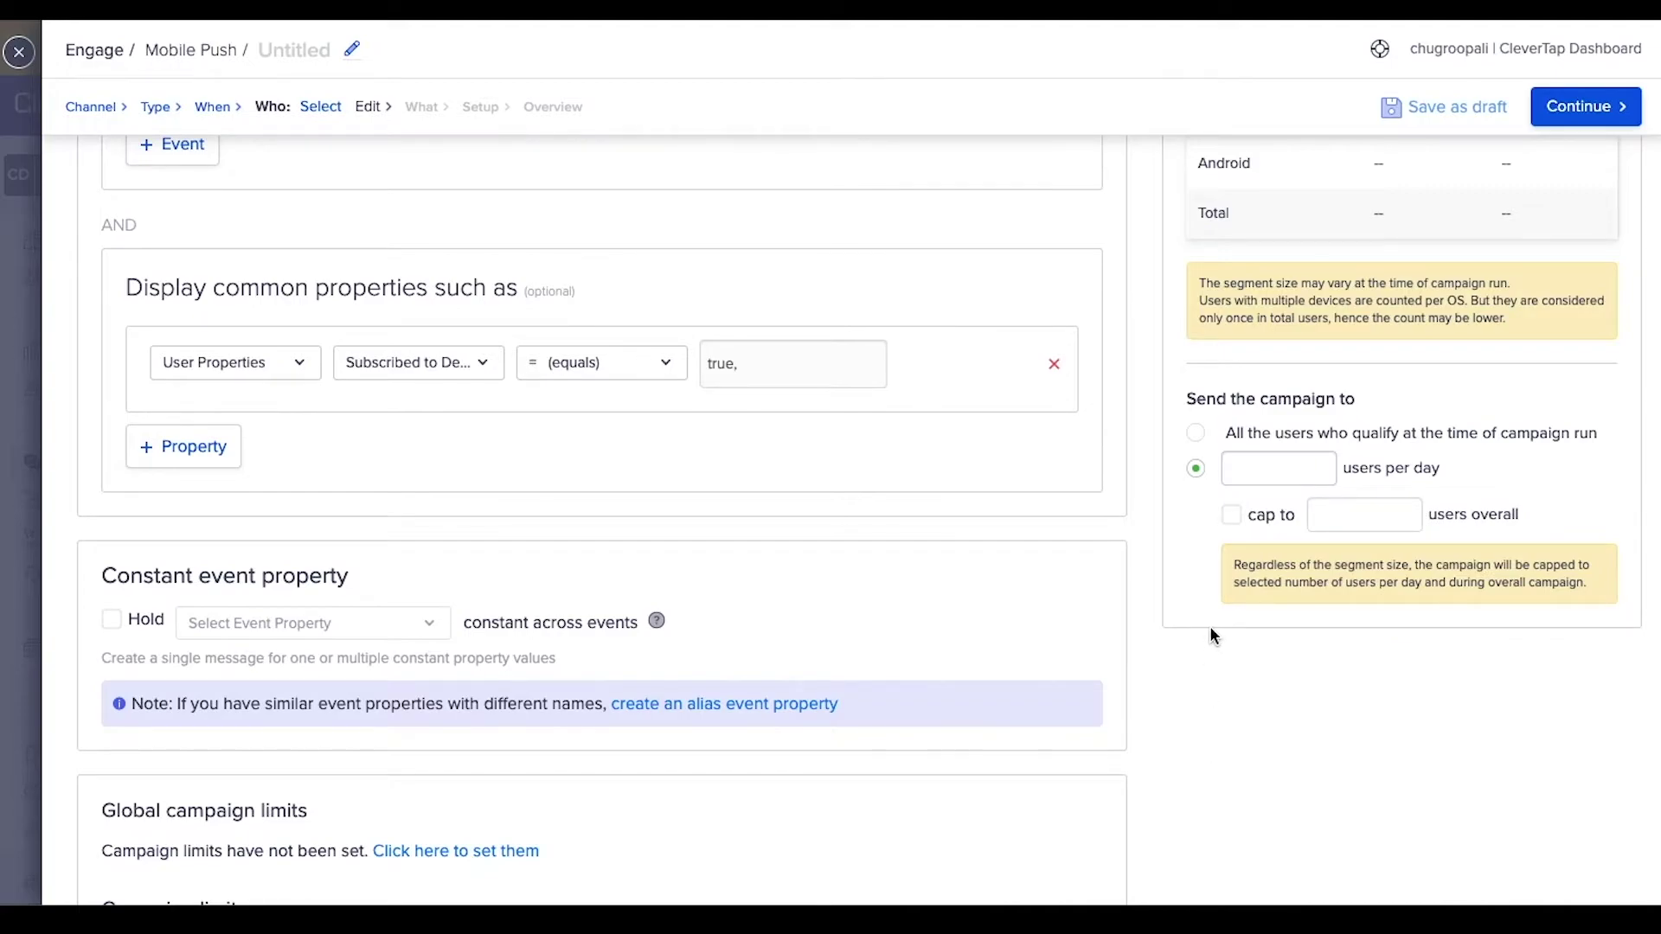
{"action": "left_click", "coordinate": [1255, 471]}
{"action": "left_click", "coordinate": [1196, 432]}
{"action": "scroll", "coordinate": [1090, 635], "scroll_direction": "down", "scroll_amount": 4}
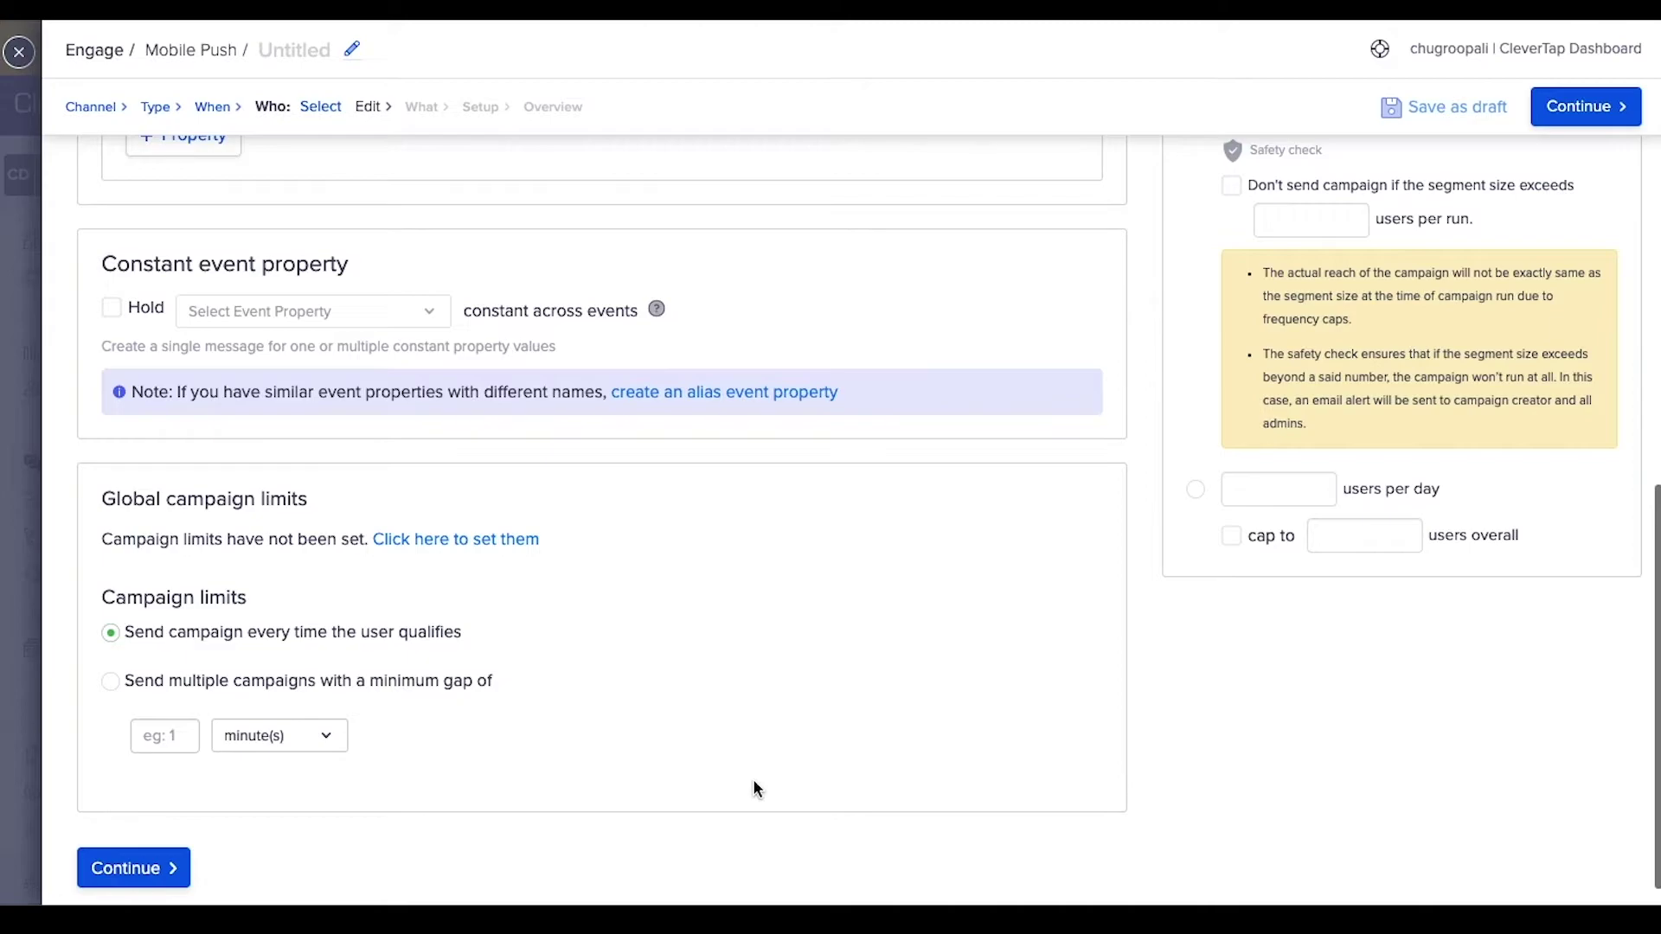
{"action": "scroll", "coordinate": [755, 788], "scroll_direction": "down", "scroll_amount": 1}
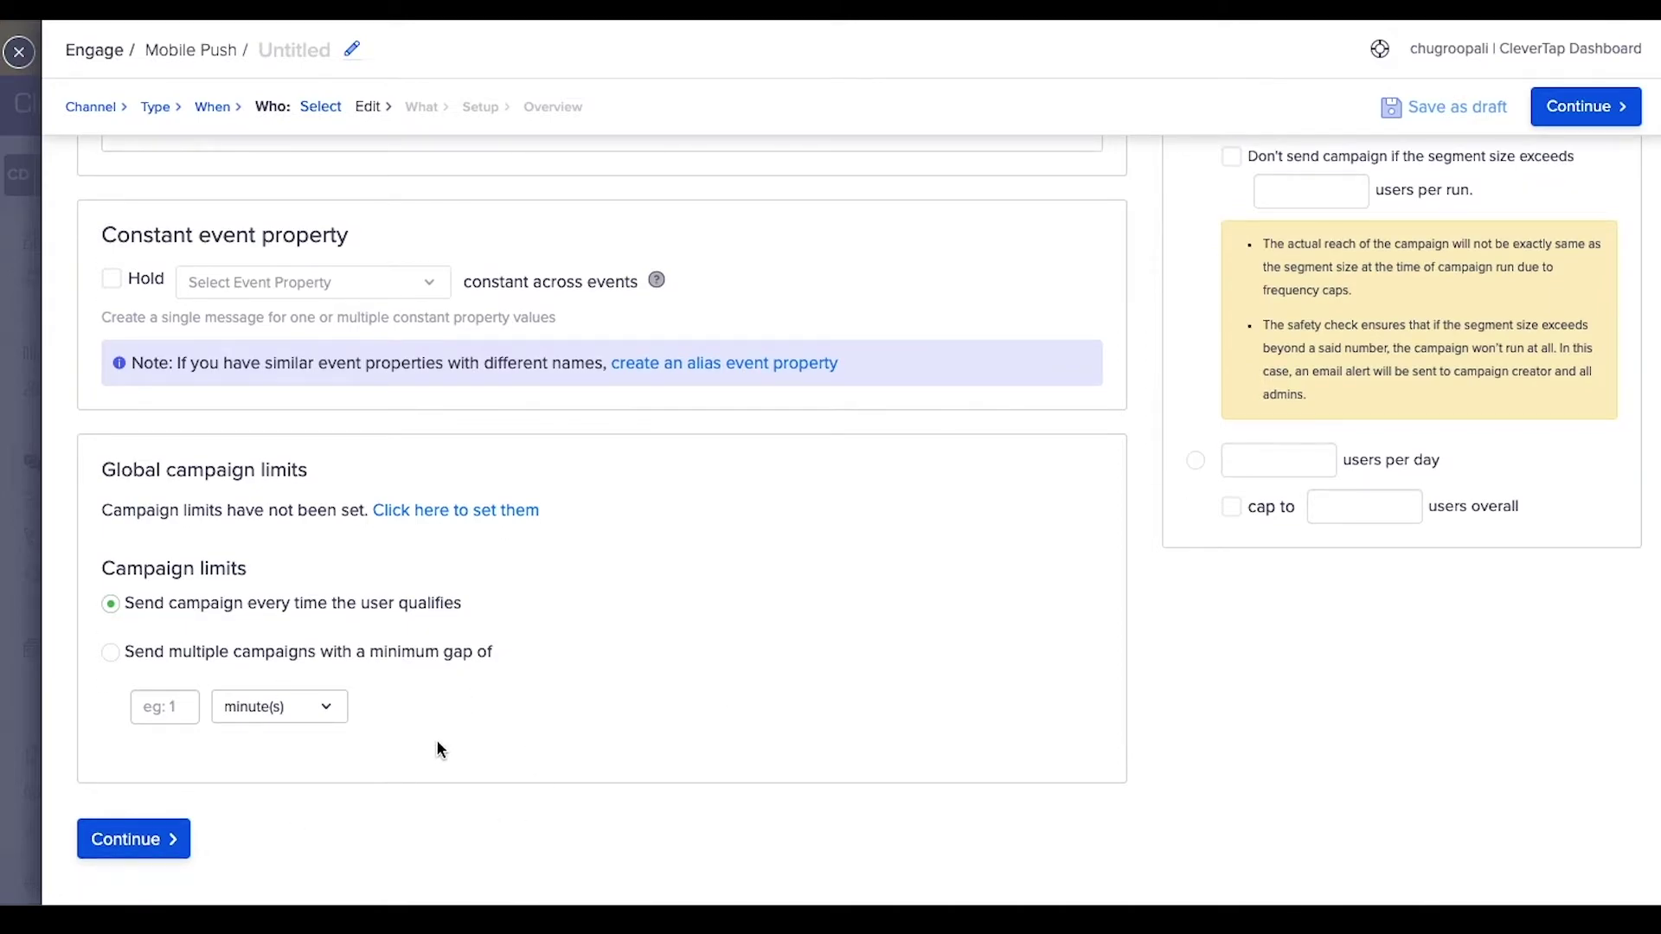
{"action": "left_click", "coordinate": [138, 839]}
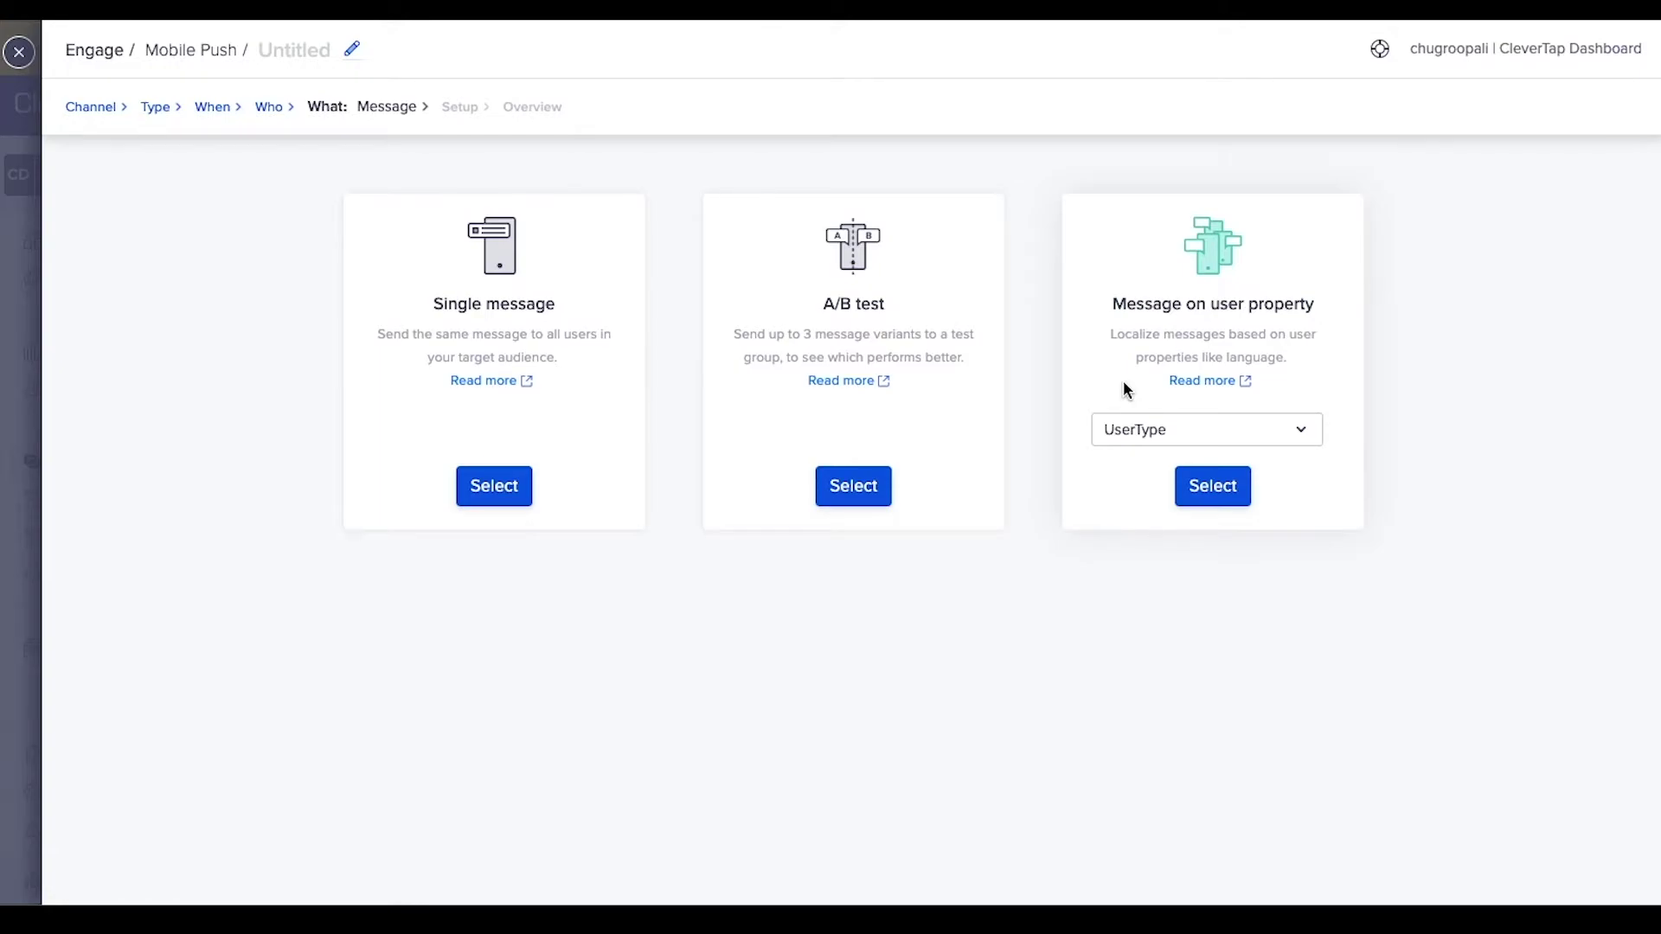
- Select the A/B test message type
{"action": "left_click", "coordinate": [867, 499]}
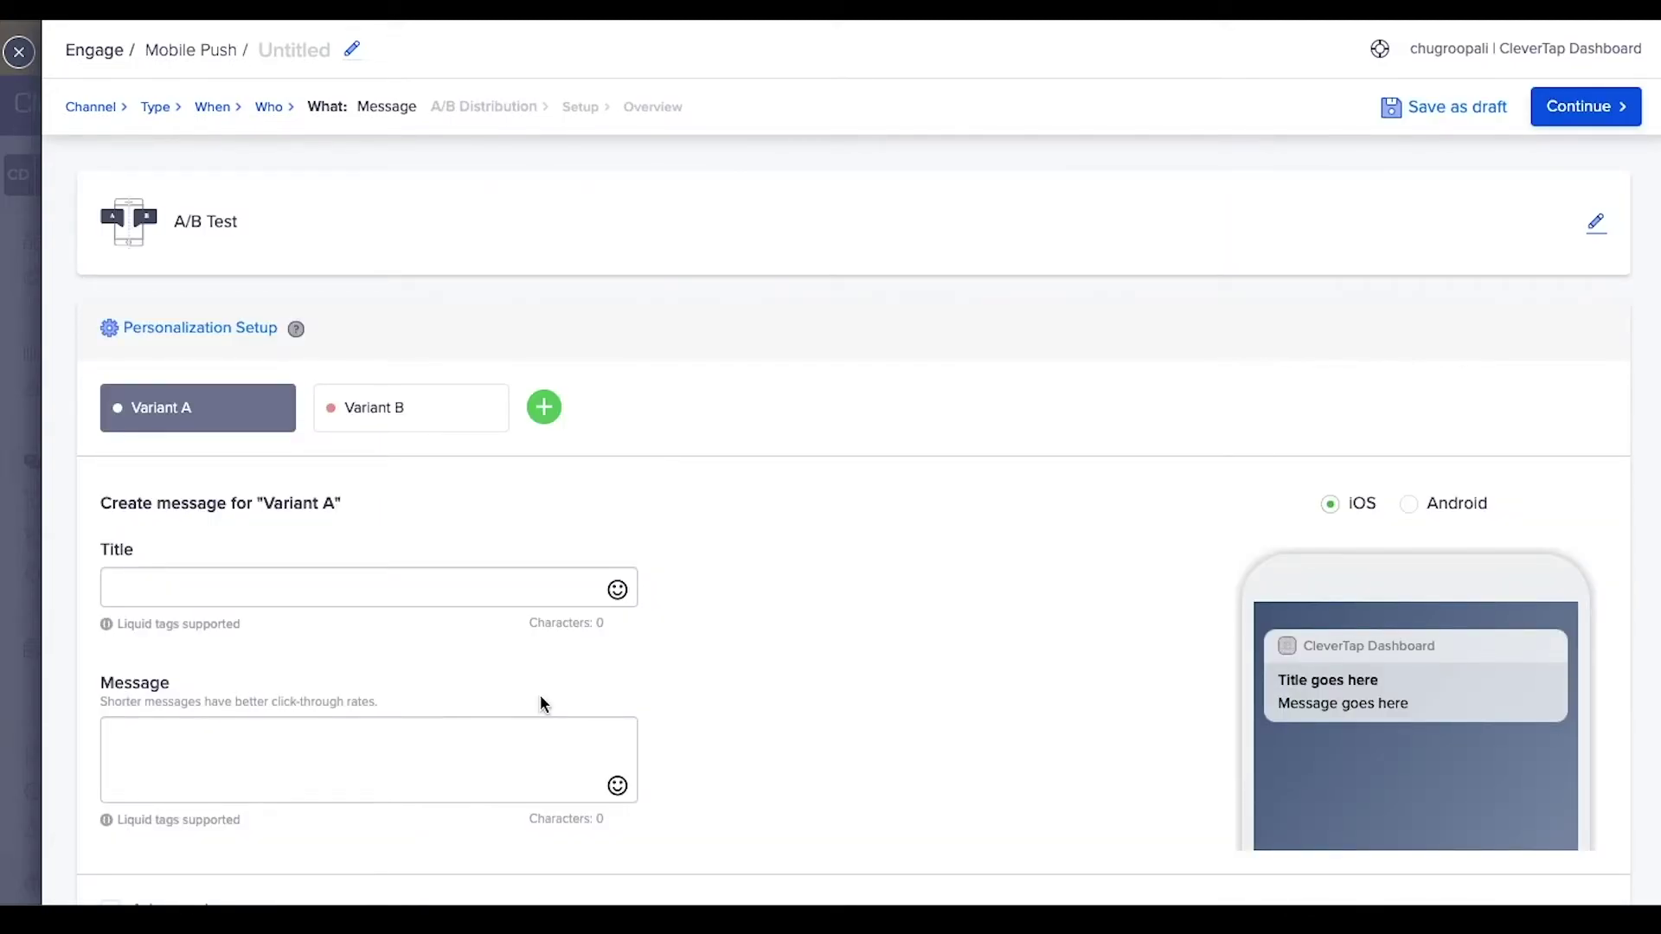
- Title Variant A 'Deals of the week are here!'
{"action": "left_click", "coordinate": [324, 591]}
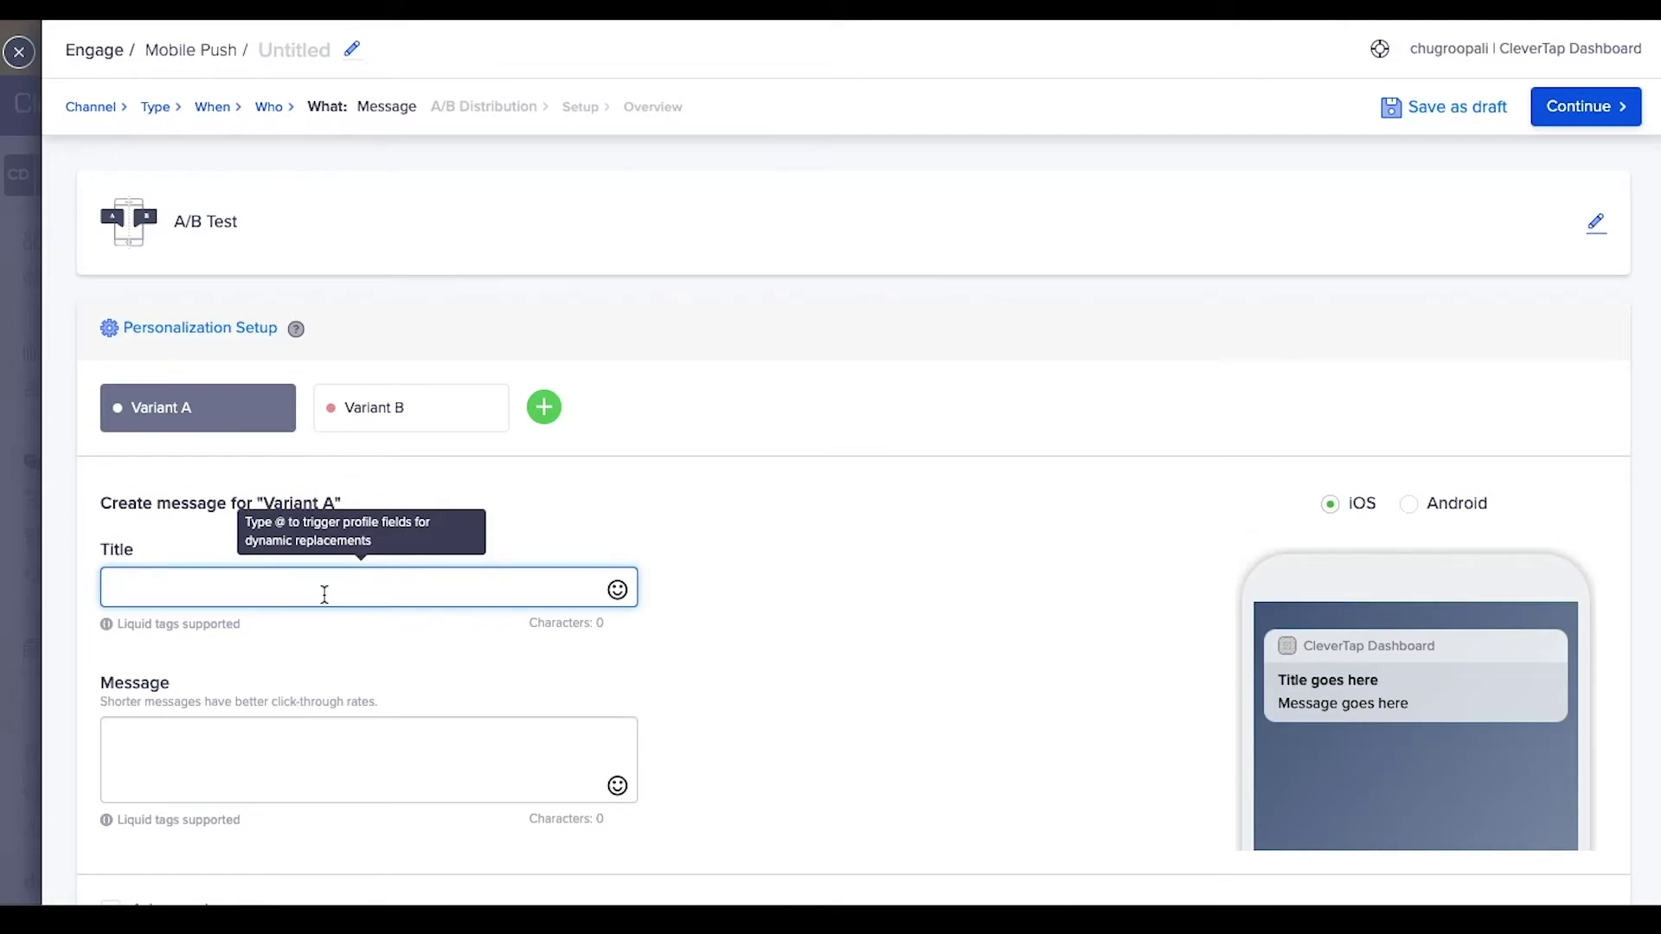
{"action": "type", "text": "Deals of the week are herr"}
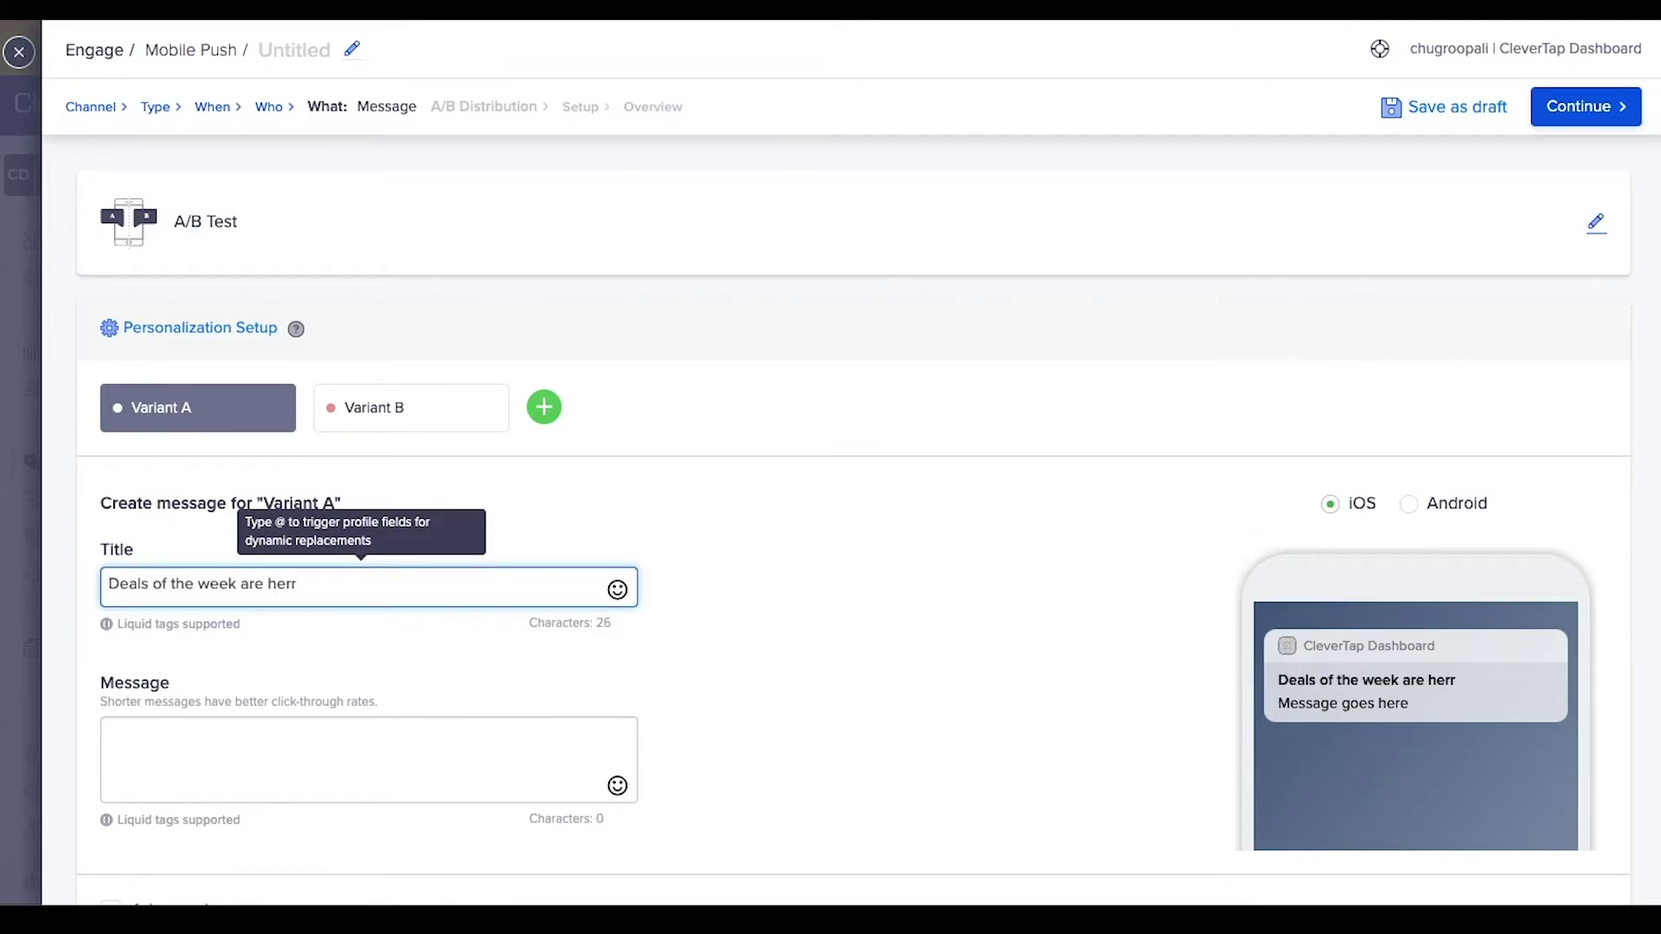
{"action": "key", "text": "BackSpace"}
{"action": "type", "text": "e!"}
- Write the message: Name tag (fallback 'Hey'), ', get 10% off selected items. Treat yourself' and 😍
{"action": "left_click", "coordinate": [233, 753]}
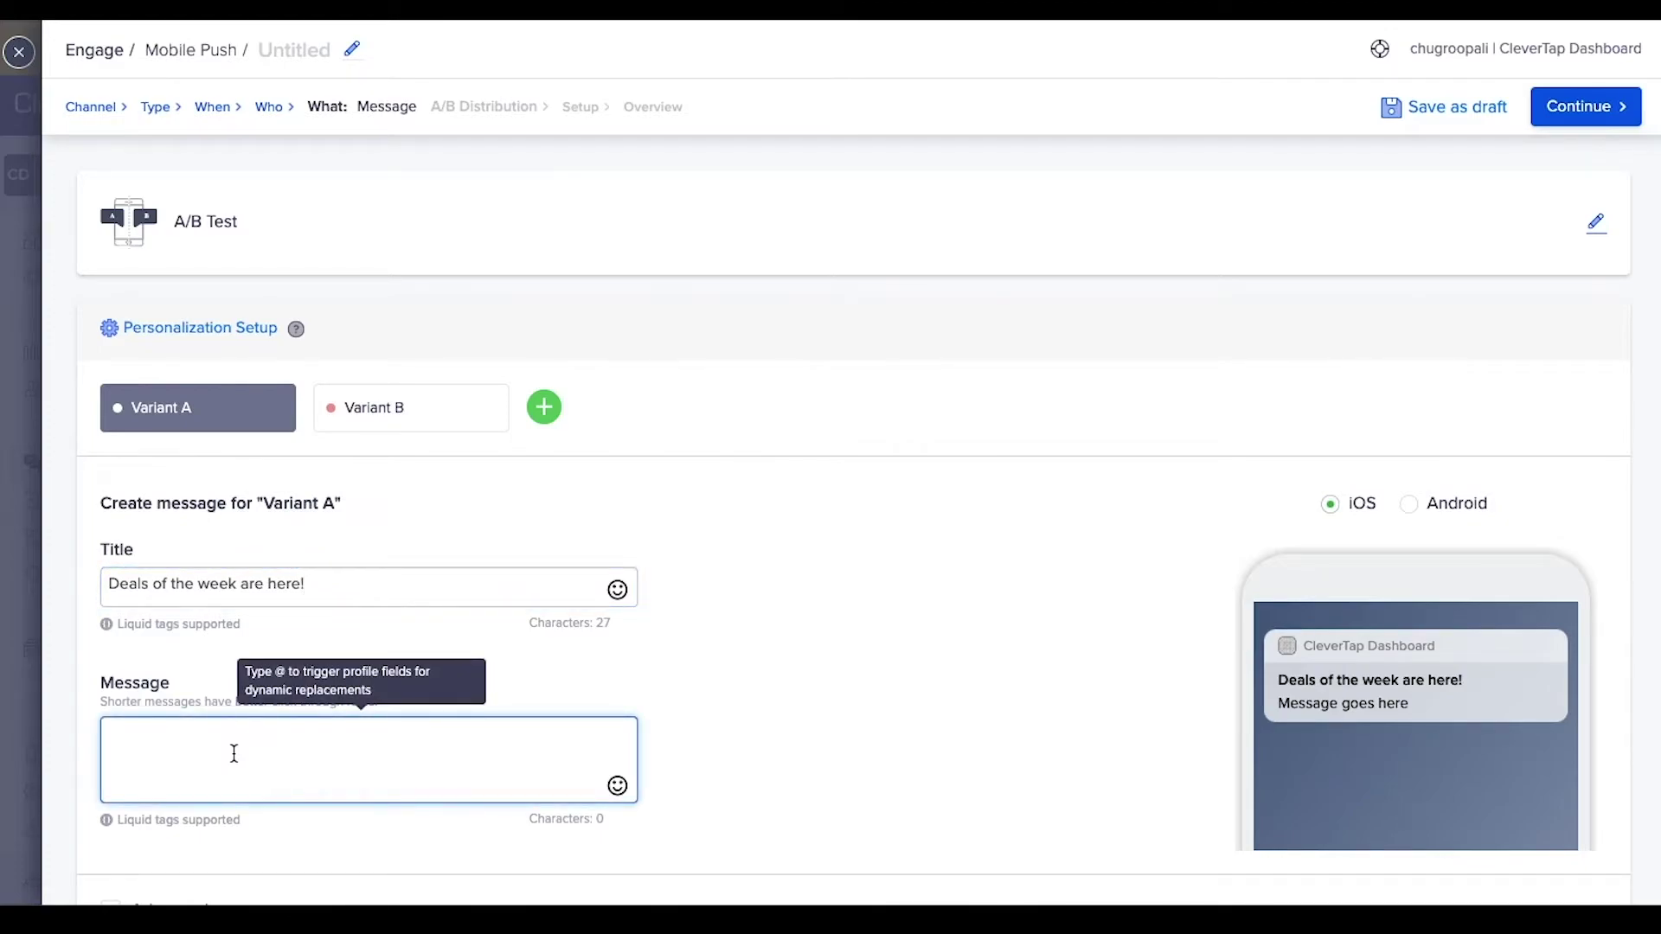
{"action": "type", "text": "@"}
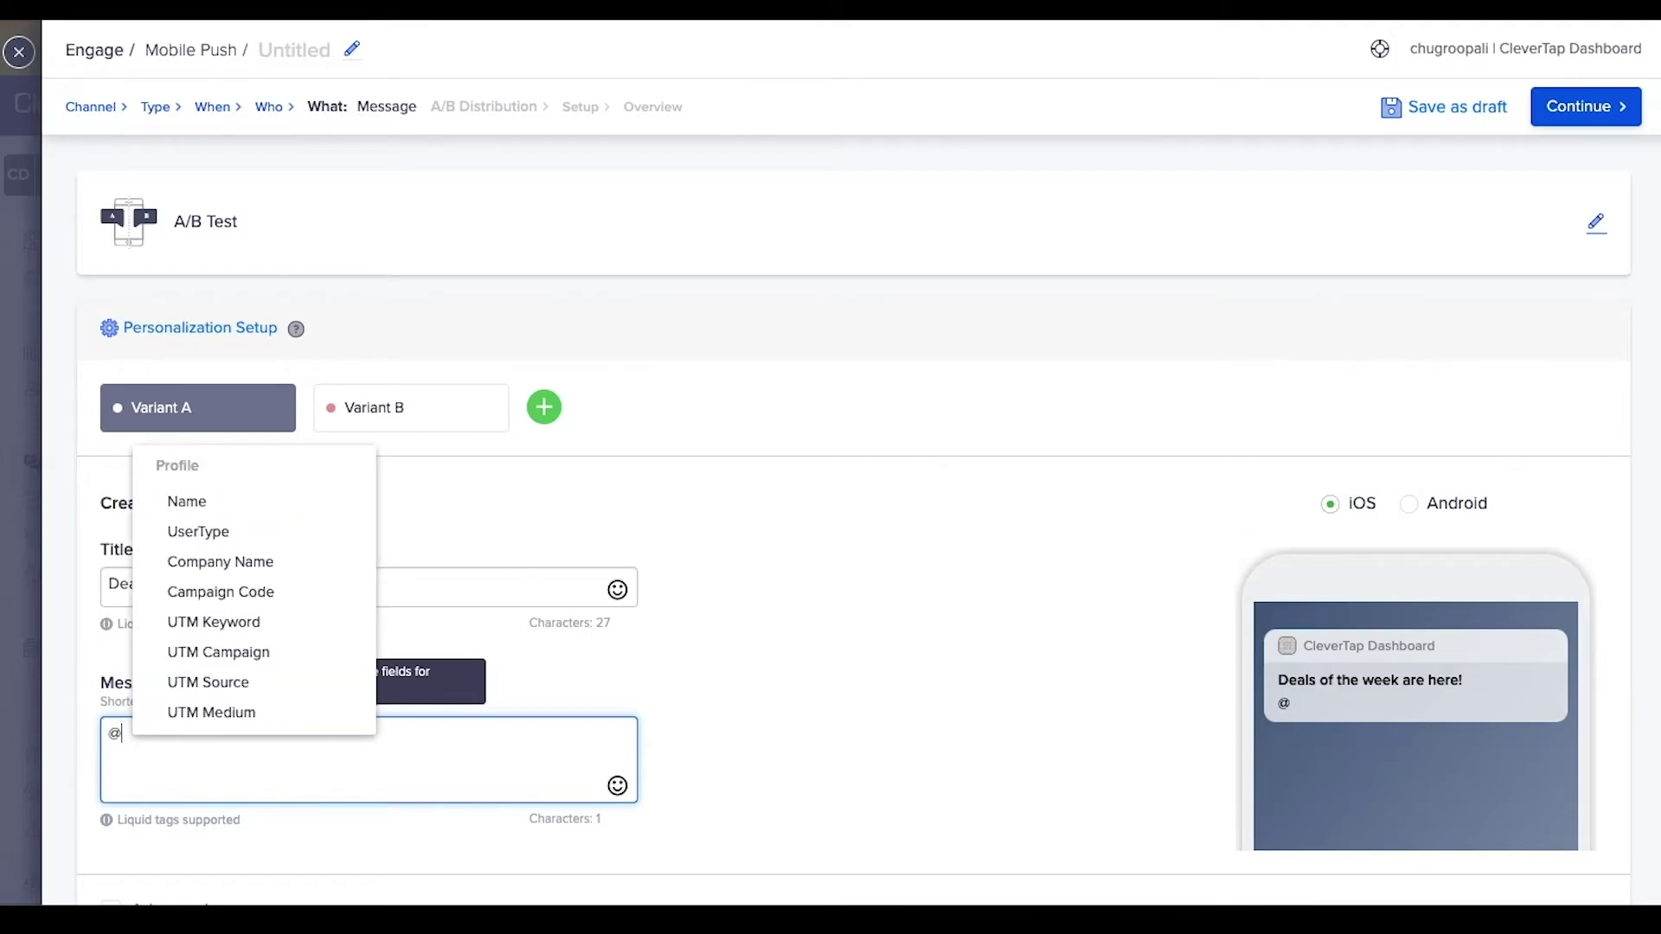
{"action": "left_click", "coordinate": [248, 506]}
{"action": "left_click", "coordinate": [250, 741]}
{"action": "type", "text": "Hey"}
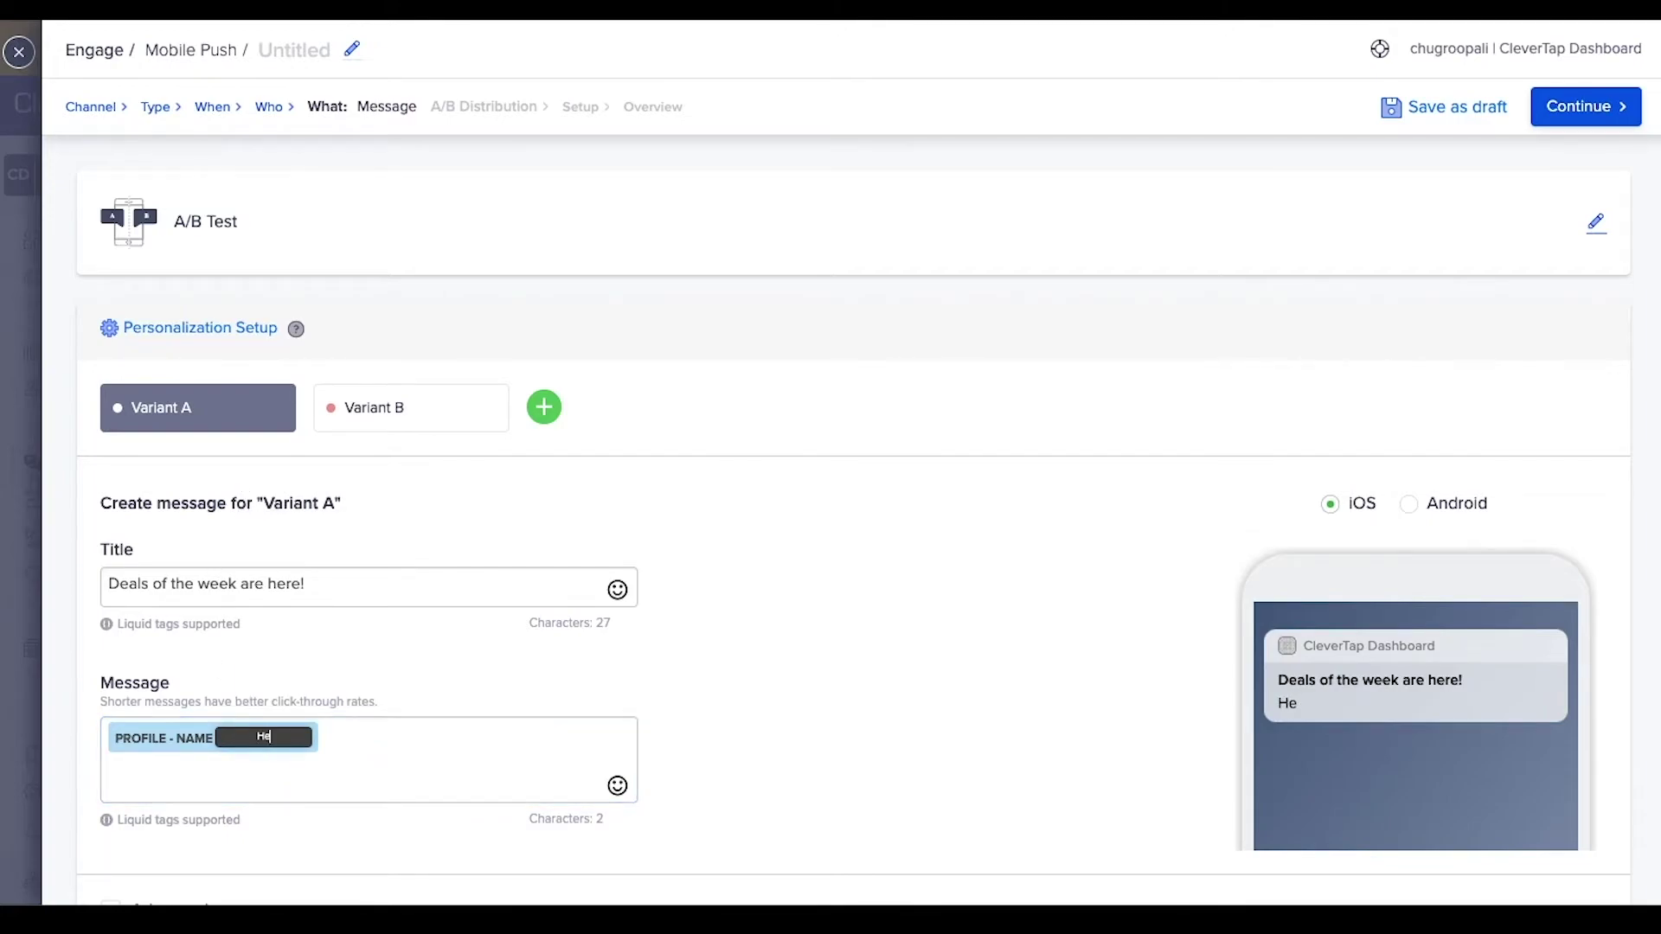
{"action": "left_click", "coordinate": [332, 738]}
{"action": "type", "text": ", get 10%"}
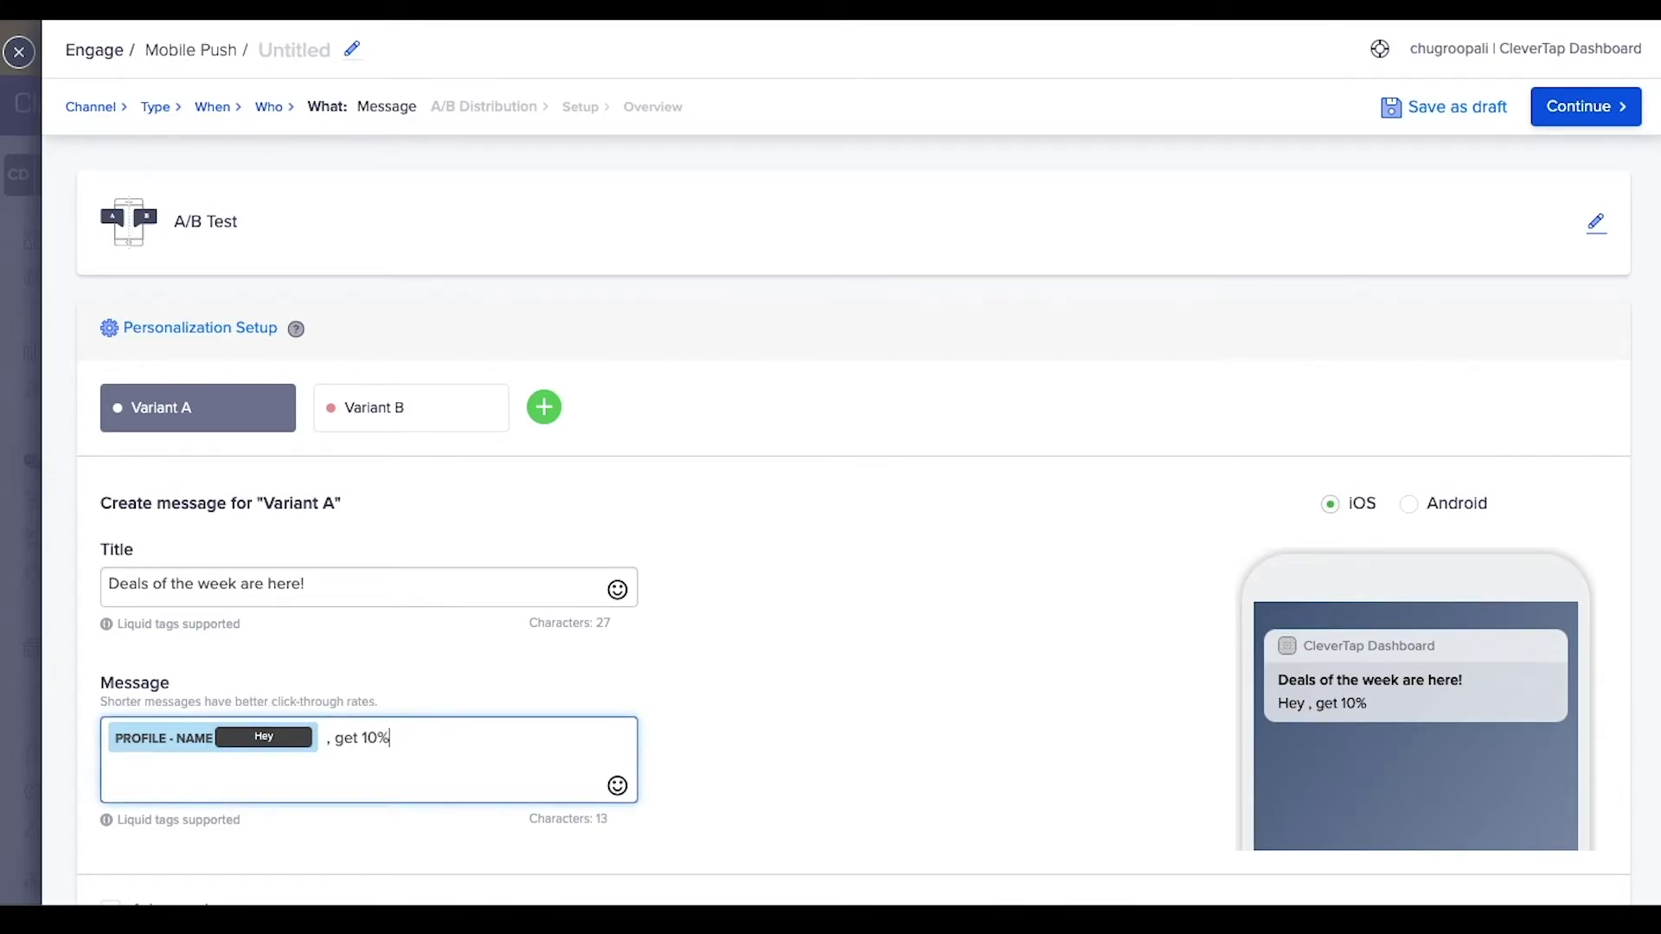
{"action": "type", "text": " off selected items. Treat yourself"}
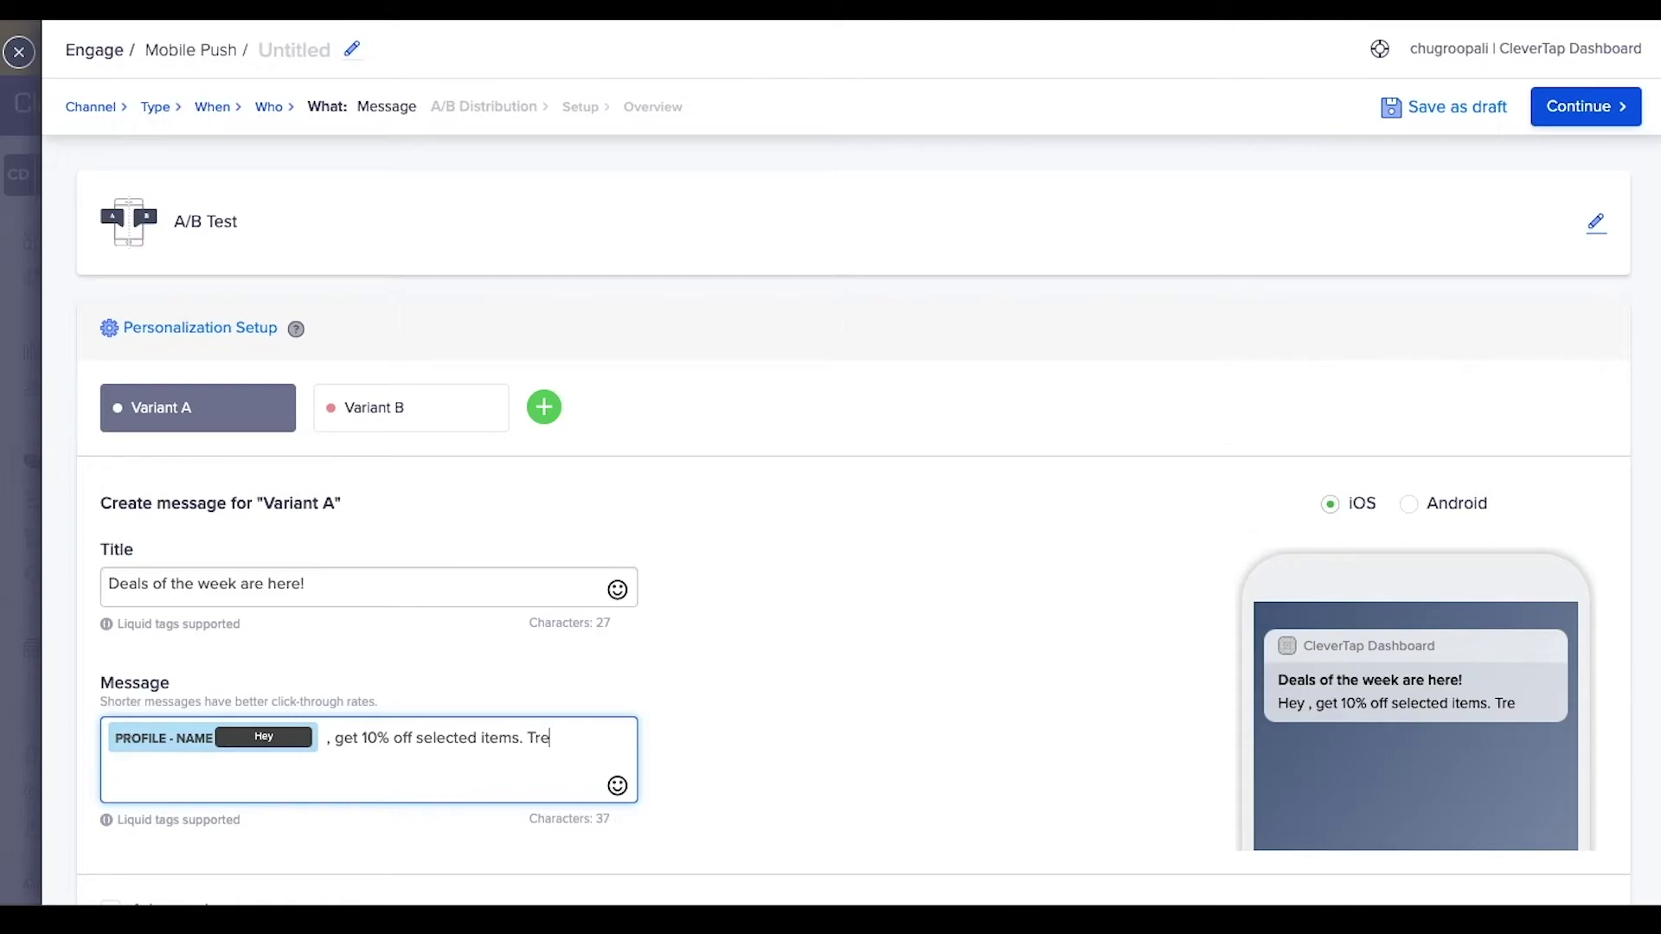
{"action": "left_click", "coordinate": [616, 785]}
{"action": "left_click", "coordinate": [659, 876]}
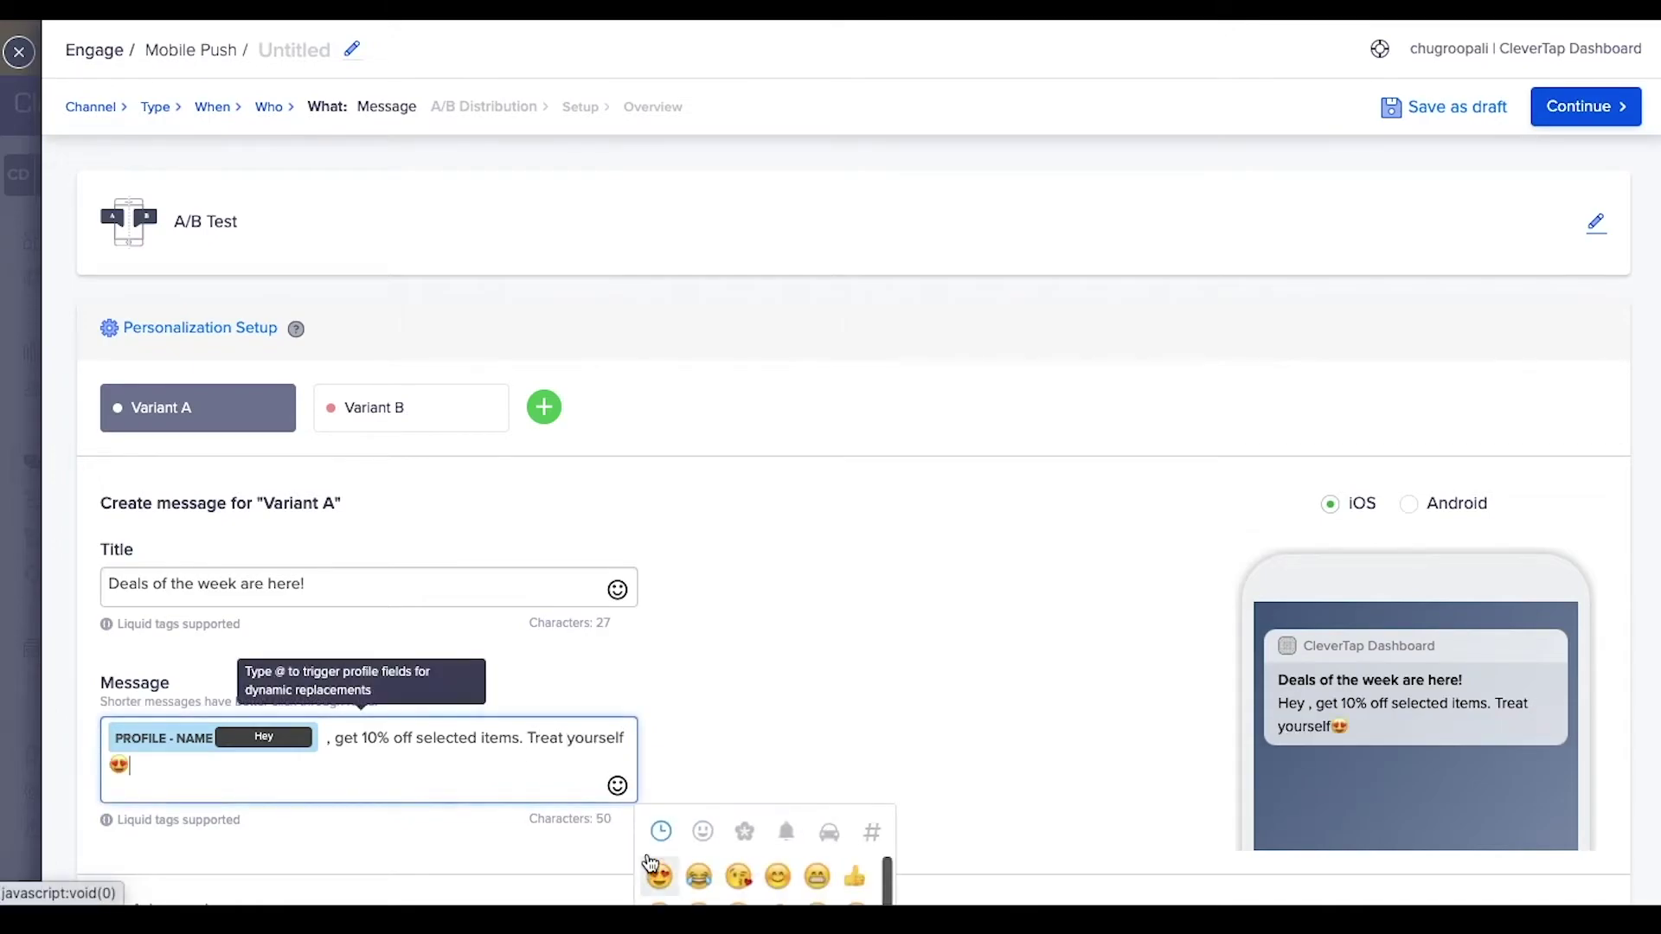
{"action": "left_click", "coordinate": [701, 697]}
{"action": "scroll", "coordinate": [701, 696], "scroll_direction": "down", "scroll_amount": 3}
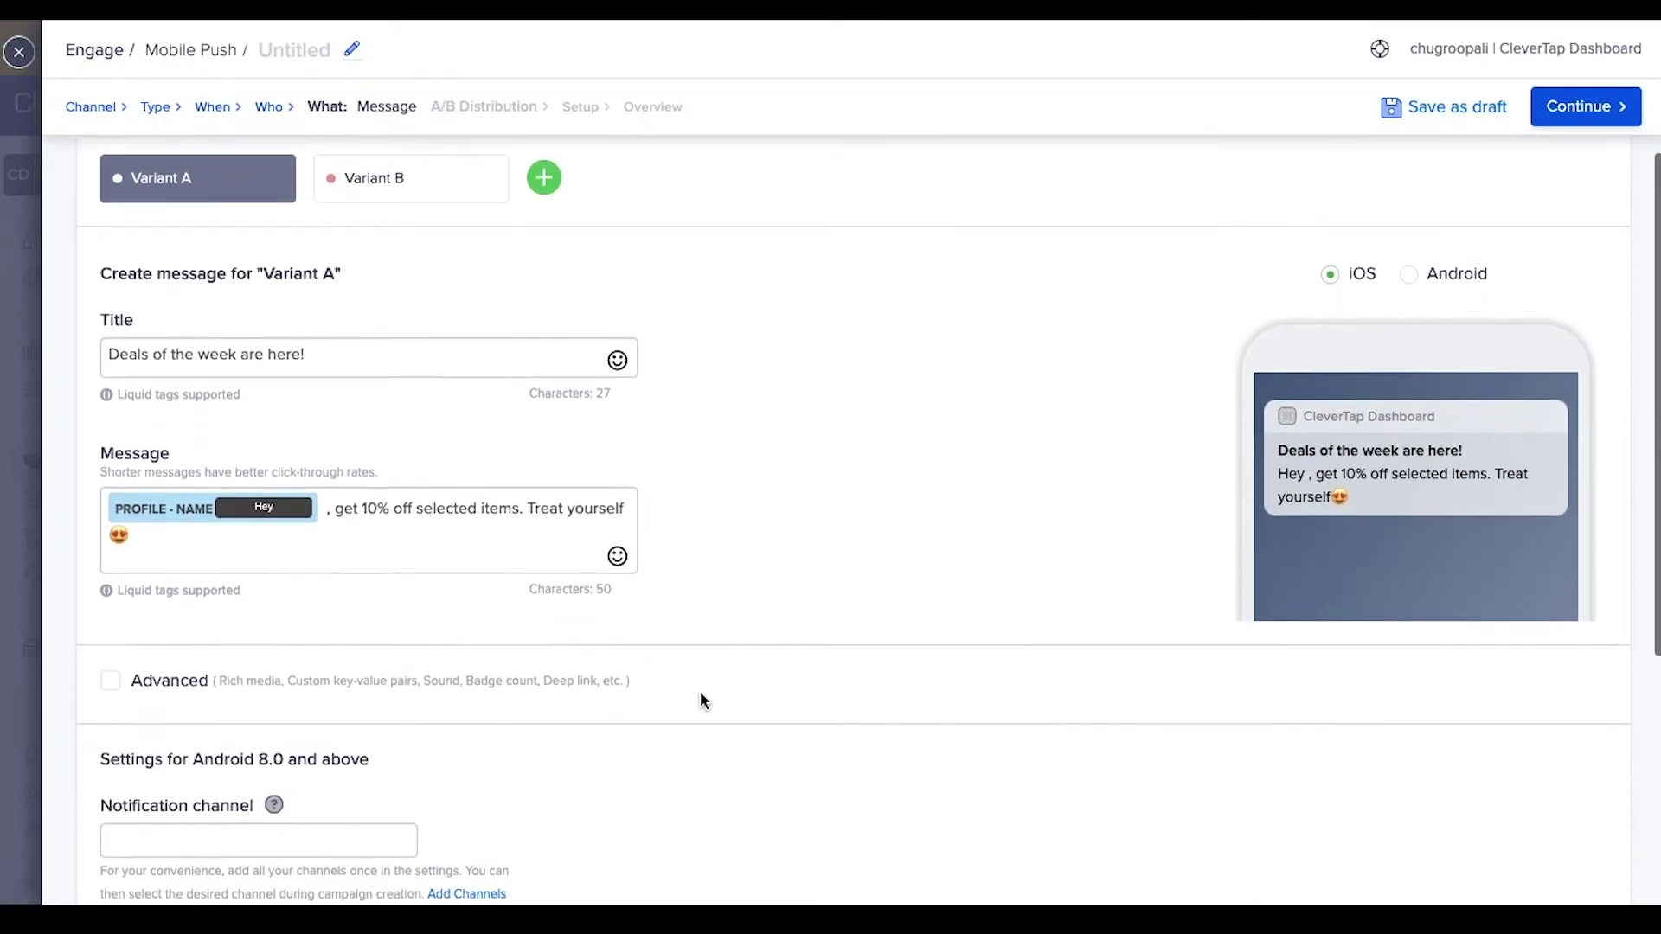
- Show advanced settings and paste the promo image URL as iOS rich media
{"action": "left_click", "coordinate": [107, 647]}
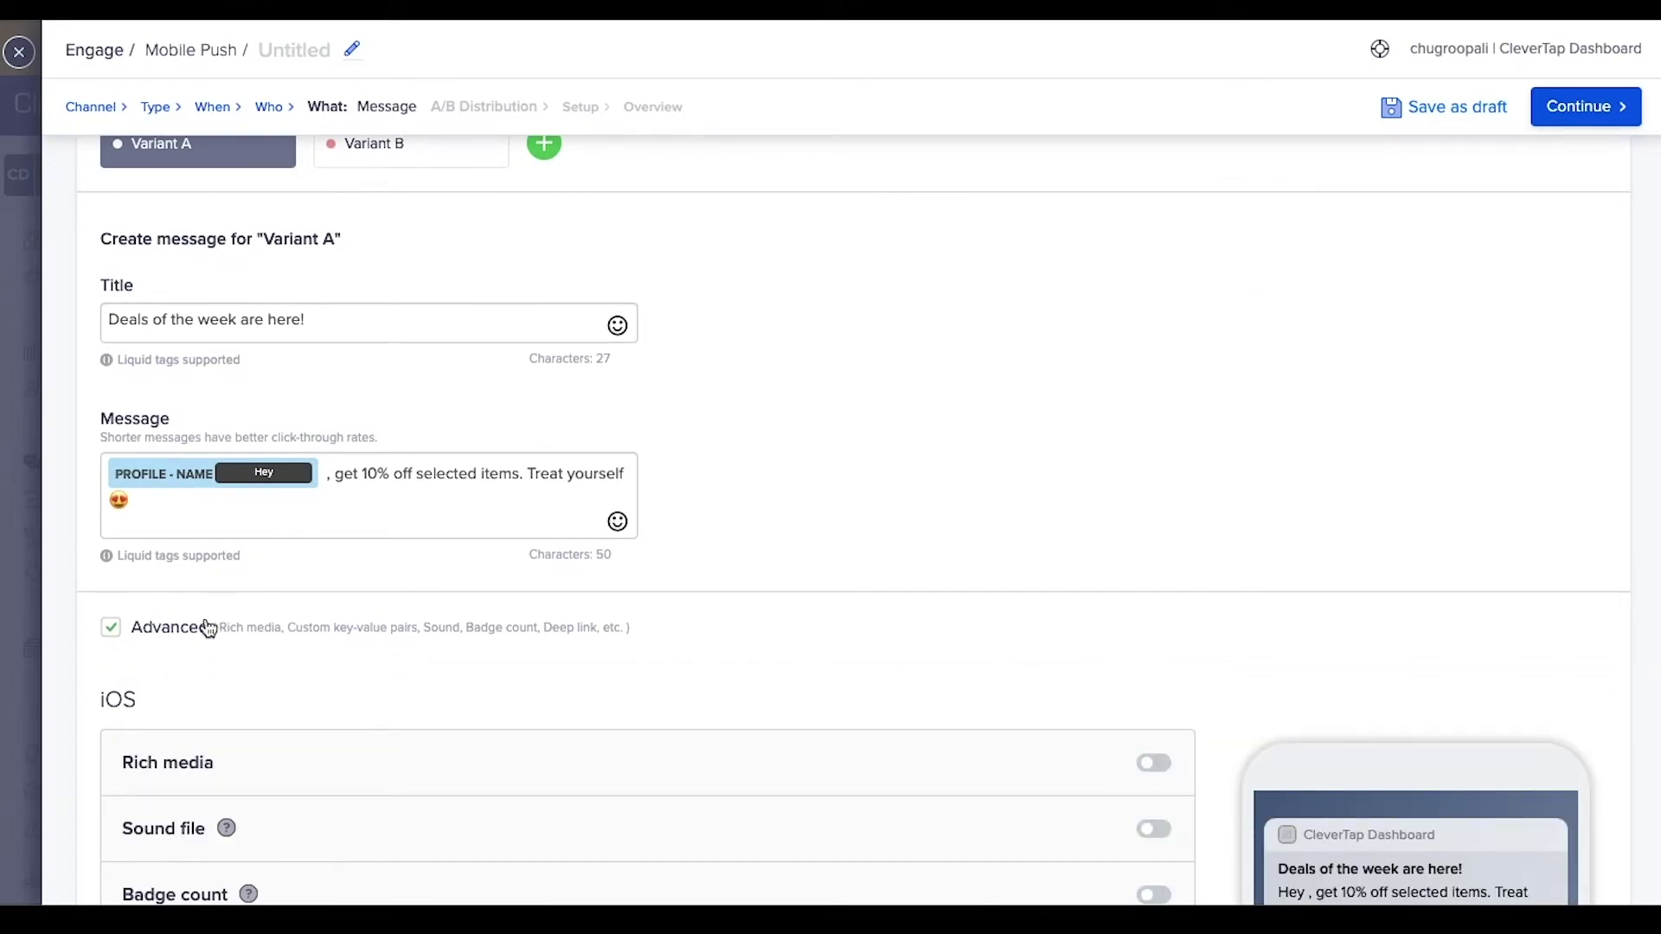
{"action": "left_click", "coordinate": [1154, 763]}
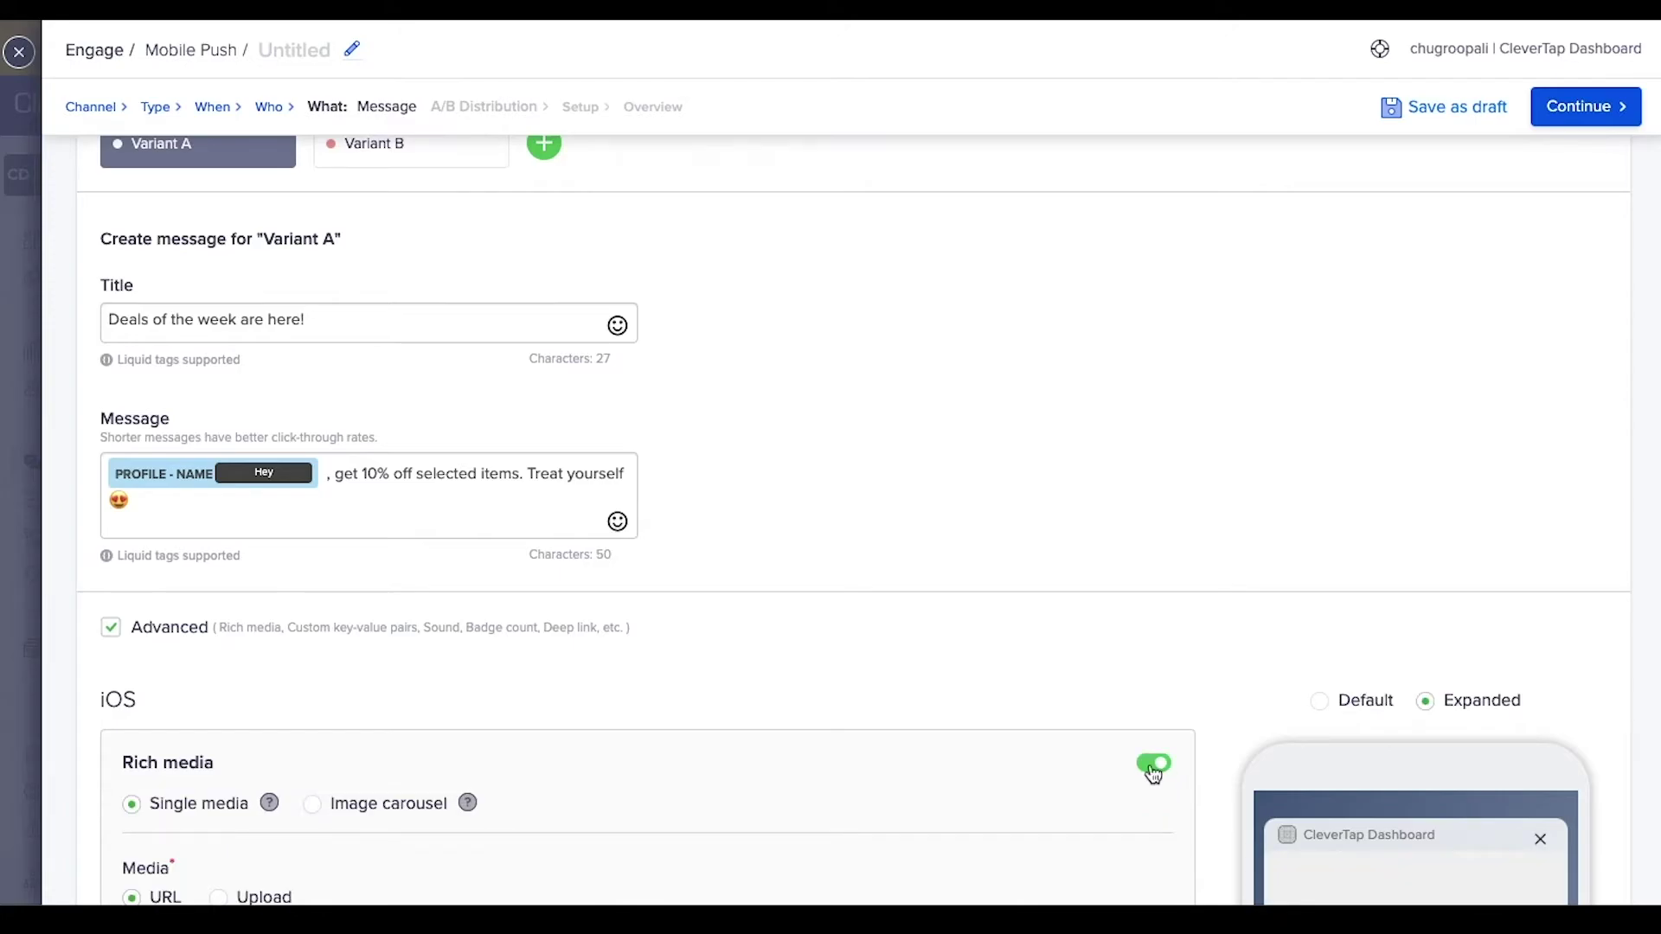
{"action": "scroll", "coordinate": [625, 804], "scroll_direction": "down", "scroll_amount": 2}
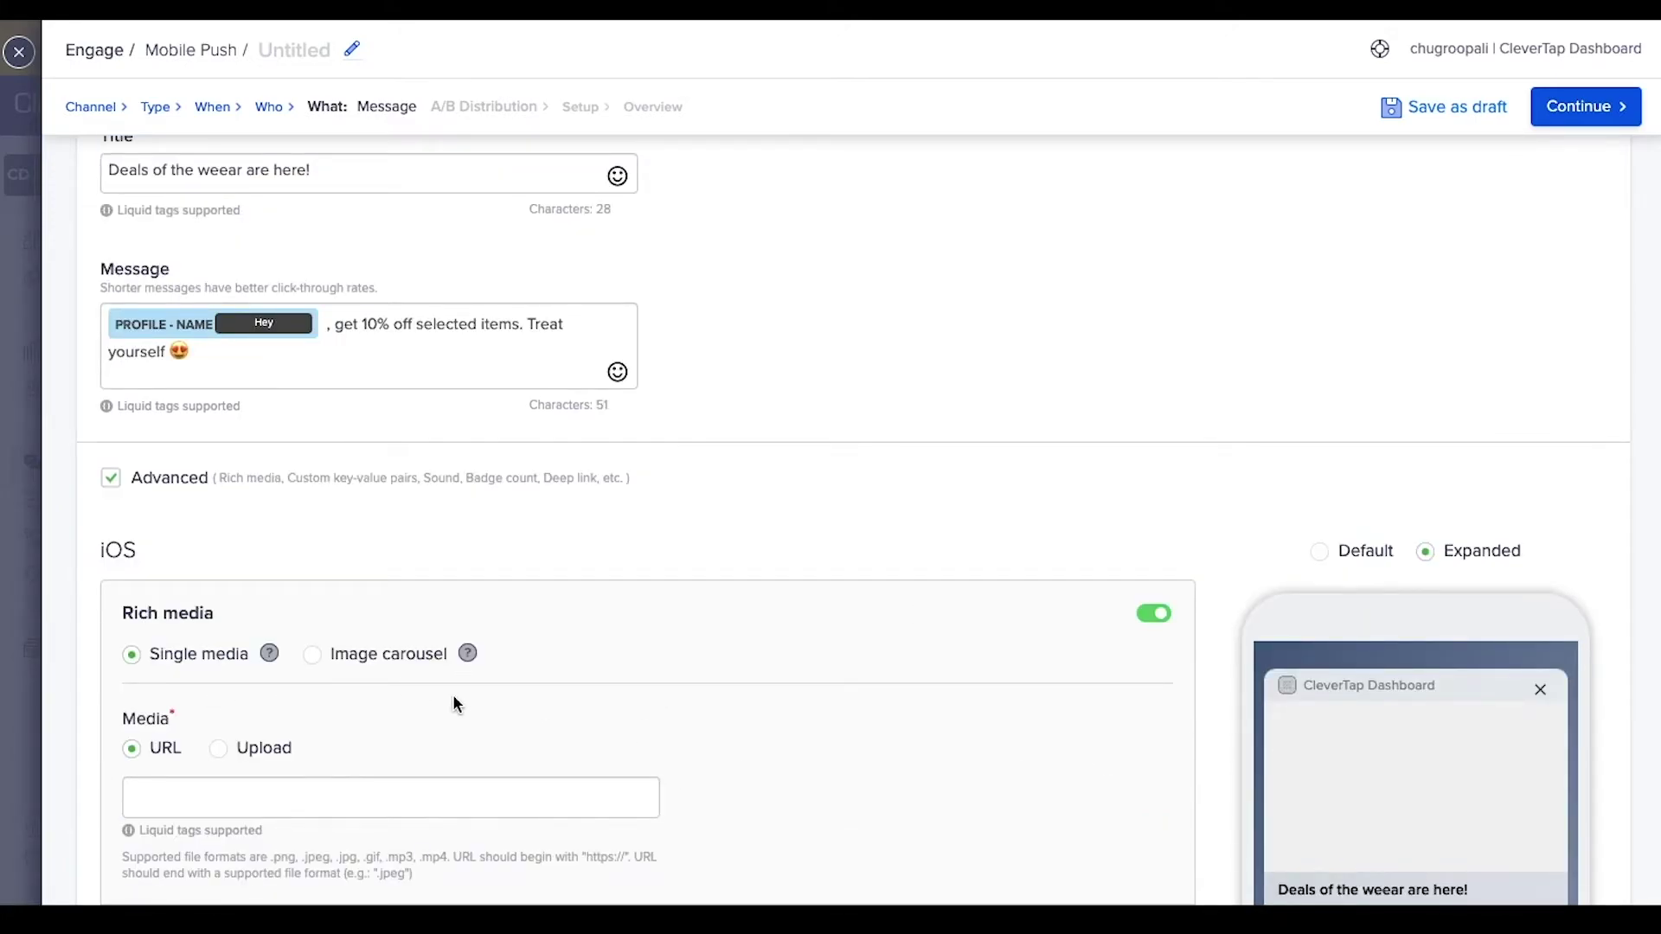
{"action": "scroll", "coordinate": [454, 704], "scroll_direction": "down", "scroll_amount": 1}
{"action": "left_click", "coordinate": [174, 751]}
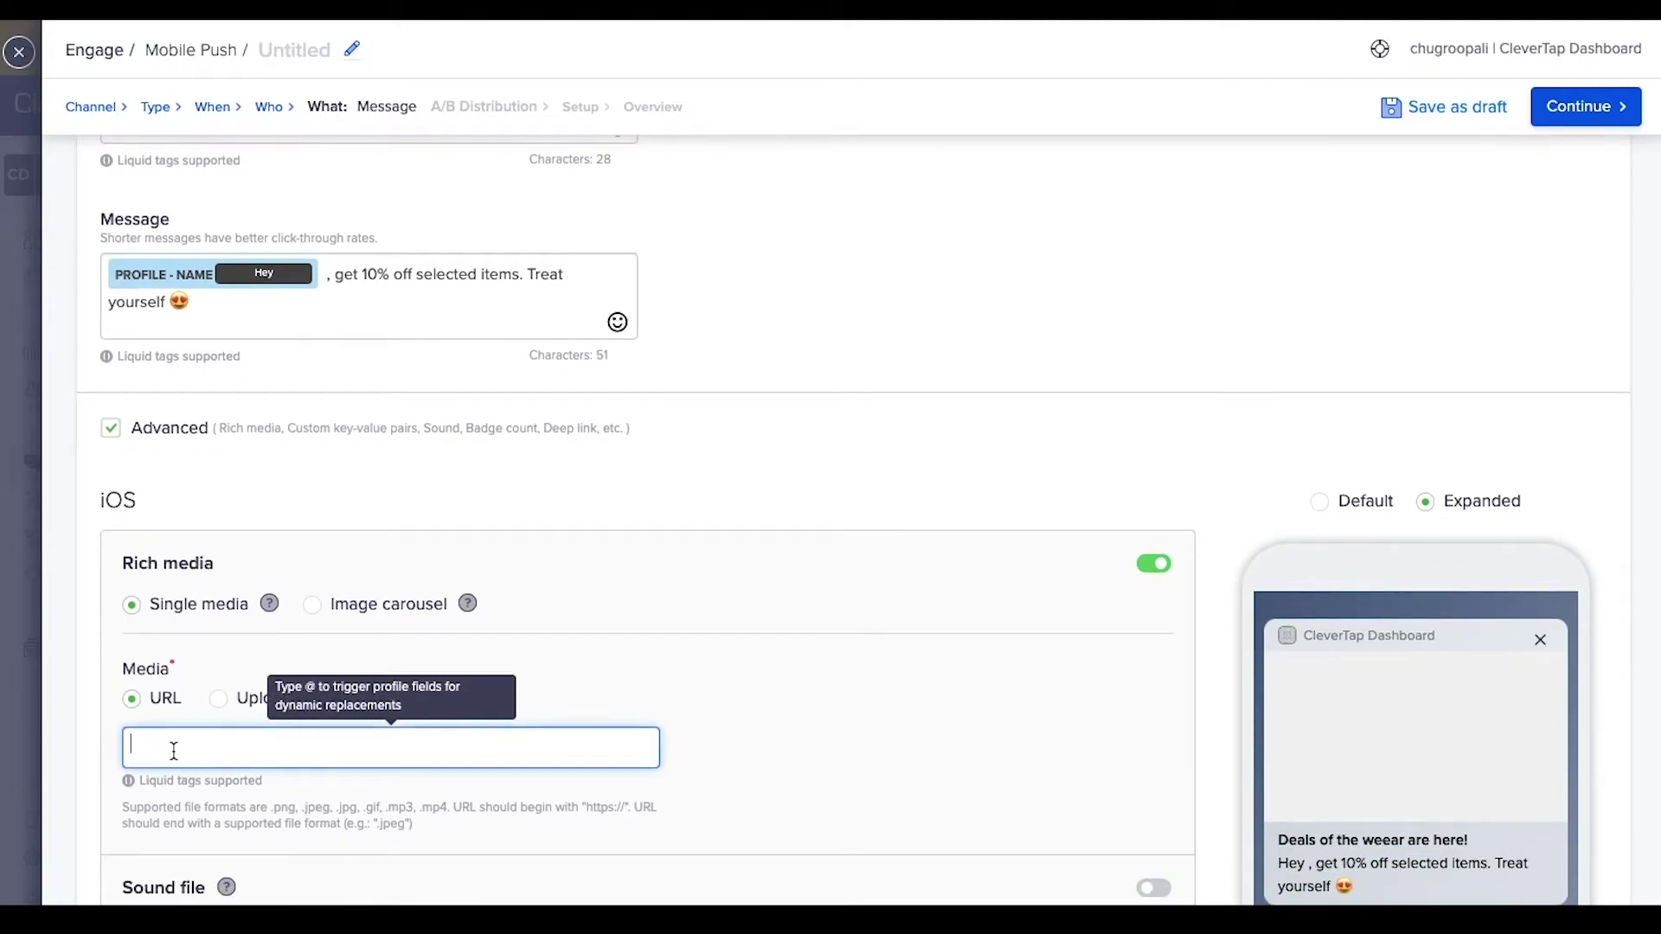
{"action": "type", "text": "https://info.clevertap.com/hubfs/Bell%20Notification%20-%20Roopali/Analytics/Copy%20of%20Deals%20of%20the%20Week.png"}
- Paste the same promo image URL as Variant A's Android notification image
{"action": "scroll", "coordinate": [609, 878], "scroll_direction": "down", "scroll_amount": 3}
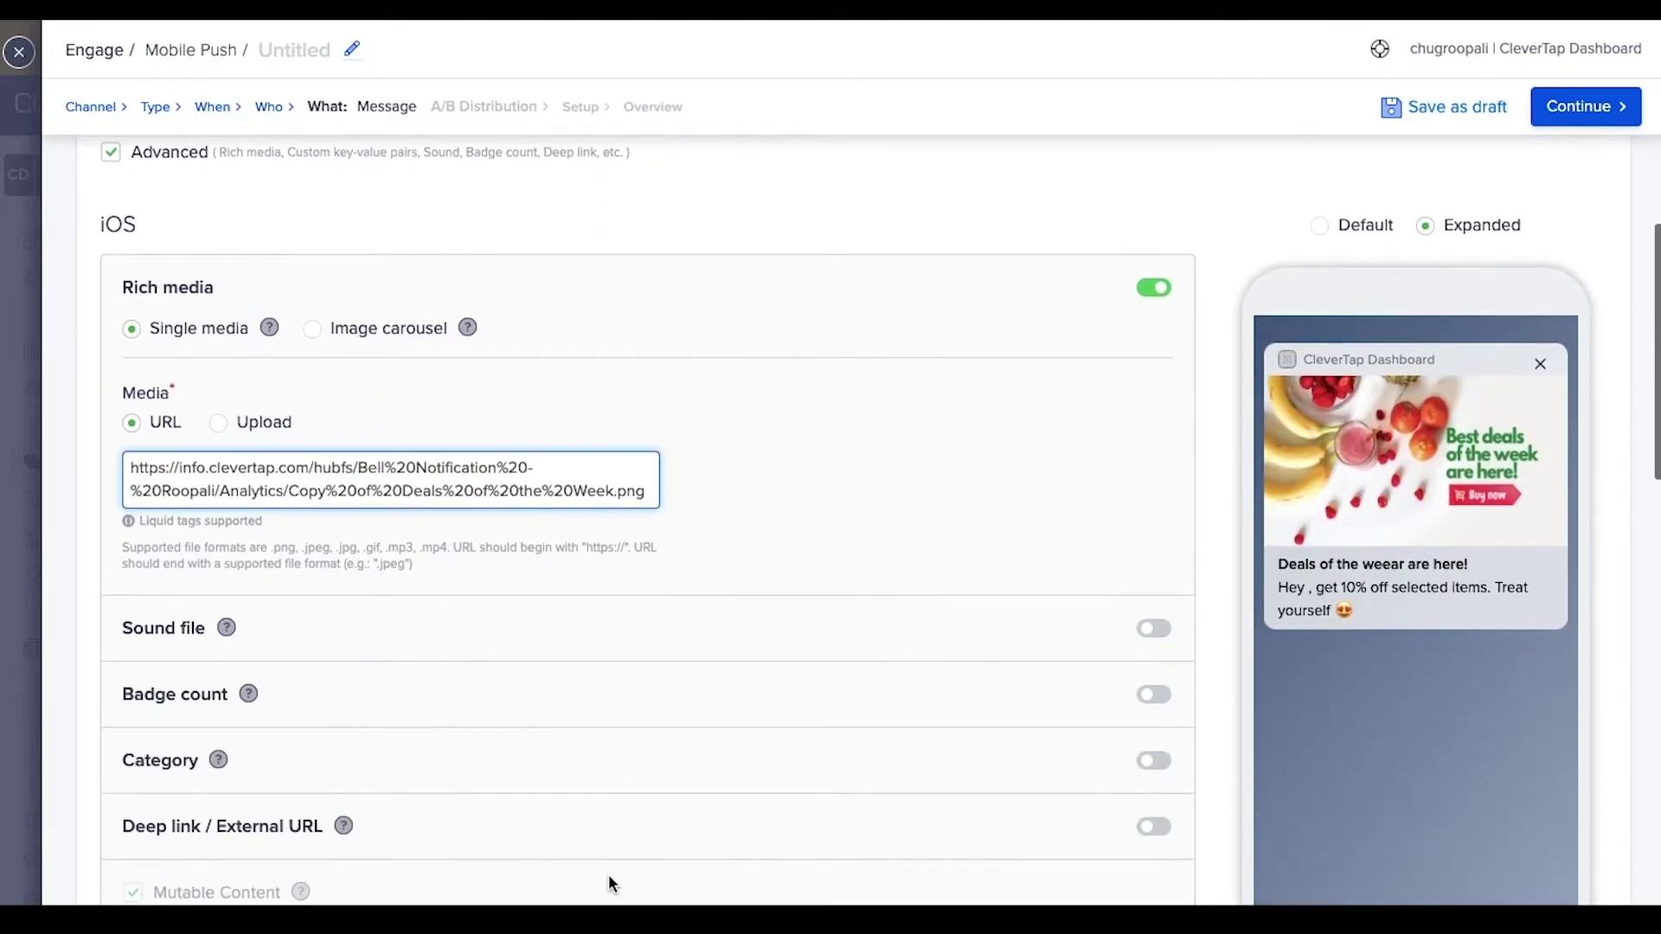
{"action": "scroll", "coordinate": [609, 882], "scroll_direction": "down", "scroll_amount": 6}
{"action": "left_click", "coordinate": [1154, 723]}
{"action": "left_click", "coordinate": [381, 842]}
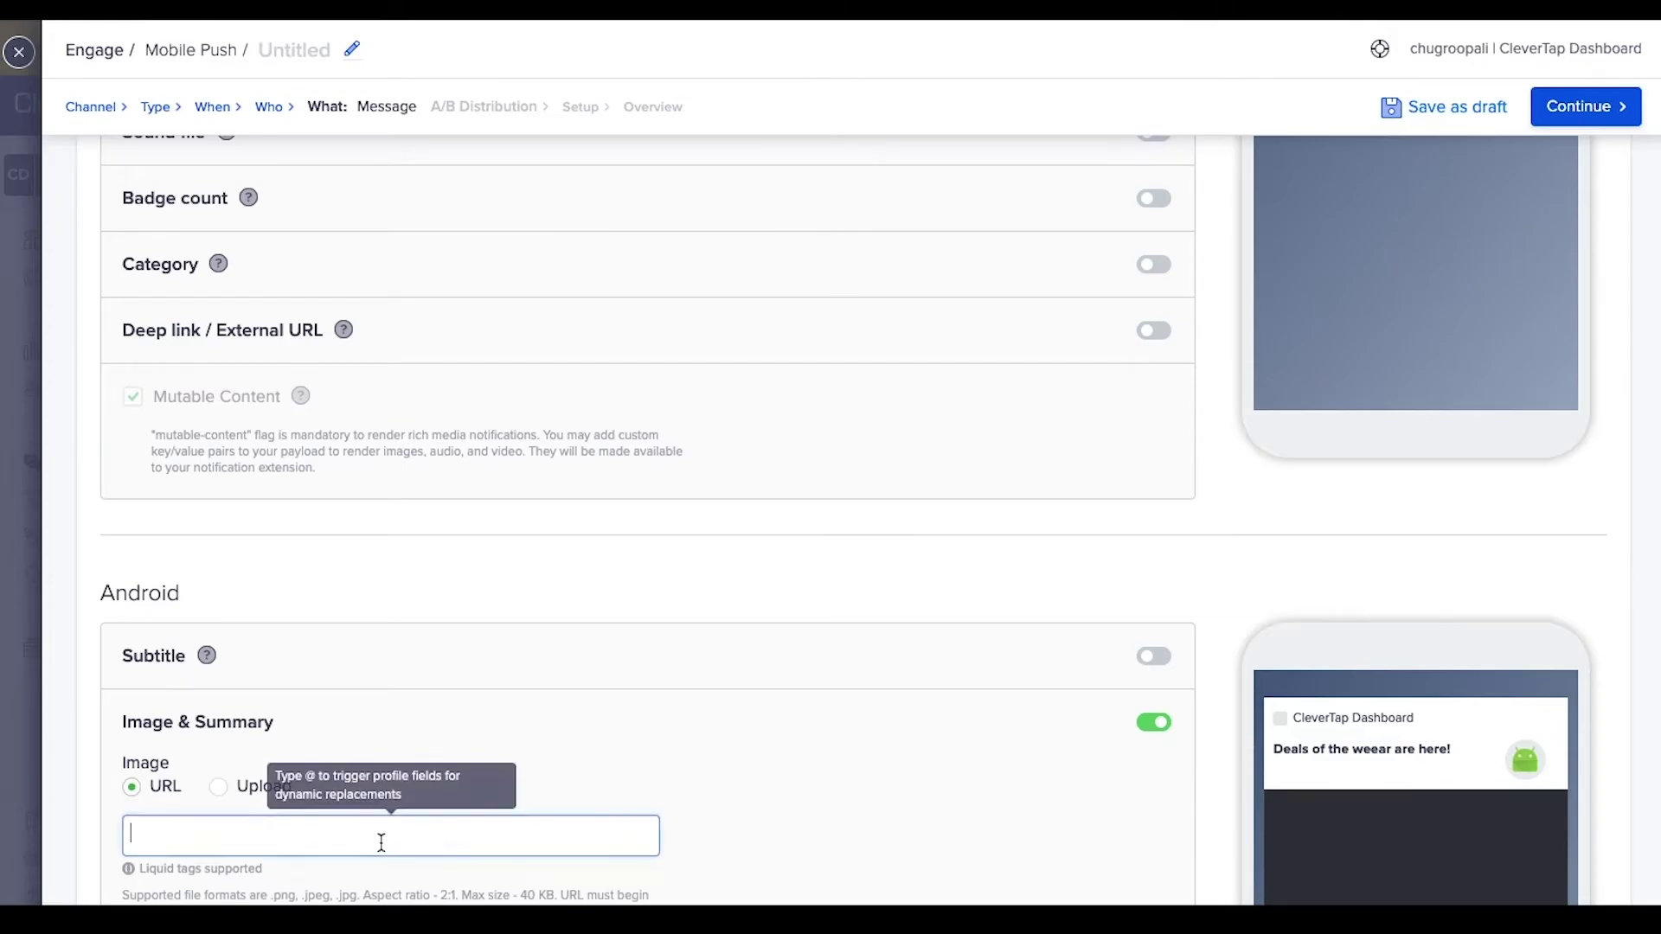
{"action": "type", "text": "https://info.clevertap.com/hubfs/Bell%20Notification%20-%20Roopali/Analytics/Copy%20of%20Deals%20of%20the%20Week.png"}
{"action": "scroll", "coordinate": [321, 640], "scroll_direction": "down", "scroll_amount": 3}
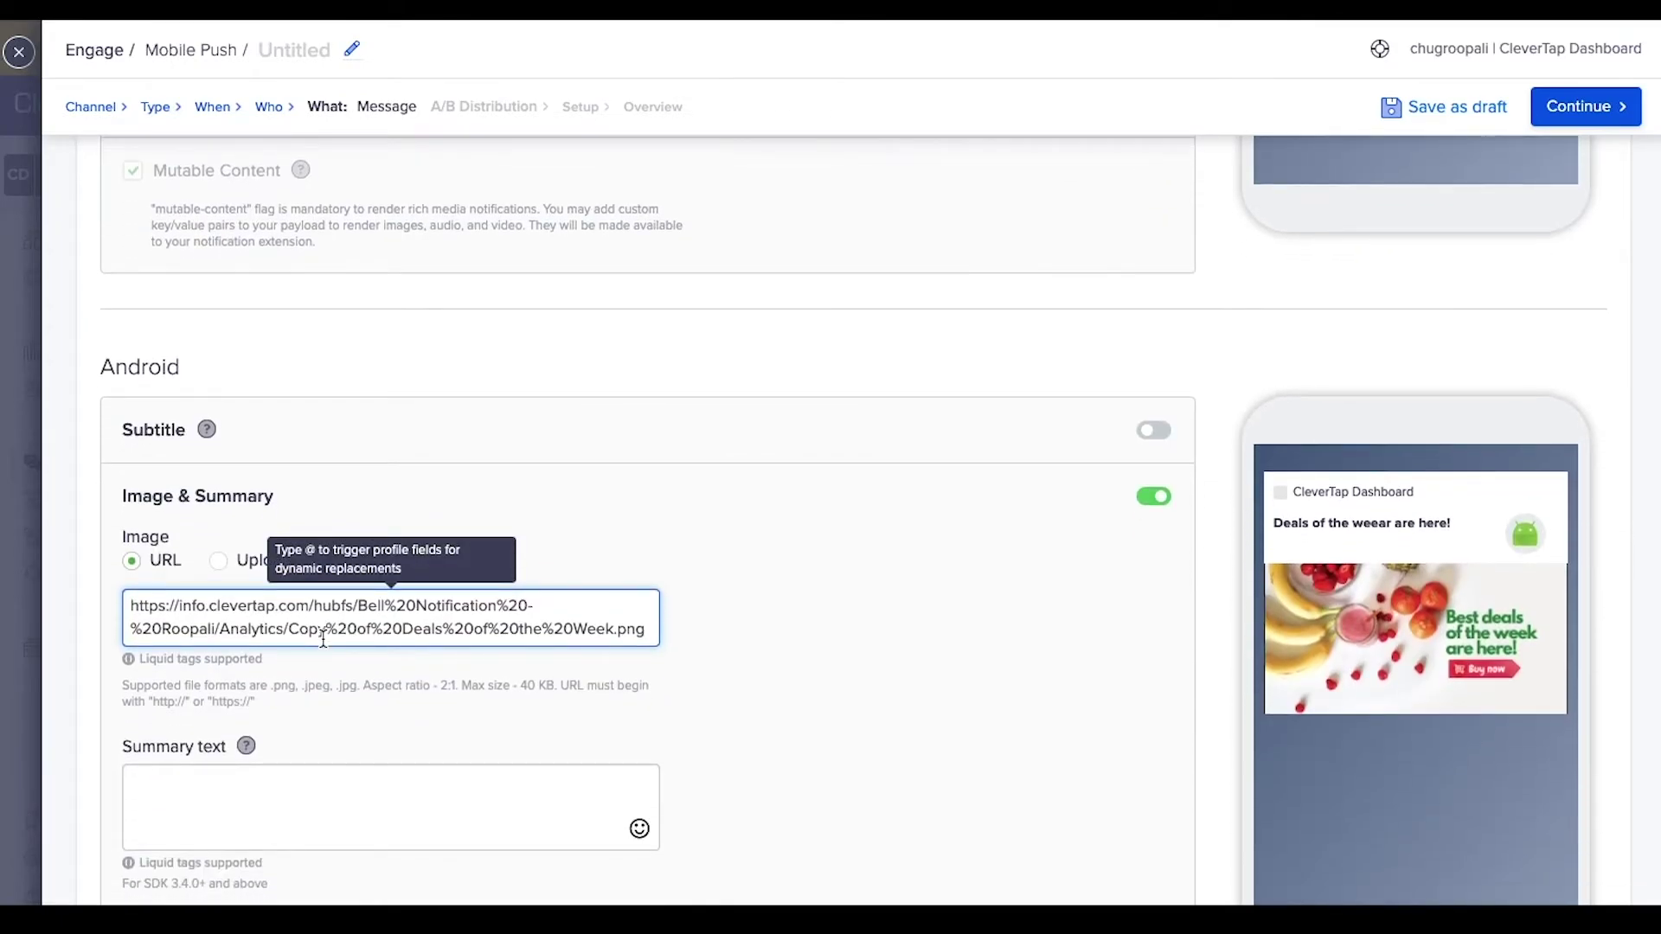
{"action": "scroll", "coordinate": [345, 661], "scroll_direction": "down", "scroll_amount": 2}
- Turn on the Android large icon and notification action buttons
{"action": "left_click", "coordinate": [345, 661]}
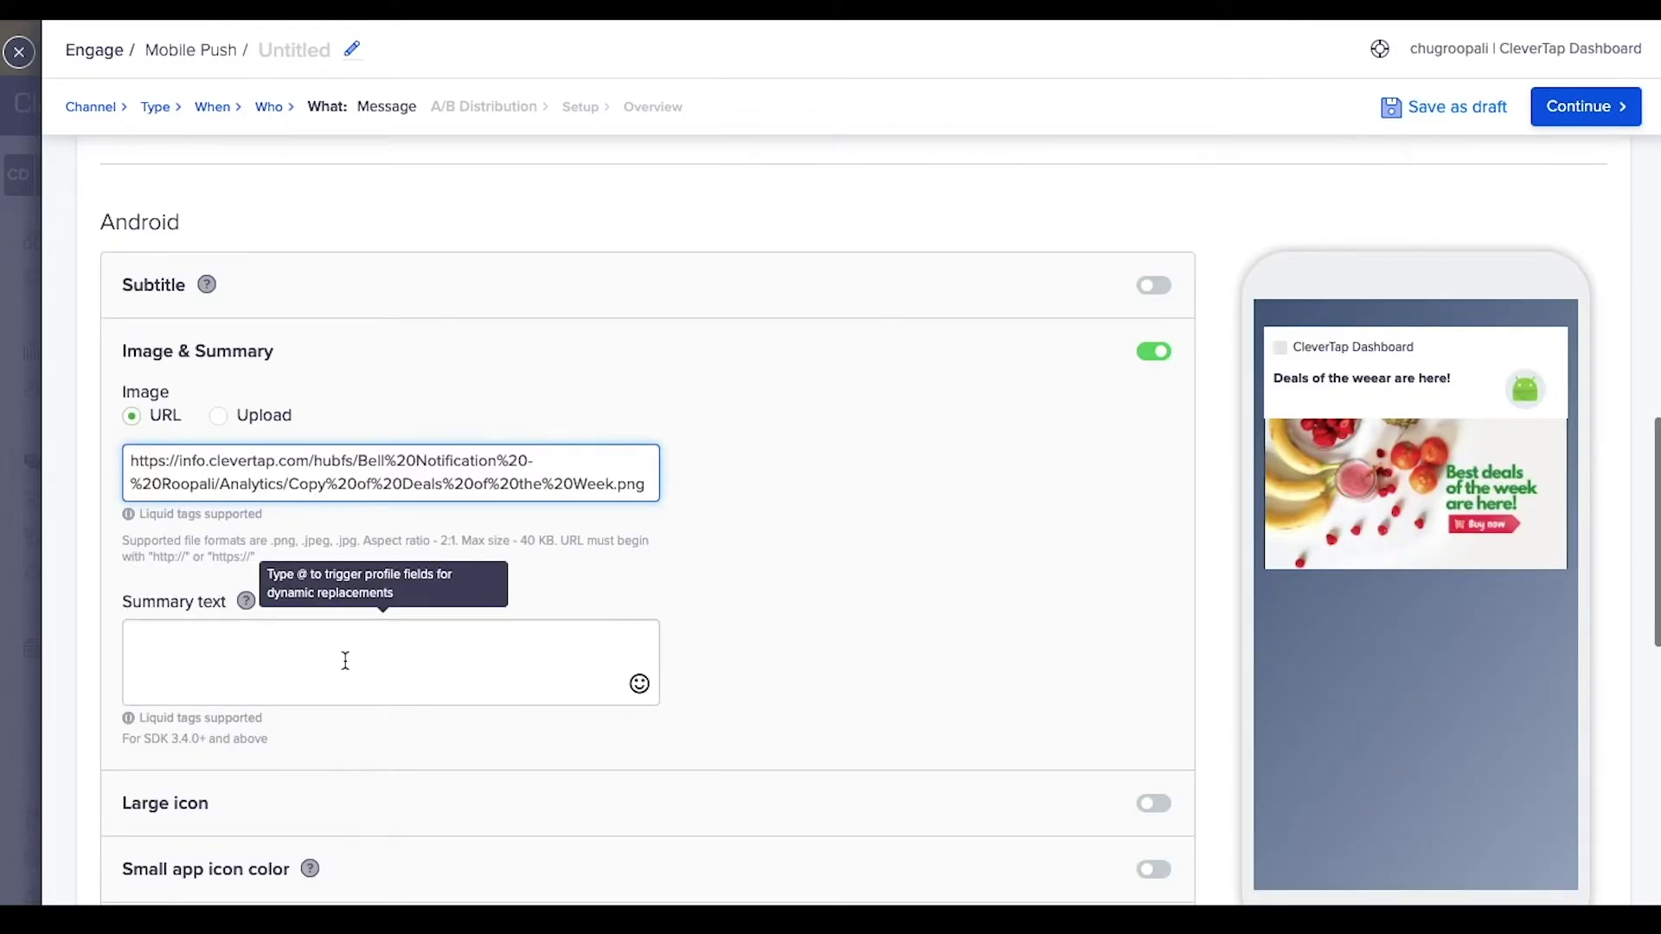
{"action": "left_click", "coordinate": [1154, 803]}
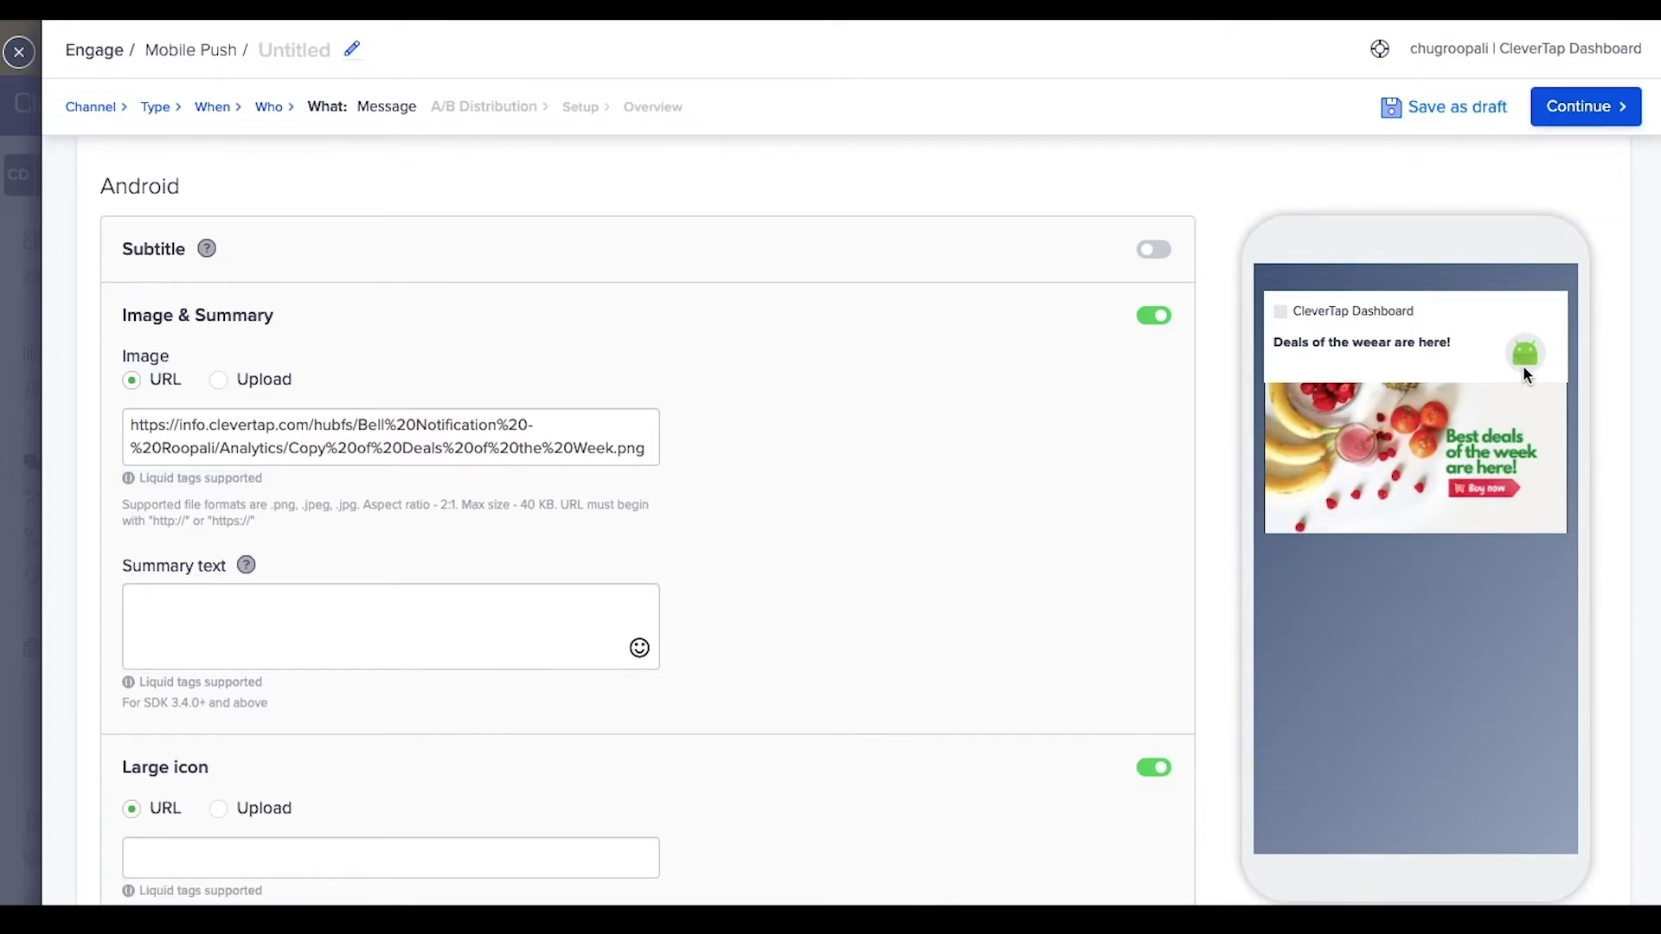
{"action": "scroll", "coordinate": [1266, 536], "scroll_direction": "up", "scroll_amount": 2}
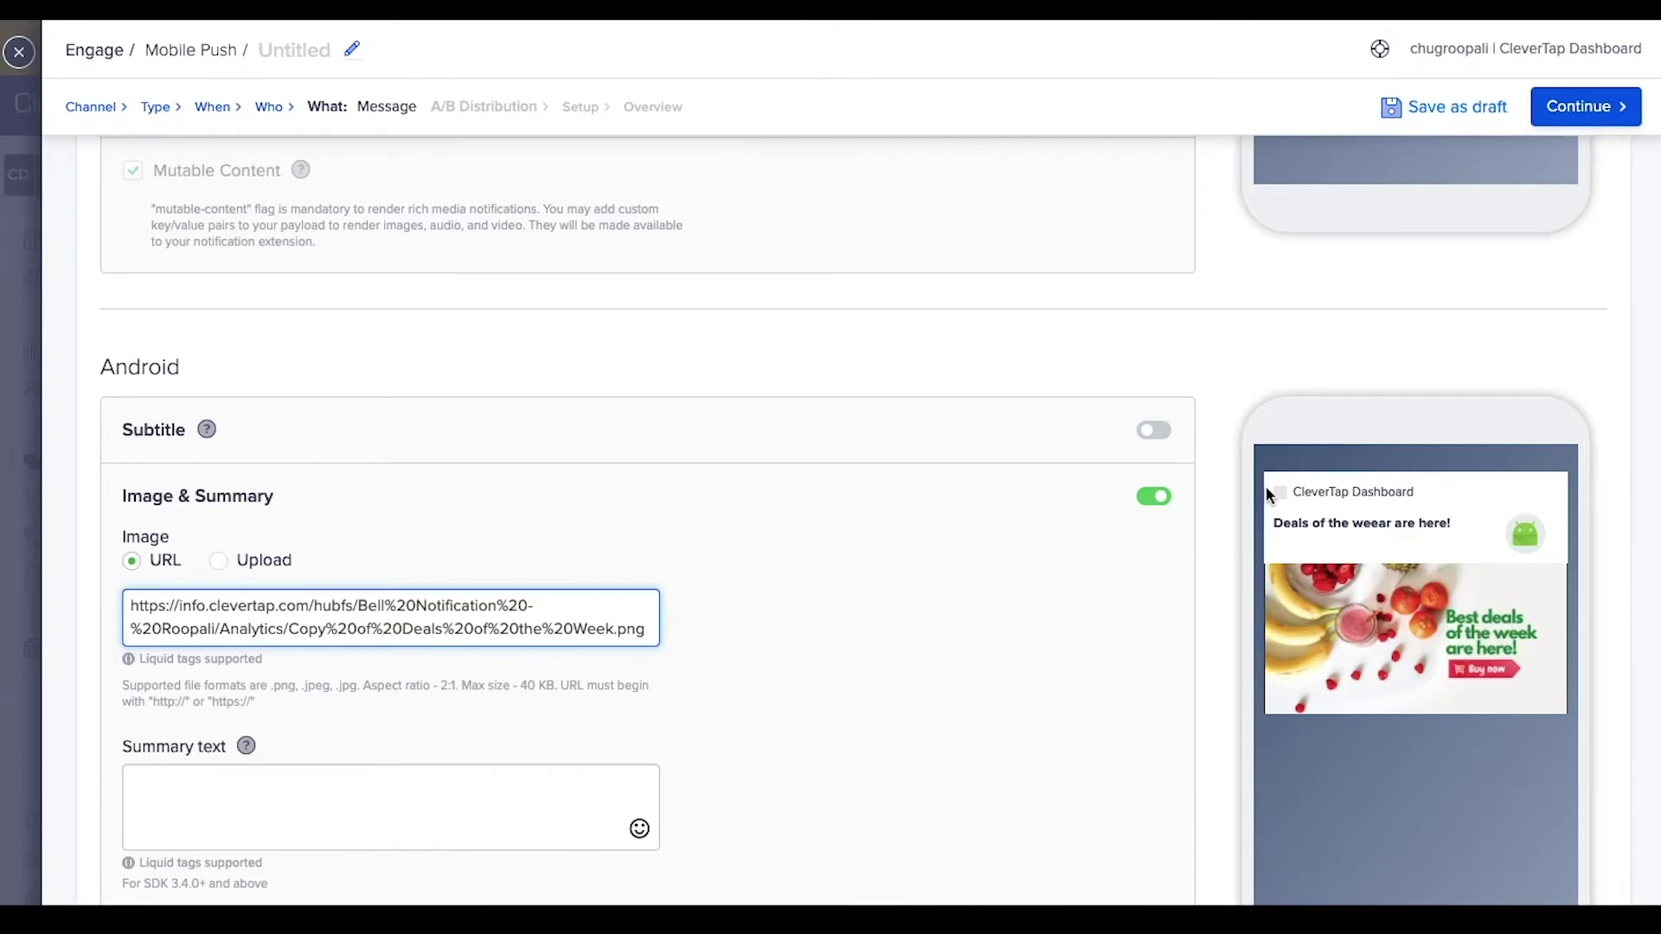
{"action": "scroll", "coordinate": [1266, 500], "scroll_direction": "down", "scroll_amount": 6}
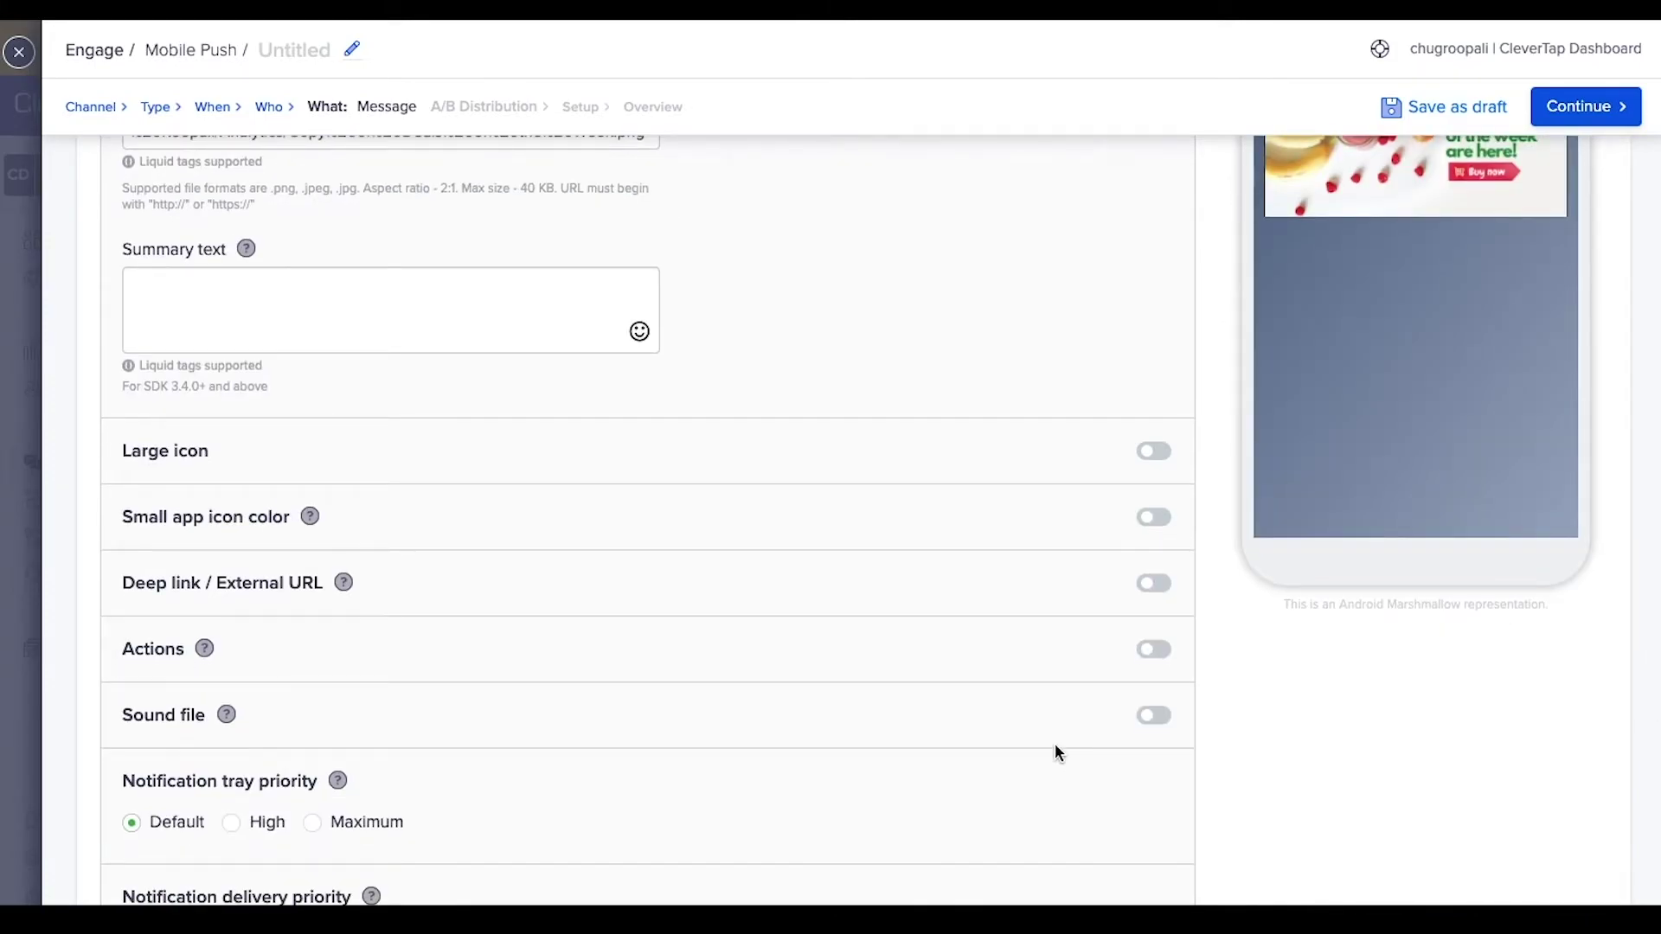
{"action": "left_click", "coordinate": [1155, 650]}
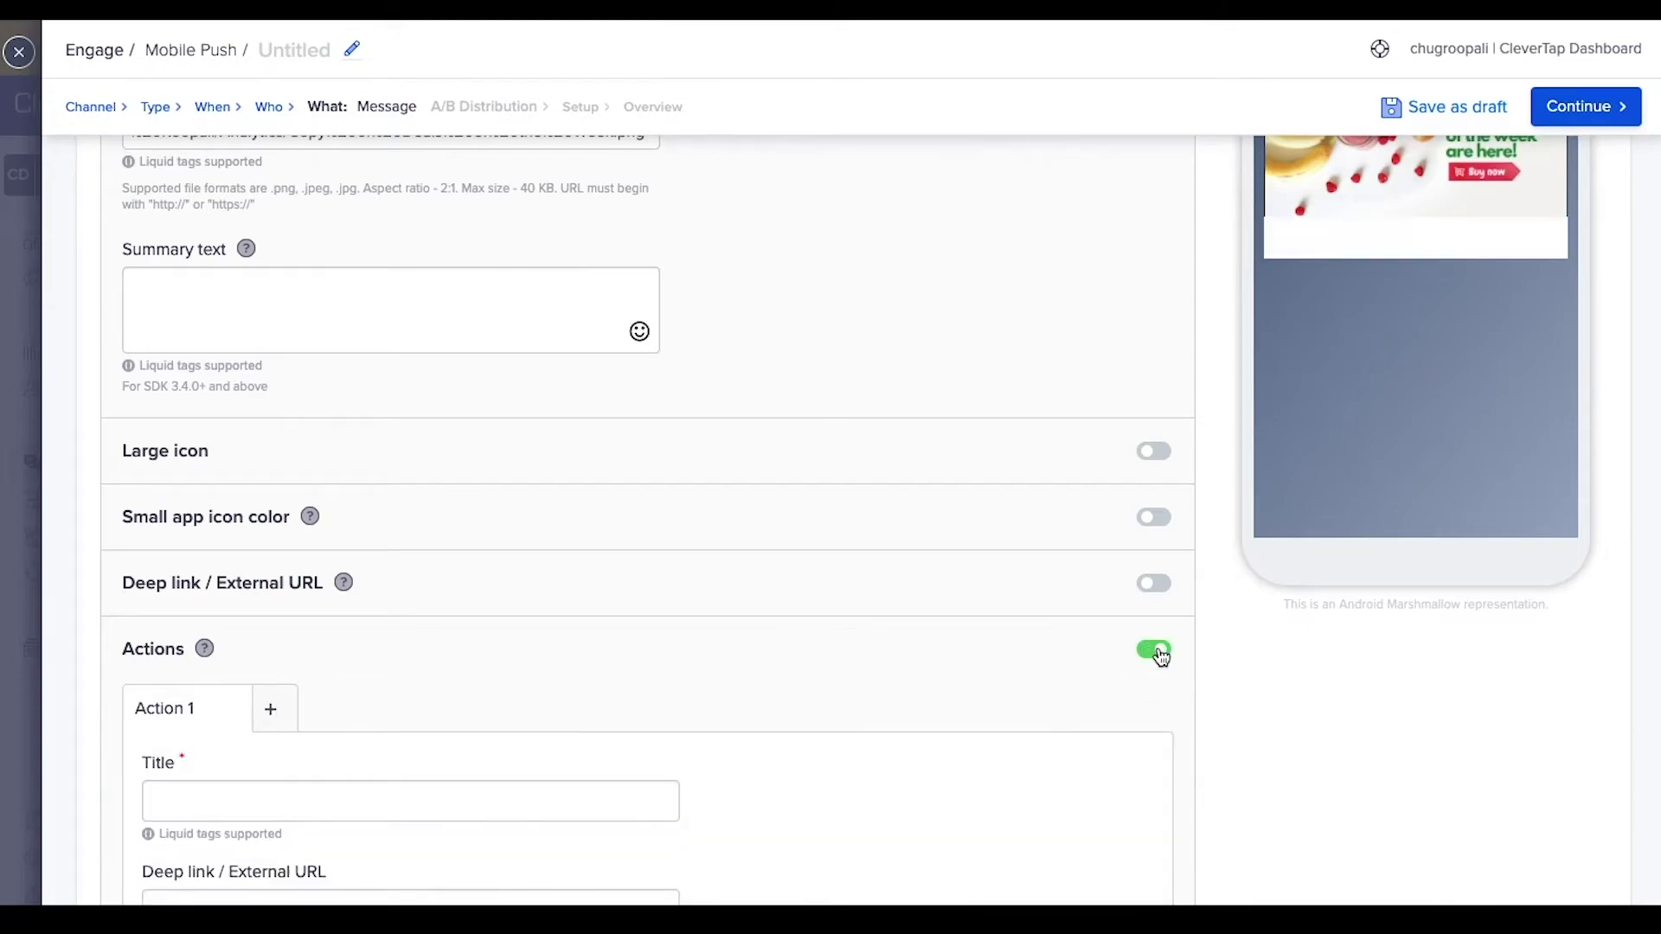
- Title Variant A's Android Action 1 'Shop Now', keeping it the only action button
{"action": "left_click", "coordinate": [338, 802]}
{"action": "type", "text": "Shop Now"}
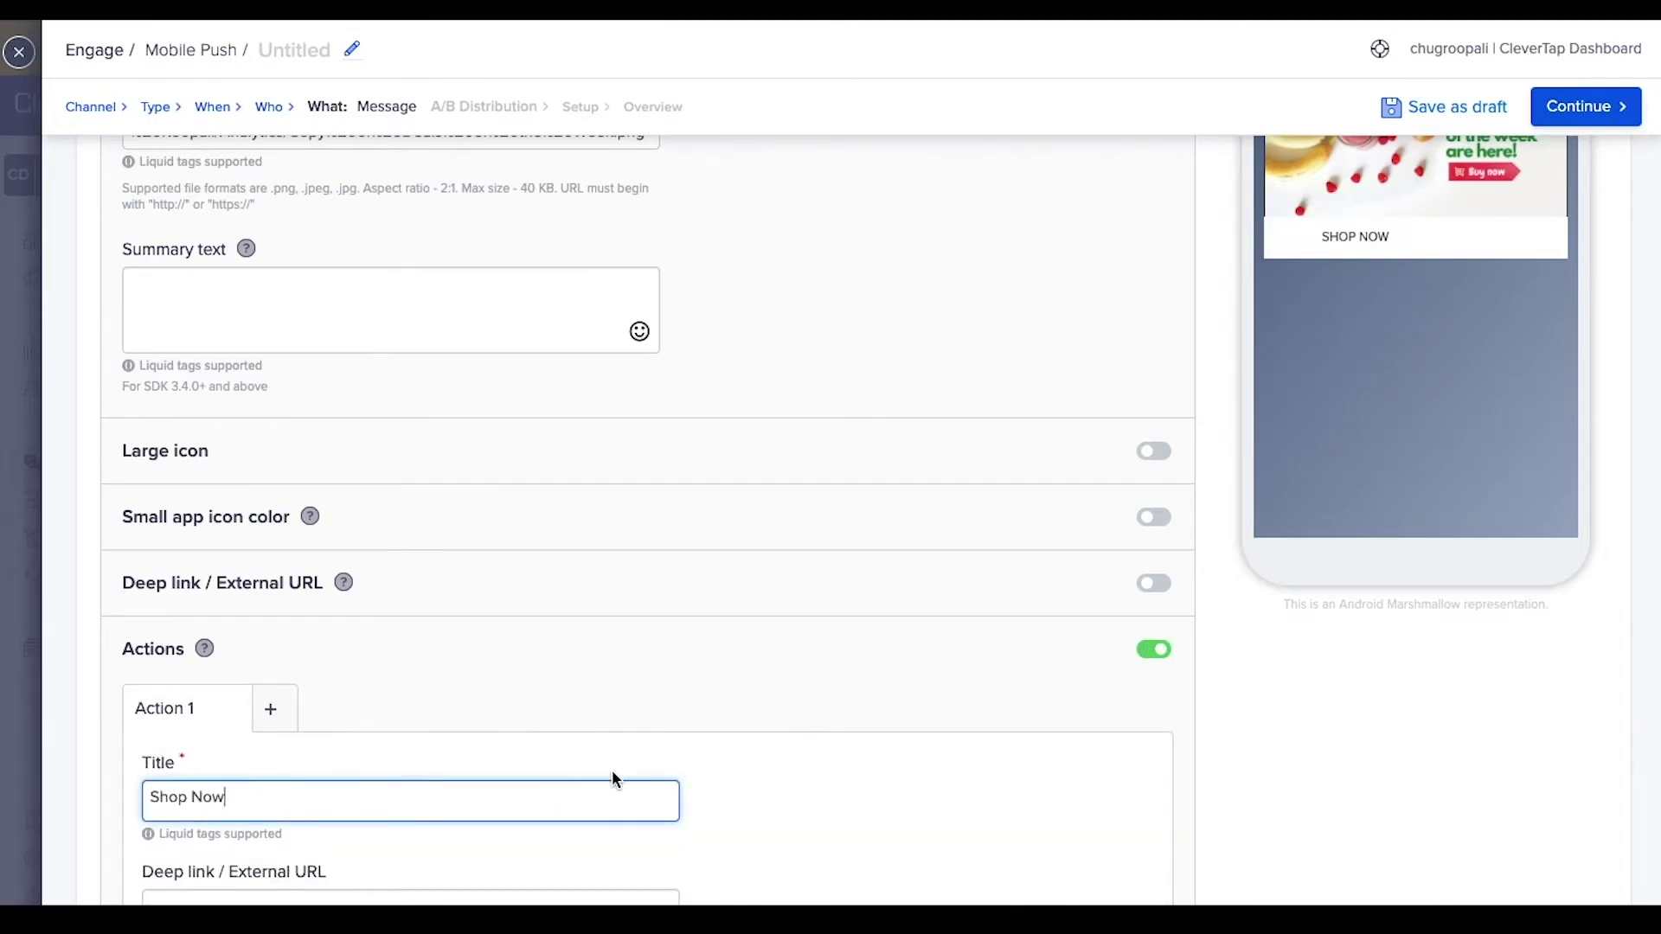
{"action": "scroll", "coordinate": [612, 774], "scroll_direction": "down", "scroll_amount": 2}
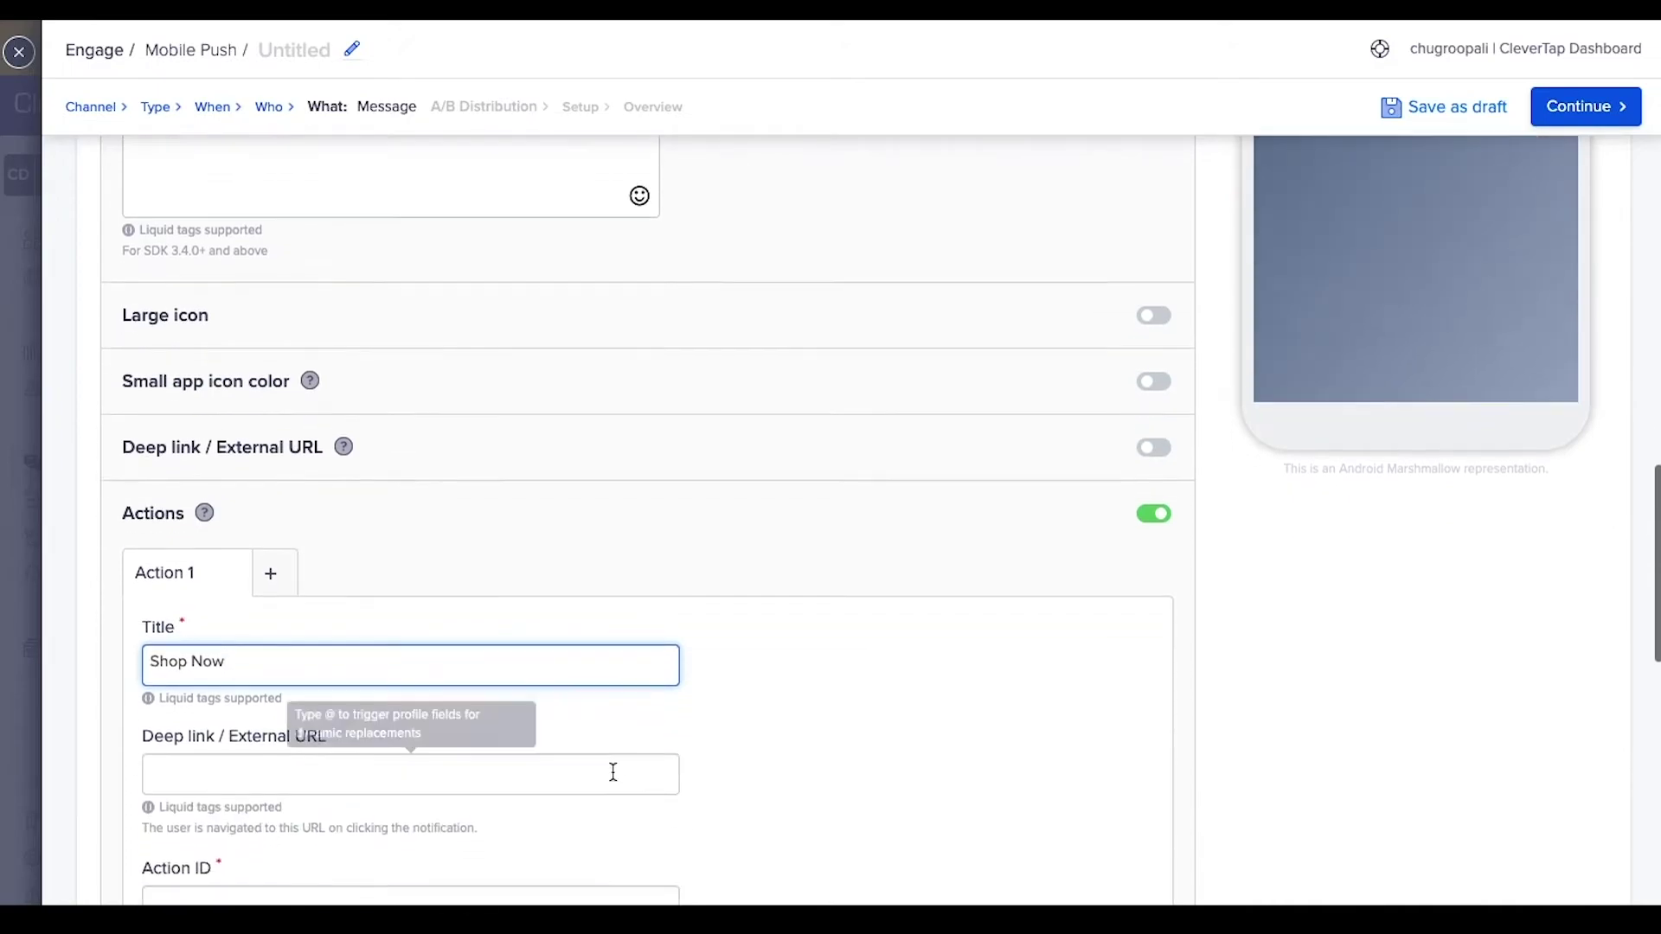
{"action": "left_click", "coordinate": [276, 537]}
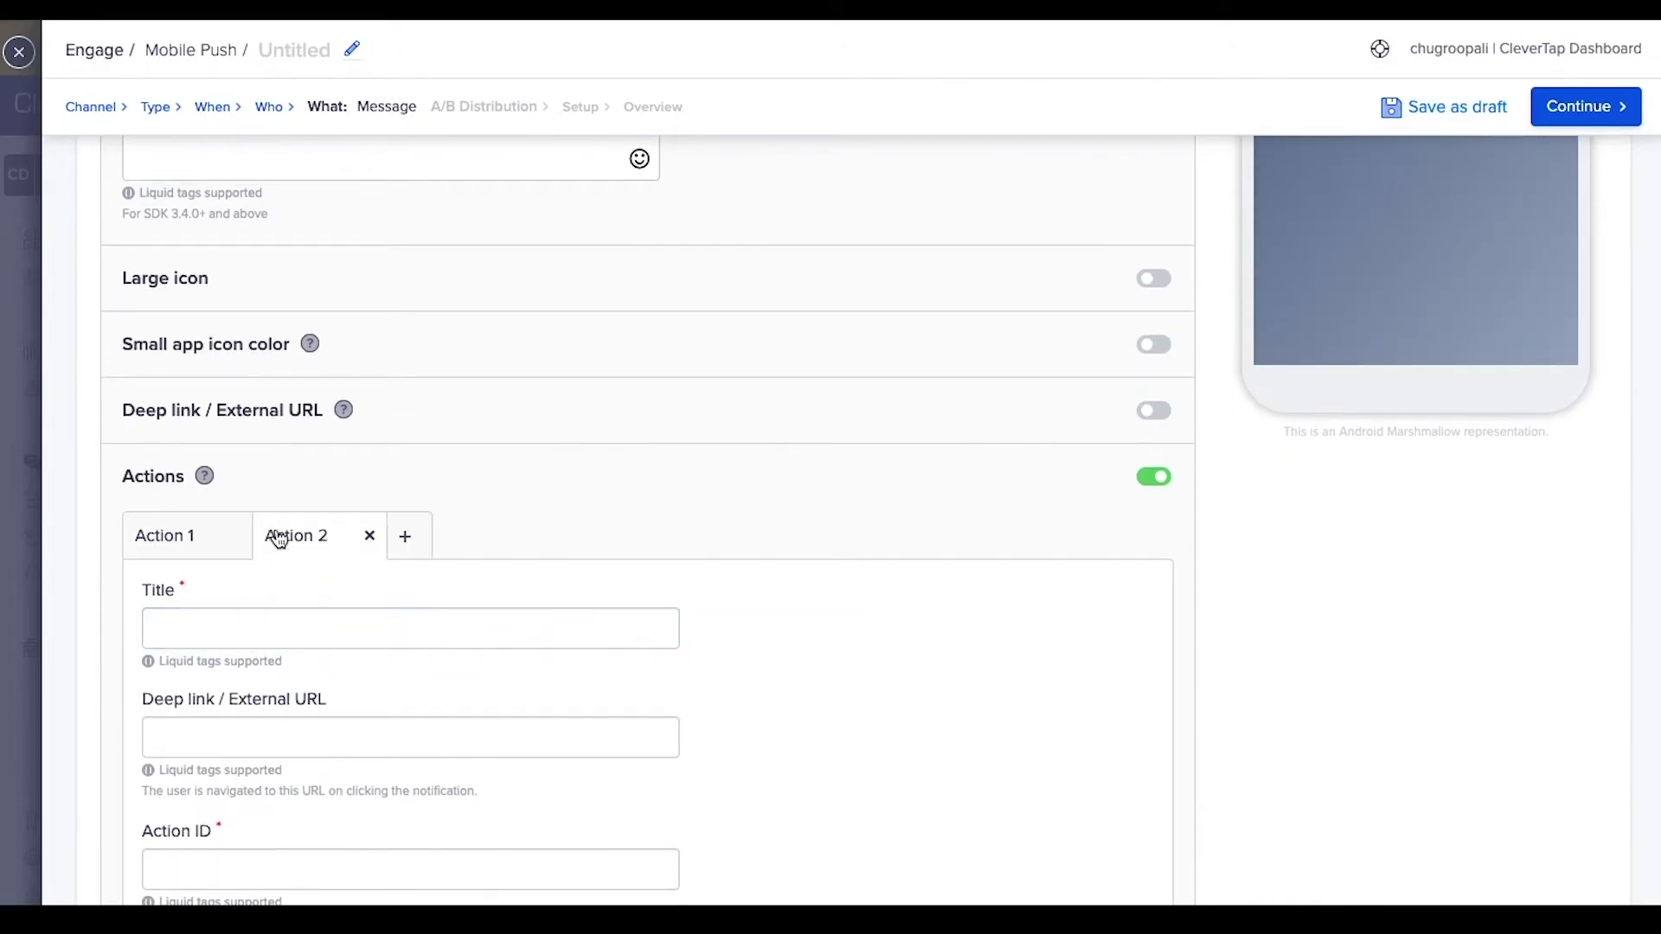
{"action": "left_click", "coordinate": [368, 538]}
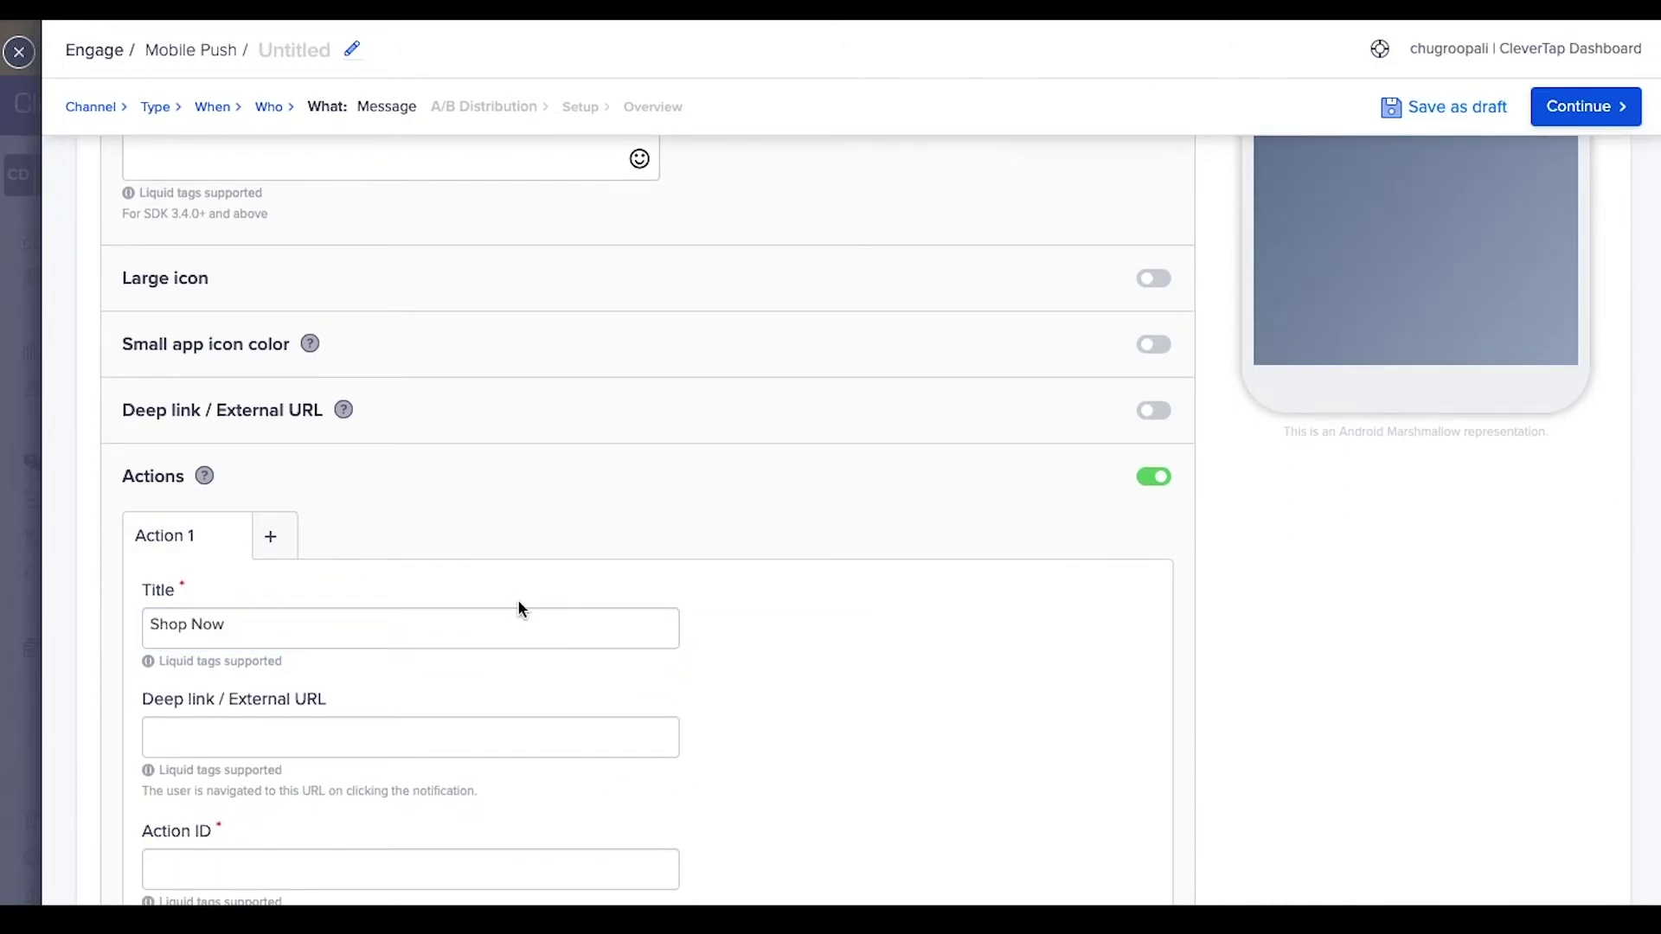
{"action": "scroll", "coordinate": [517, 598], "scroll_direction": "down", "scroll_amount": 1}
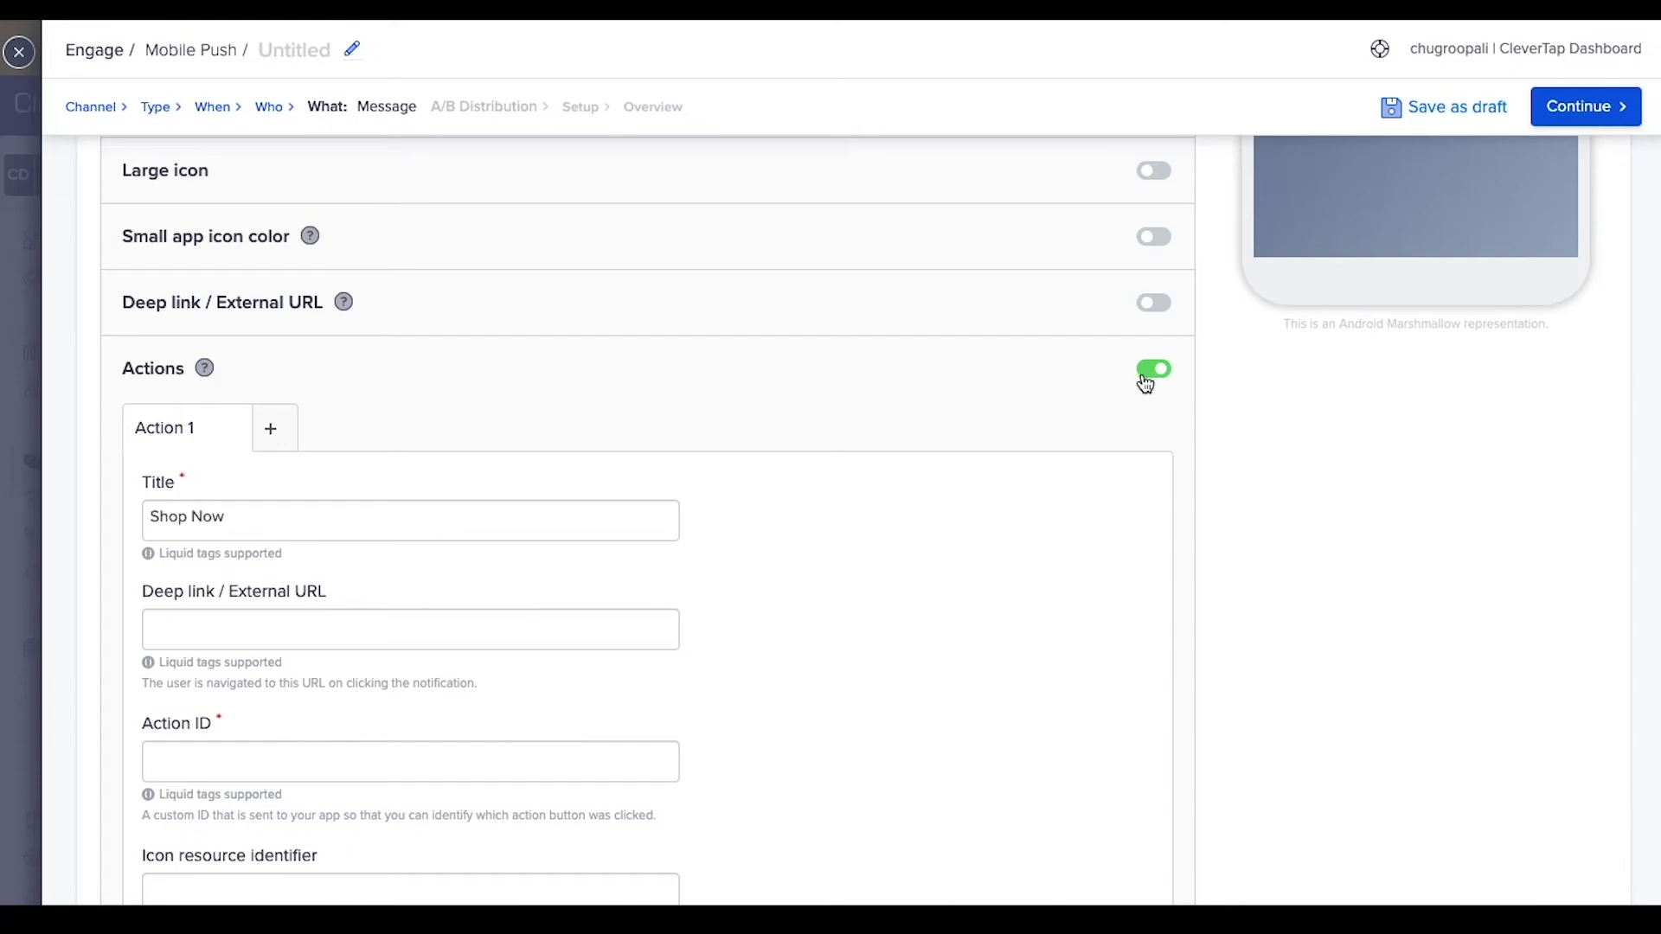
{"action": "scroll", "coordinate": [791, 683], "scroll_direction": "down", "scroll_amount": 1}
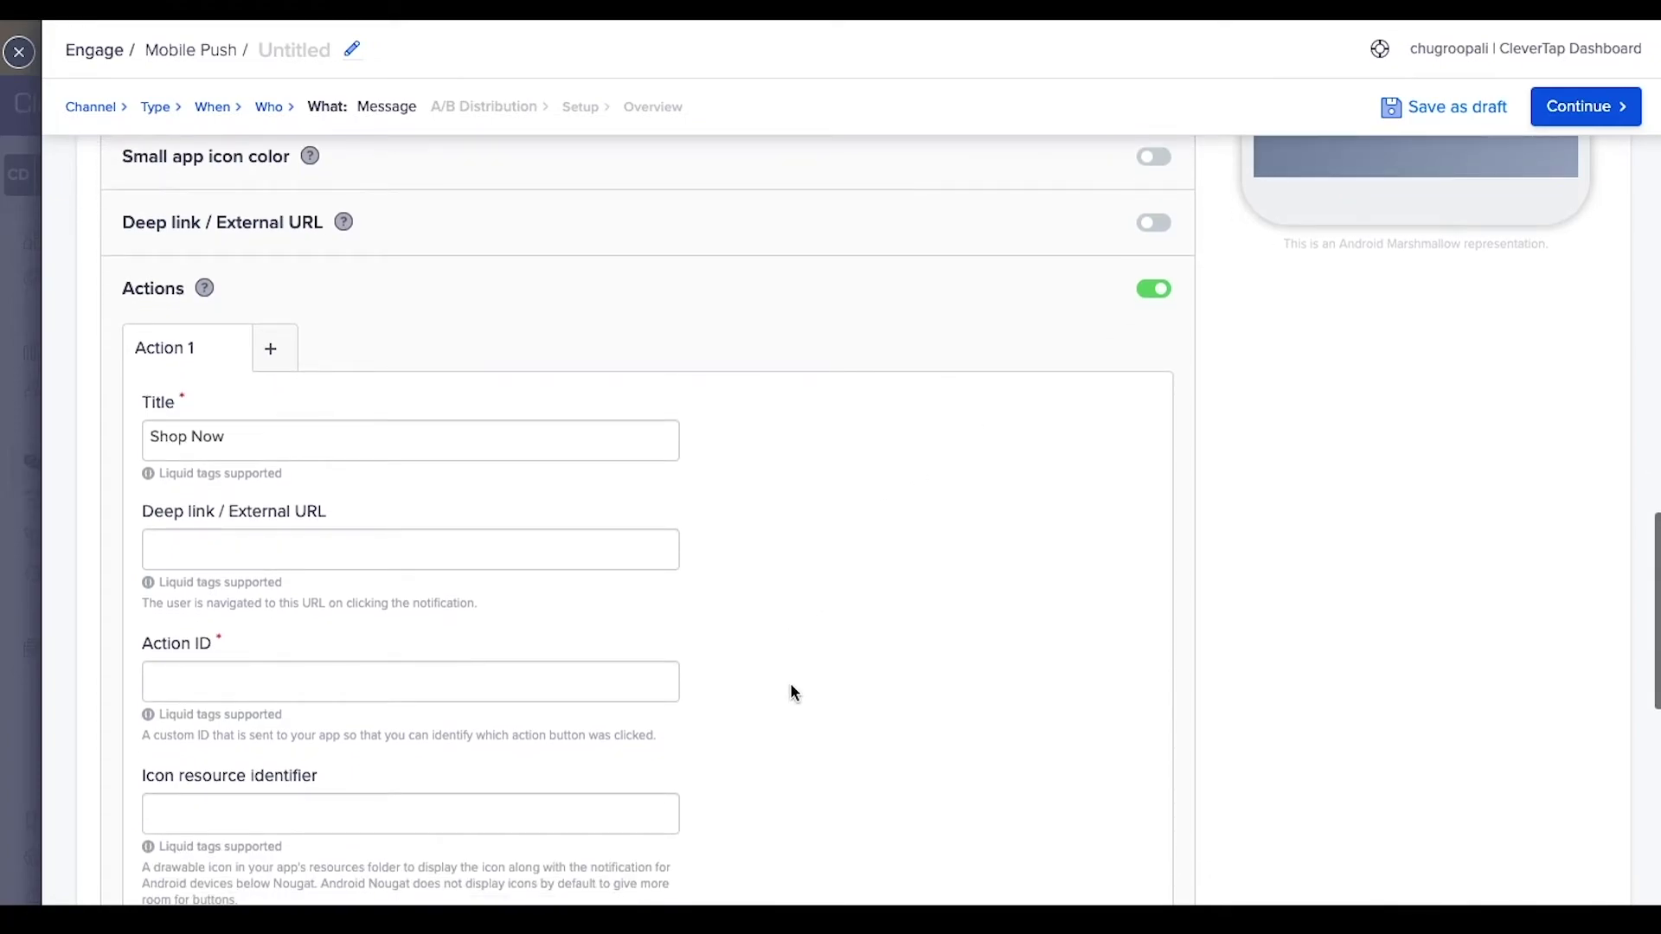
{"action": "left_click", "coordinate": [1151, 290]}
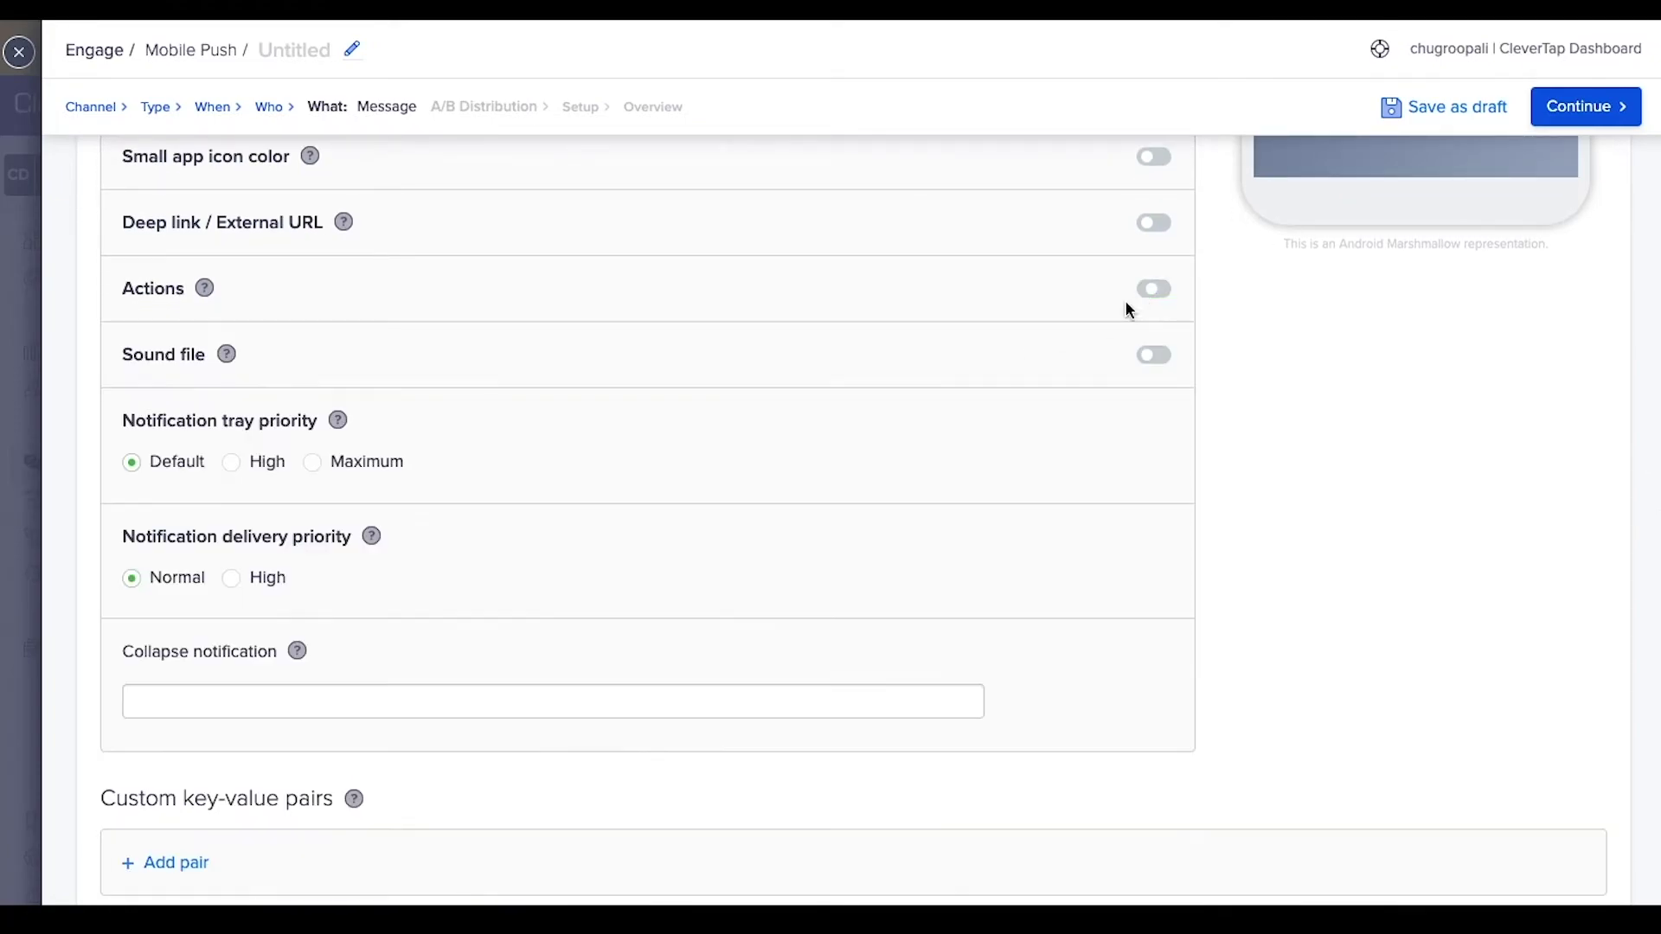
{"action": "scroll", "coordinate": [979, 543], "scroll_direction": "down", "scroll_amount": 1}
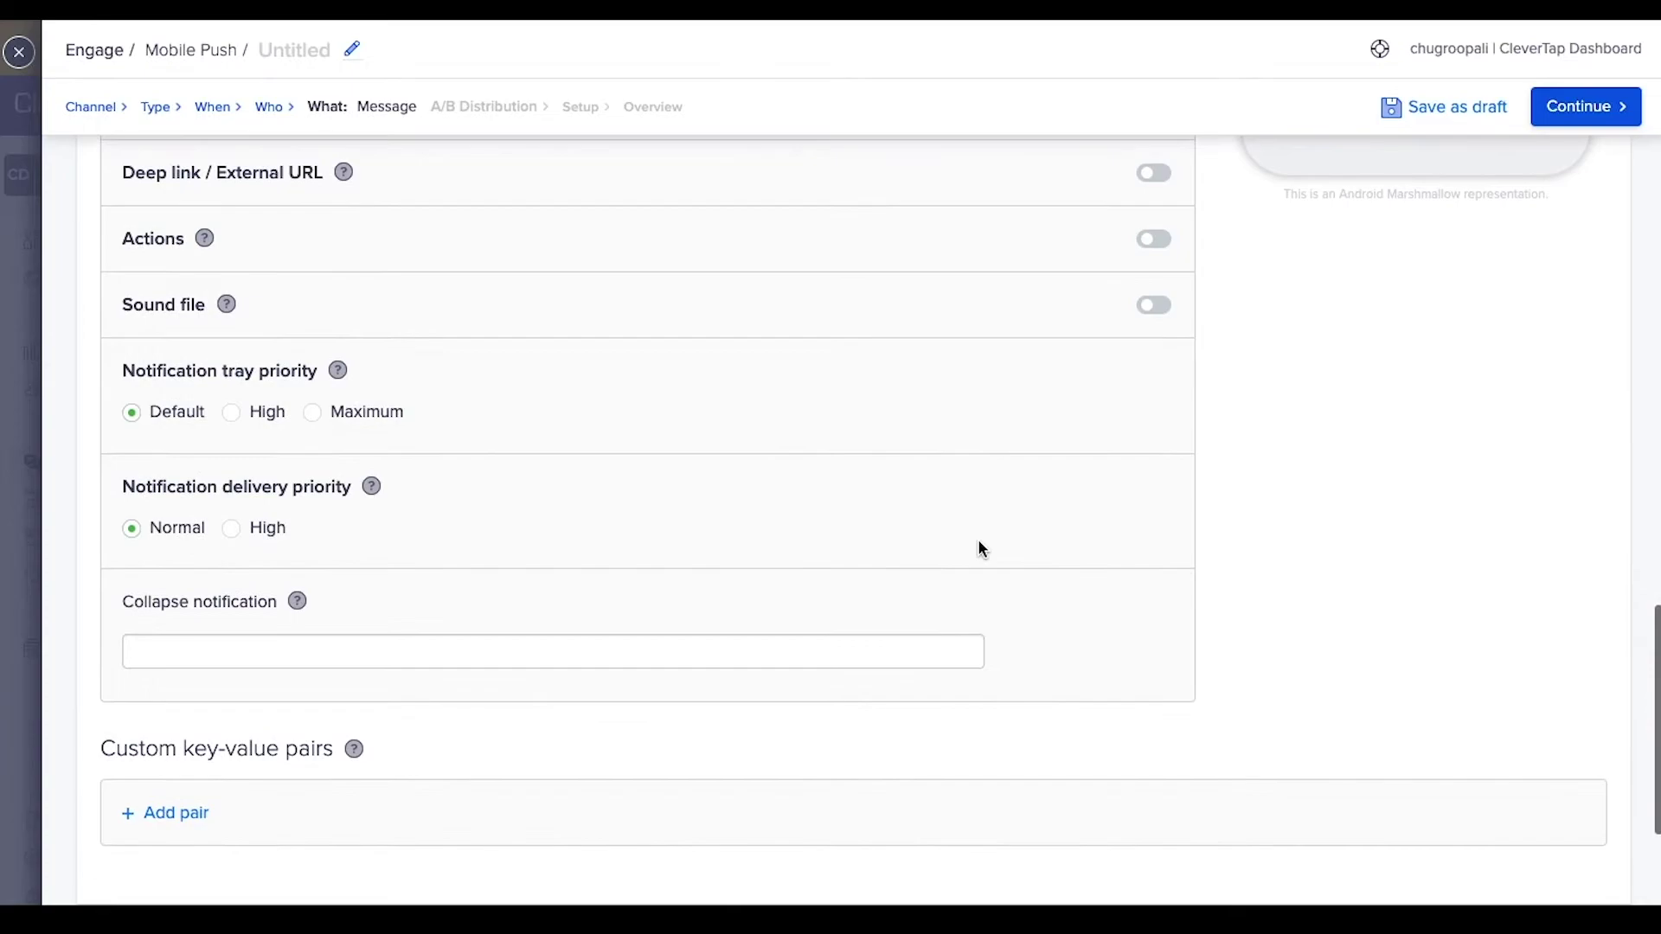
{"action": "left_click", "coordinate": [1157, 308]}
{"action": "left_click", "coordinate": [1148, 310]}
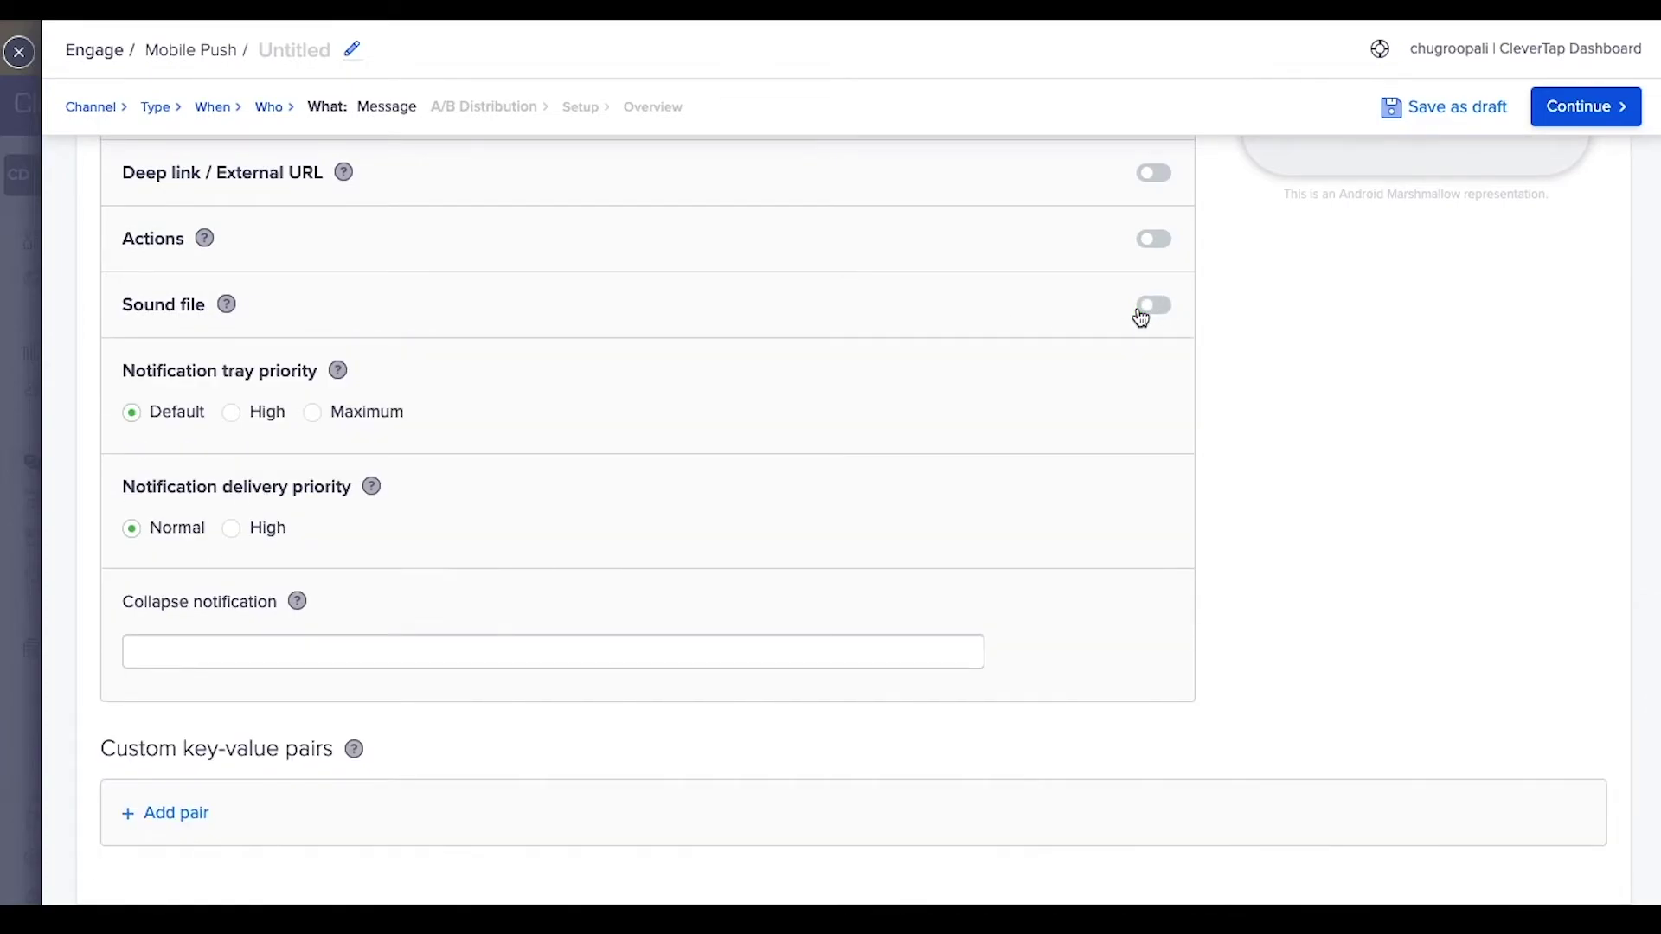
{"action": "scroll", "coordinate": [946, 495], "scroll_direction": "down", "scroll_amount": 1}
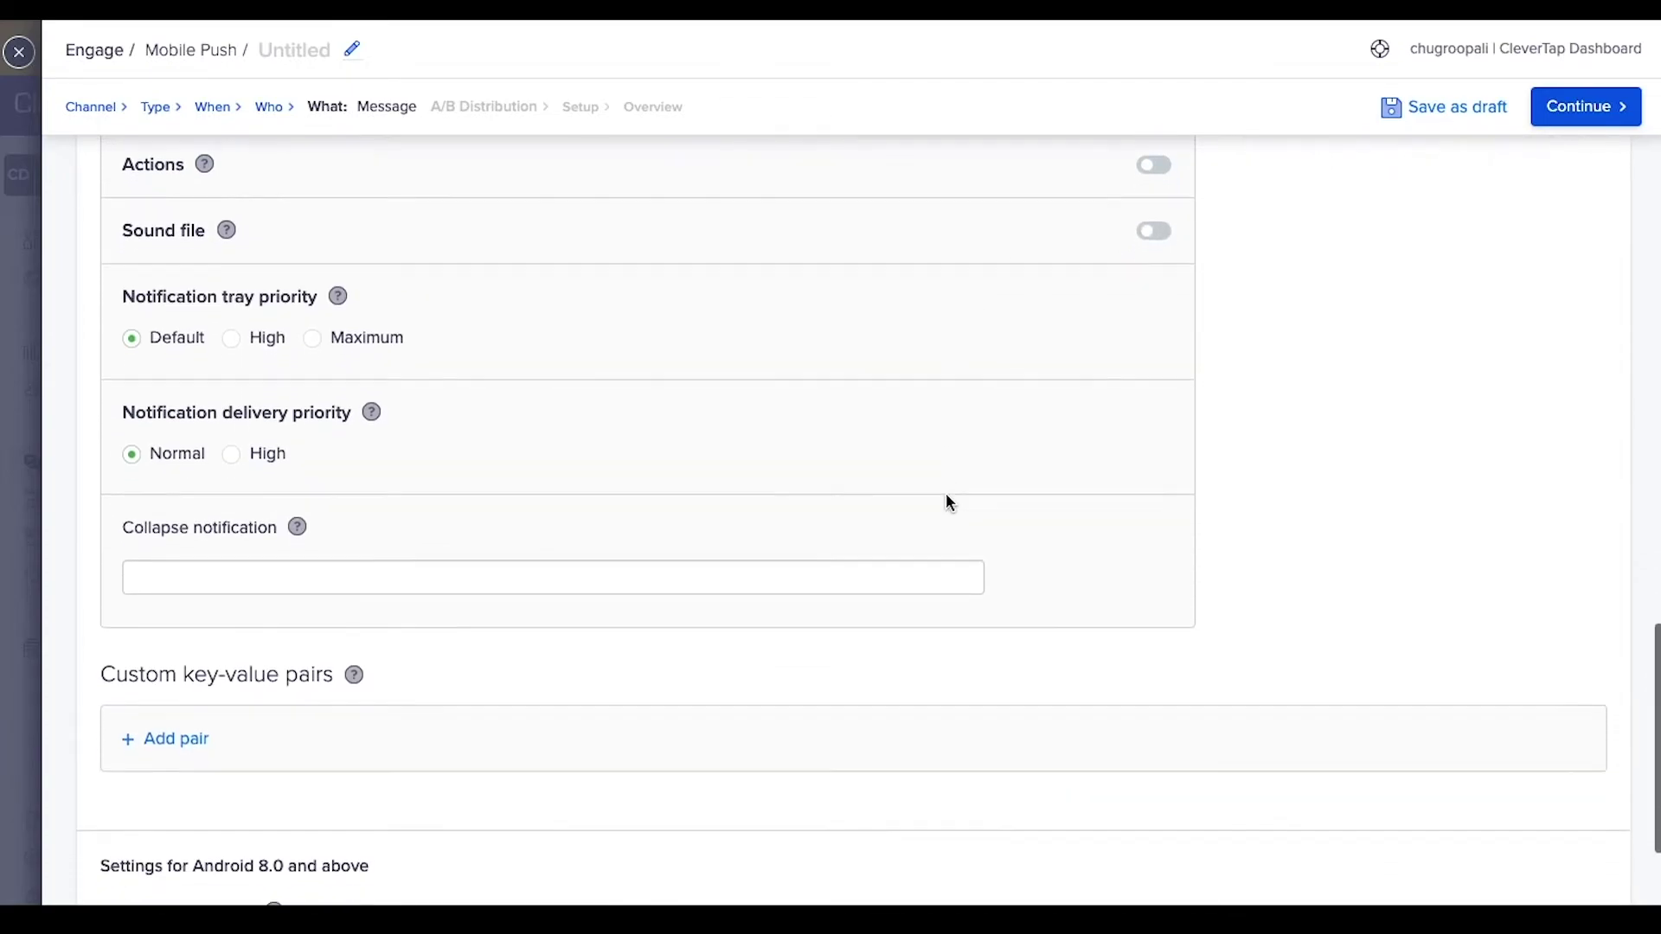
{"action": "scroll", "coordinate": [946, 499], "scroll_direction": "down", "scroll_amount": 1}
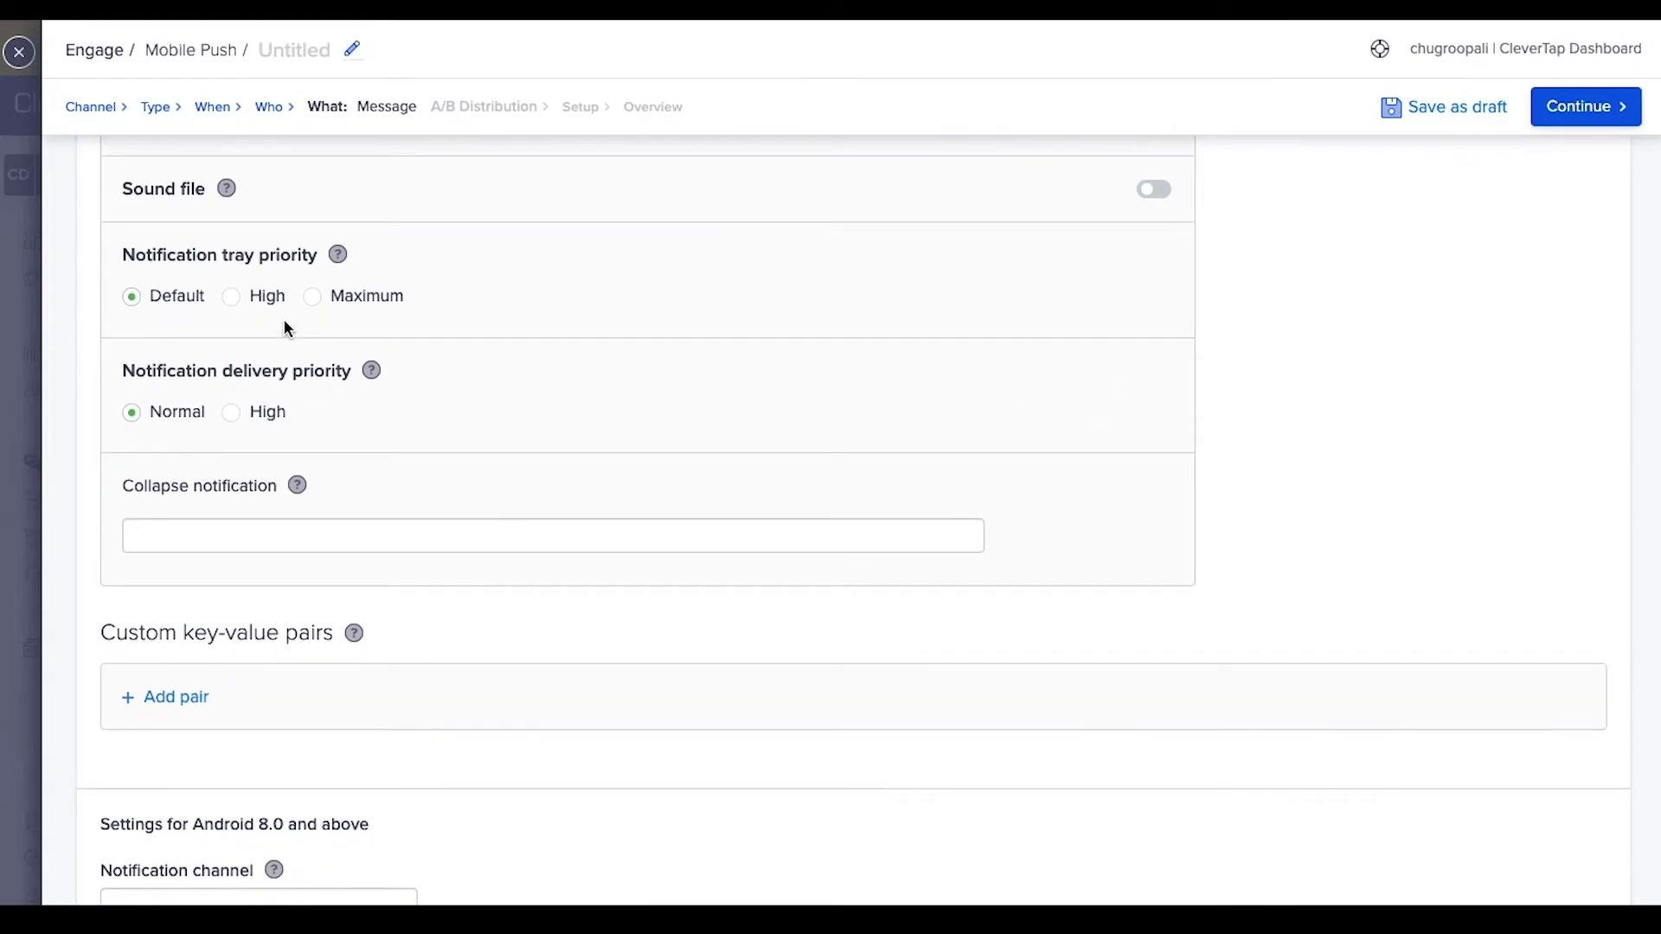
{"action": "mouse_move", "coordinate": [371, 370]}
{"action": "scroll", "coordinate": [377, 463], "scroll_direction": "down", "scroll_amount": 3}
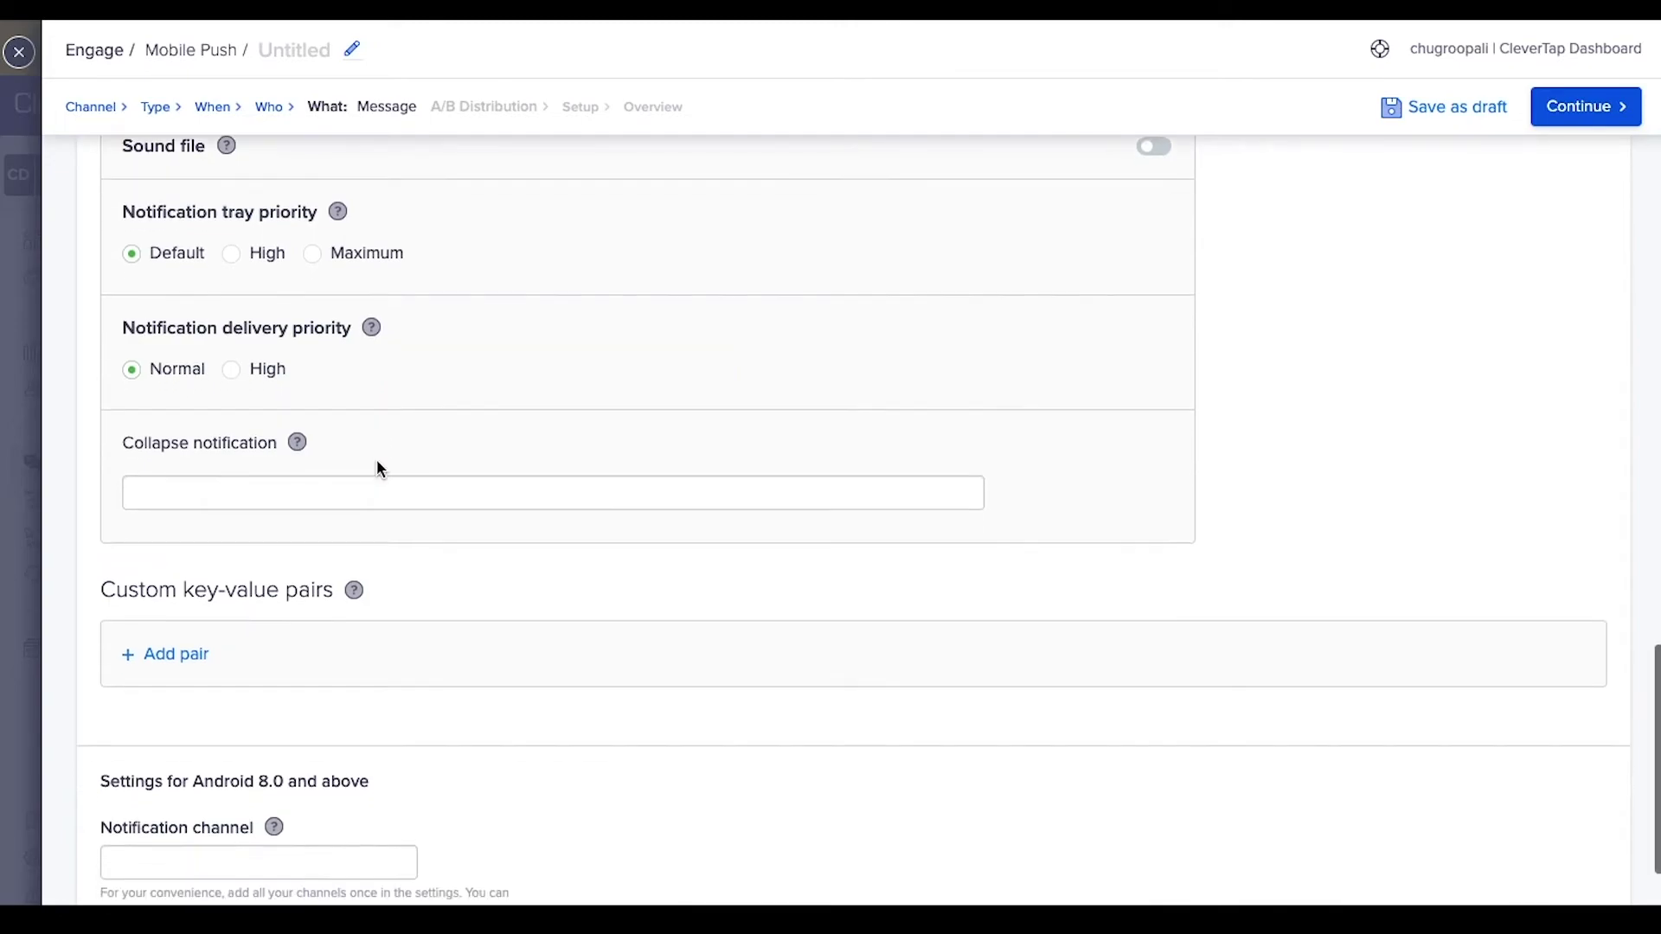
{"action": "scroll", "coordinate": [378, 468], "scroll_direction": "down", "scroll_amount": 2}
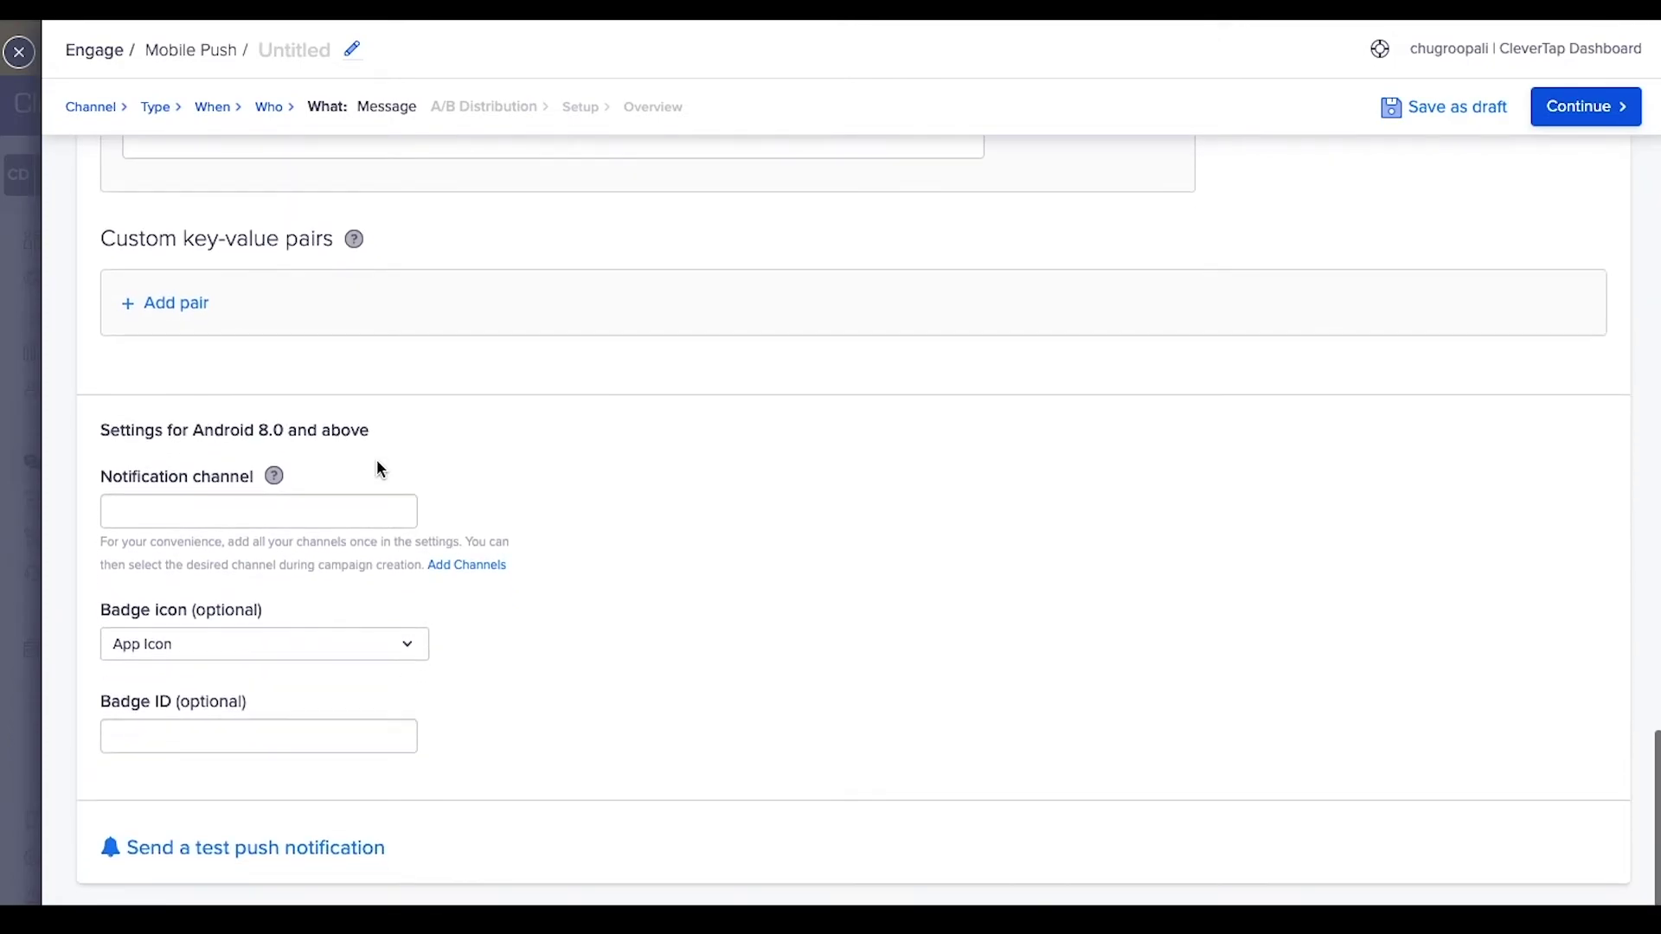
{"action": "left_click", "coordinate": [356, 508]}
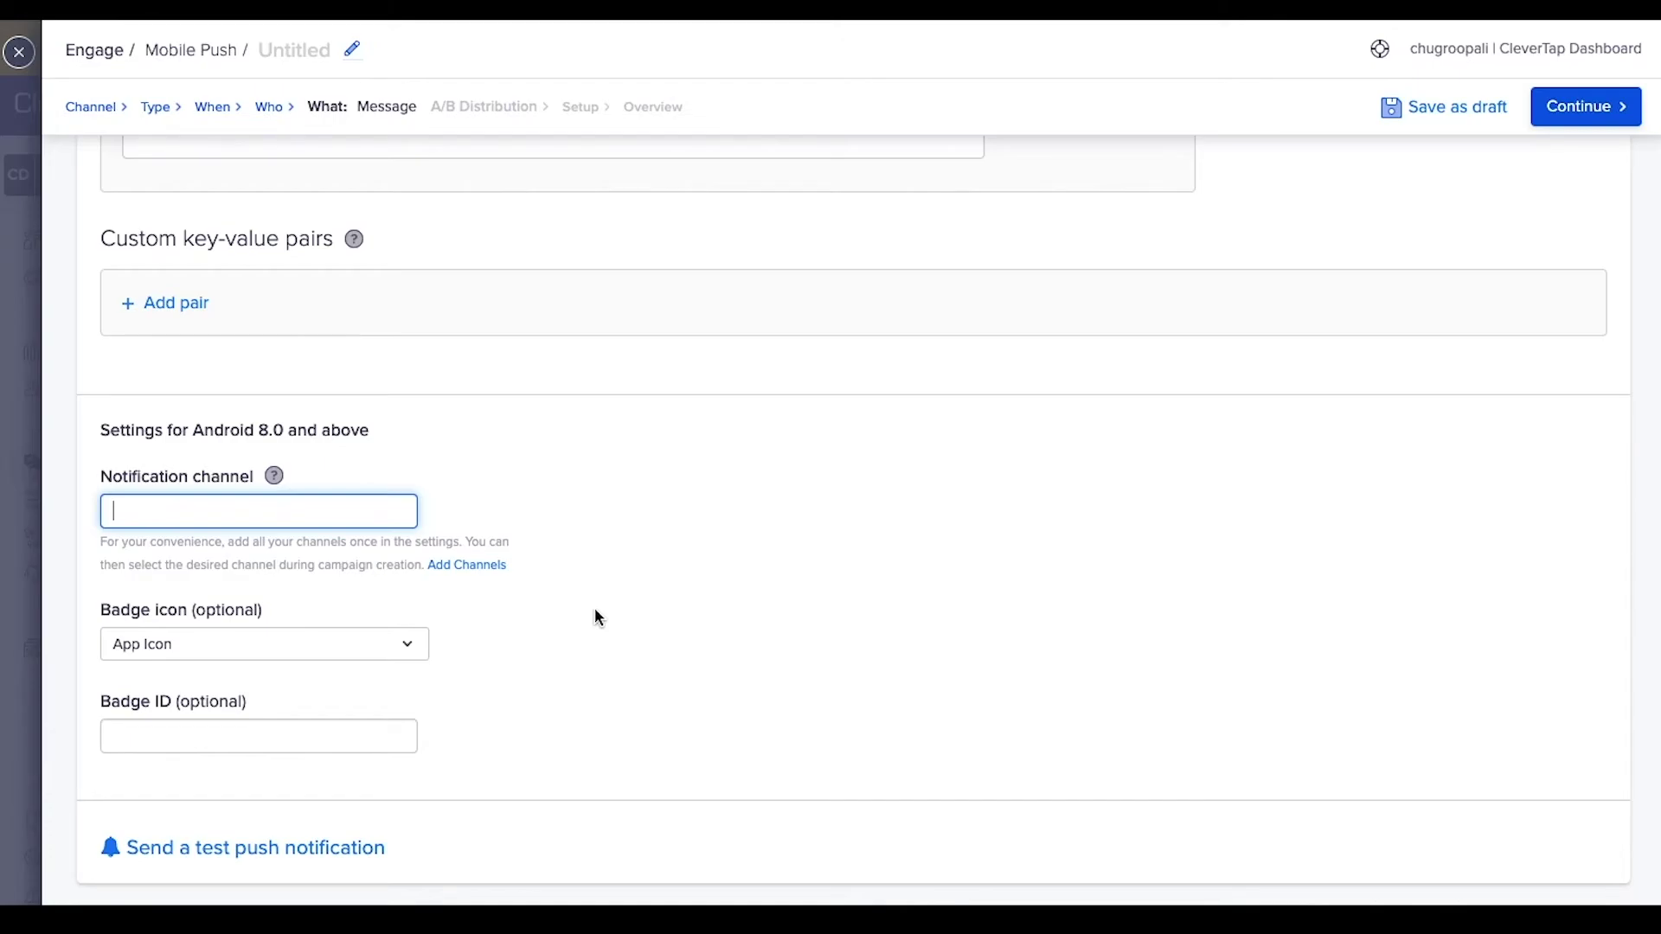
- Switch to Variant B and give its push the title 'Weekly Specials!'
{"action": "scroll", "coordinate": [596, 613], "scroll_direction": "up", "scroll_amount": 10}
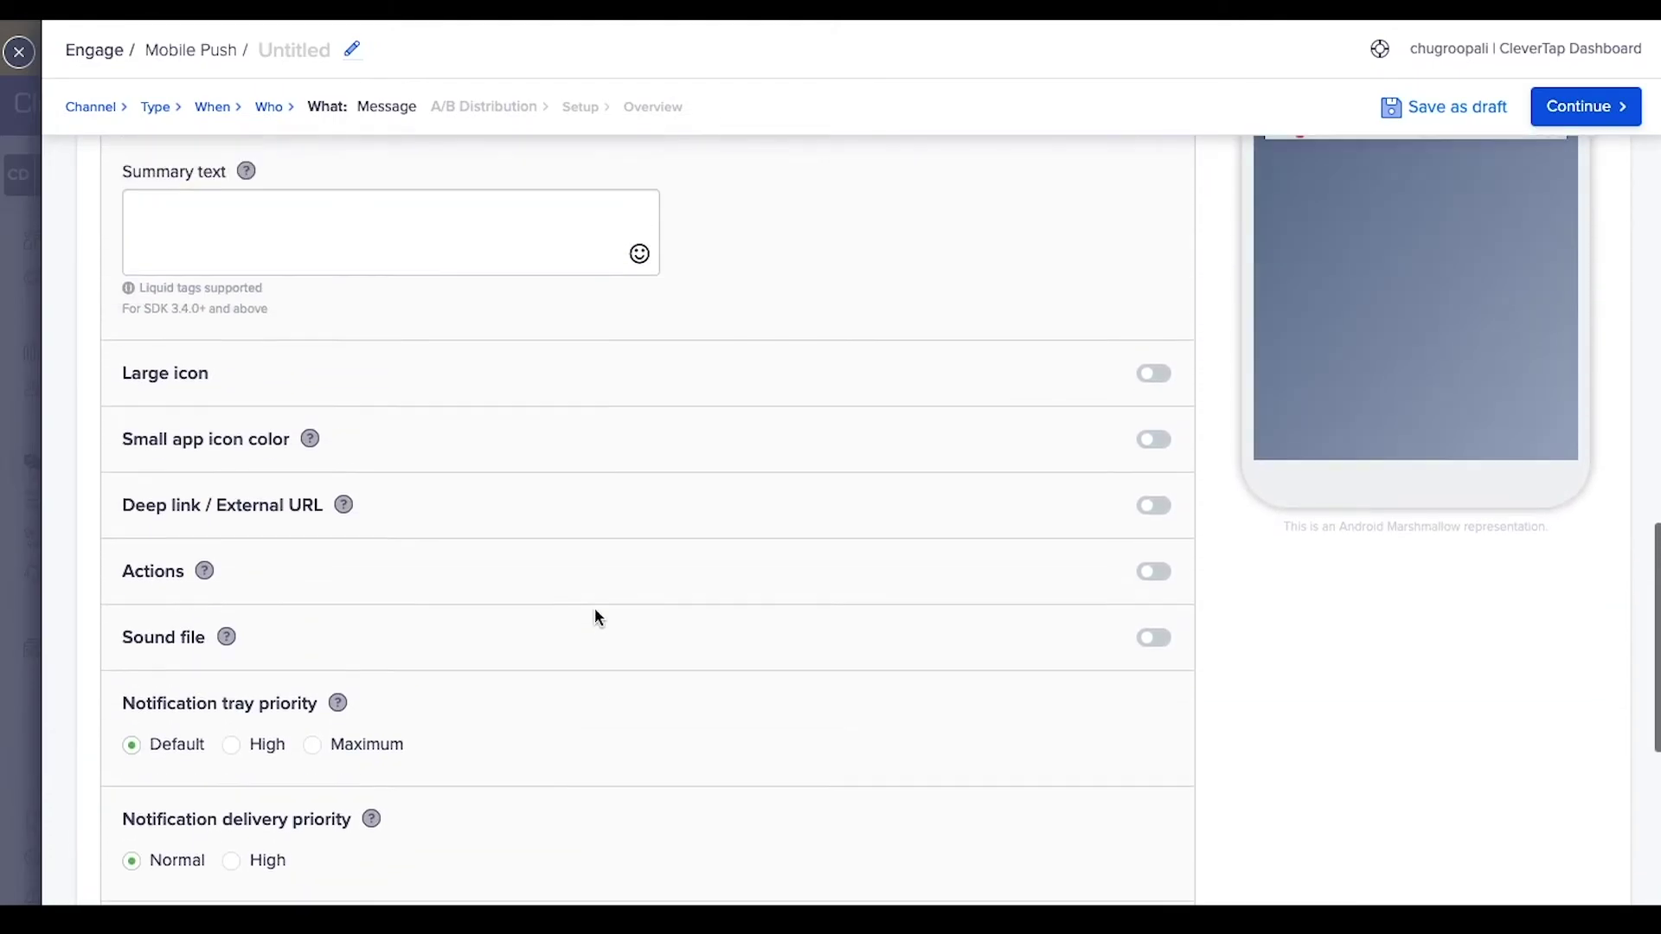
{"action": "scroll", "coordinate": [595, 614], "scroll_direction": "up", "scroll_amount": 20}
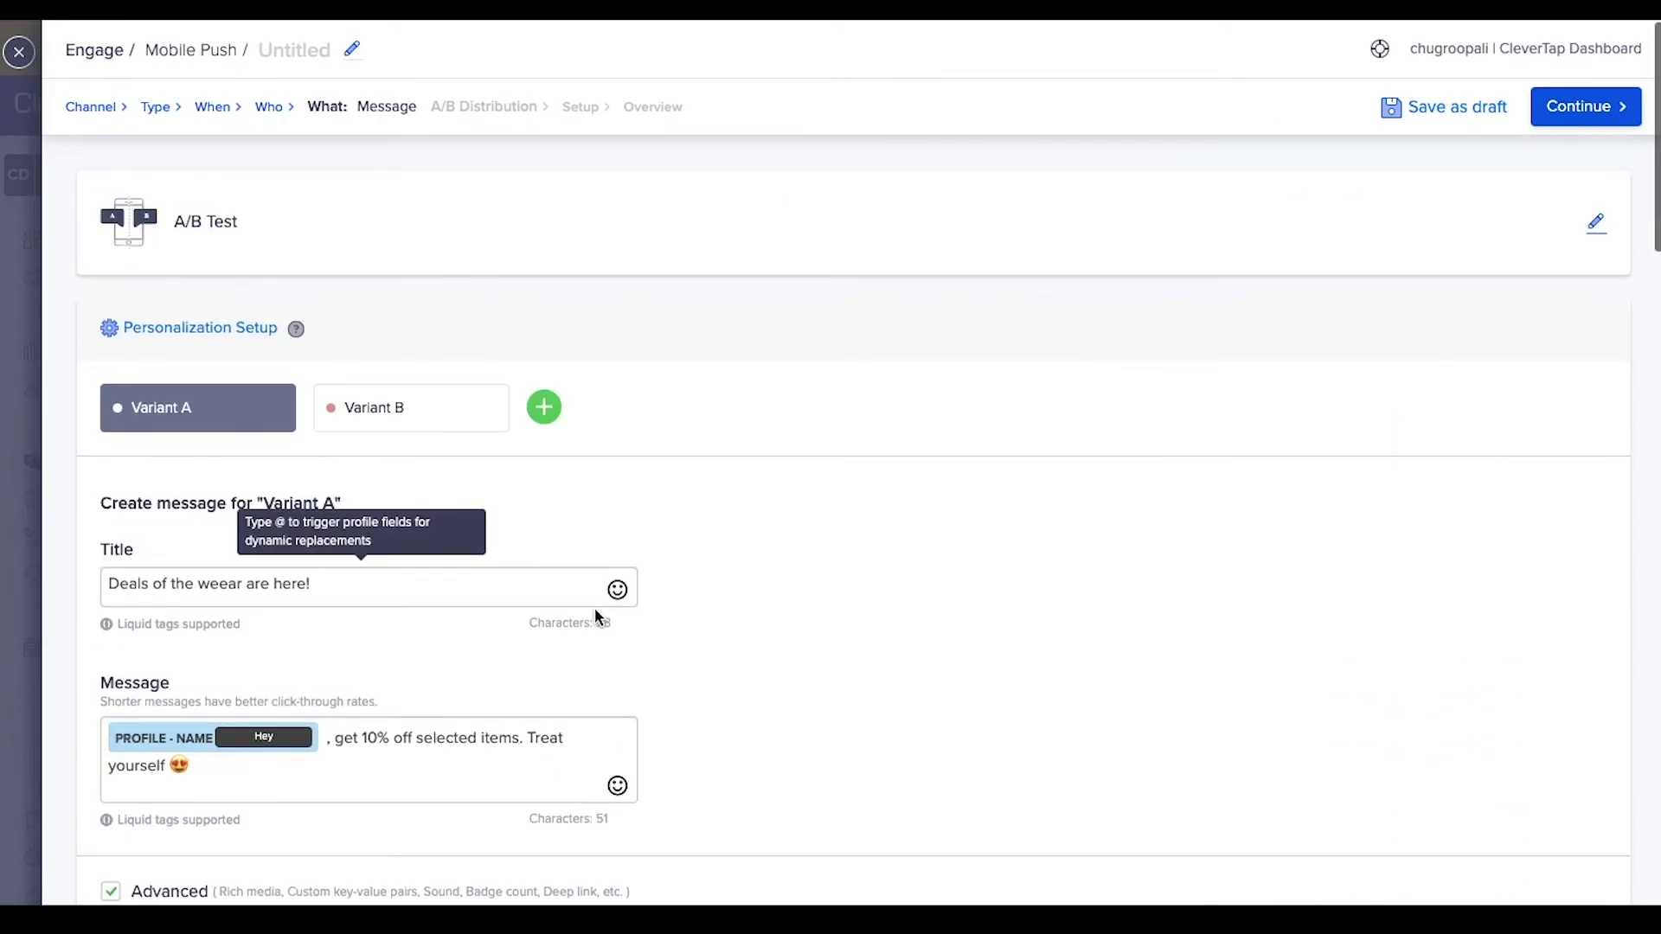
{"action": "left_click", "coordinate": [423, 421]}
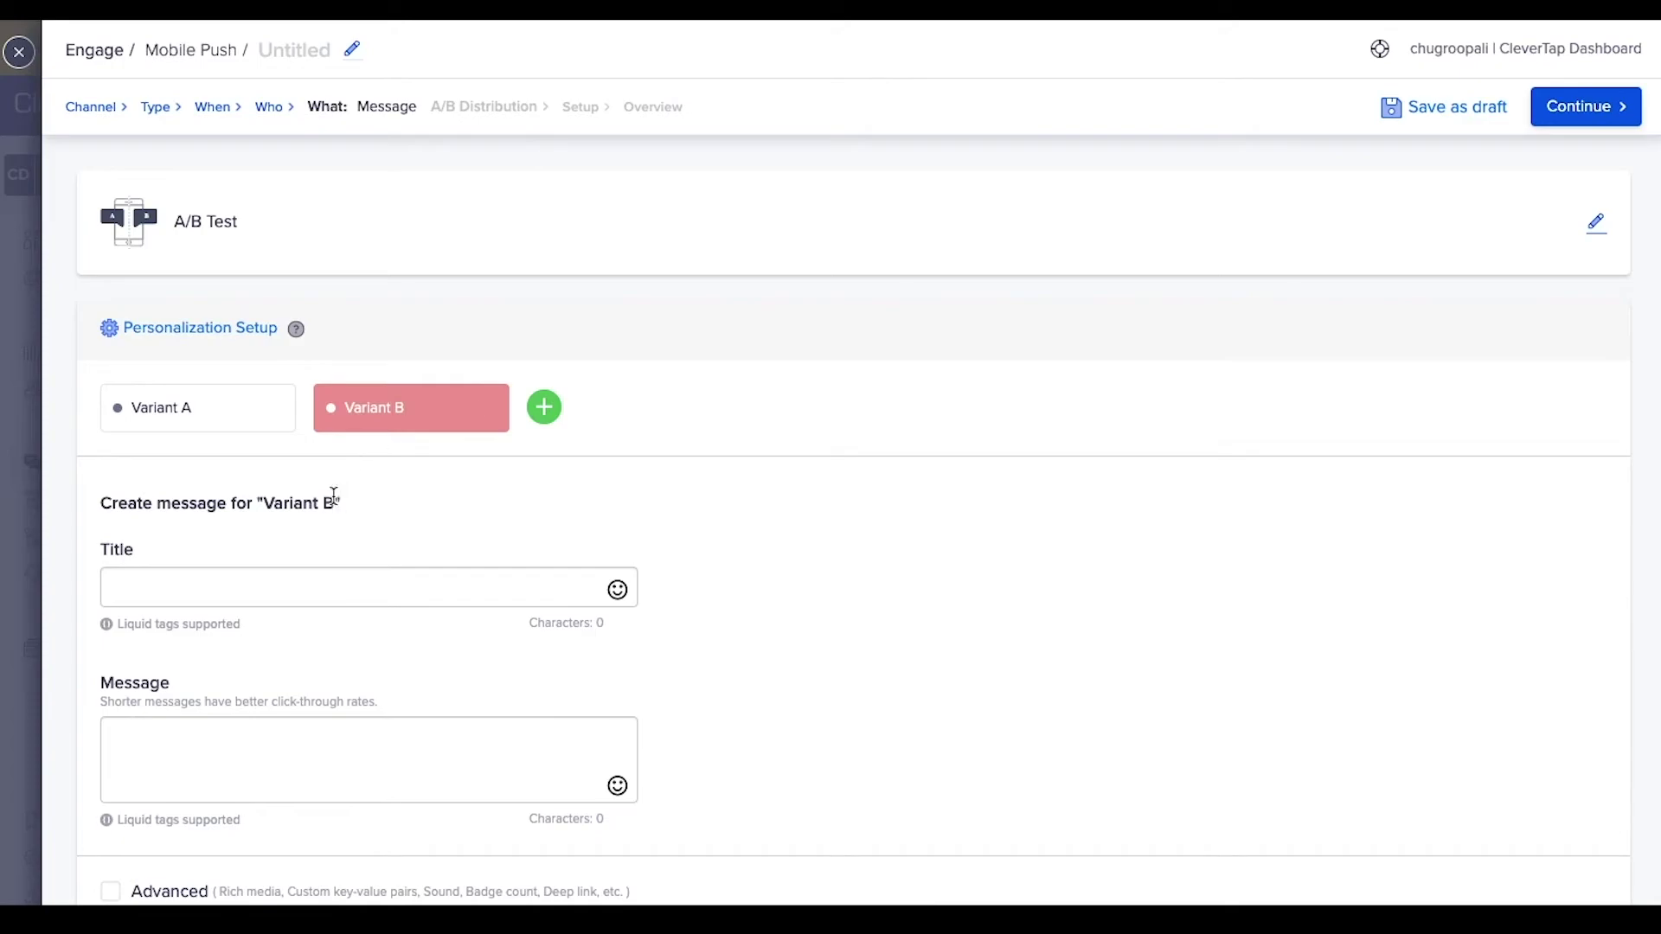
{"action": "left_click", "coordinate": [271, 591]}
{"action": "type", "text": "Weekly Specials"}
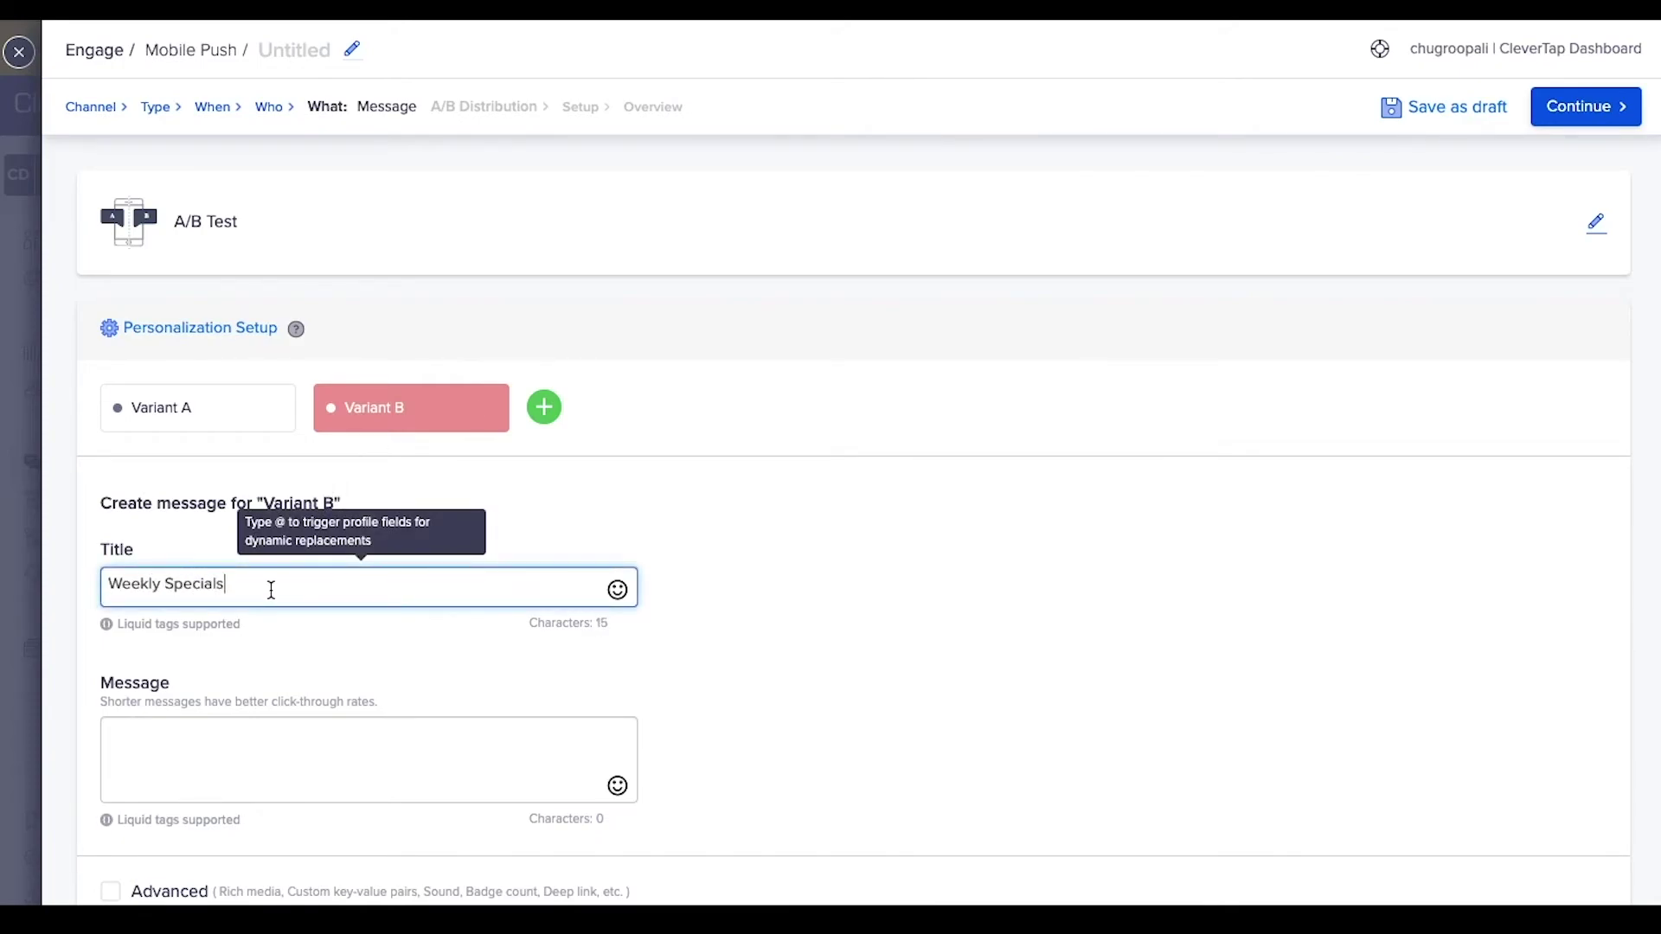
{"action": "type", "text": "!"}
- Write the name-personalised 10% off message ending 'Treat yourself' with a heart-eyes emoji
{"action": "left_click", "coordinate": [178, 741]}
{"action": "type", "text": "@Hey"}
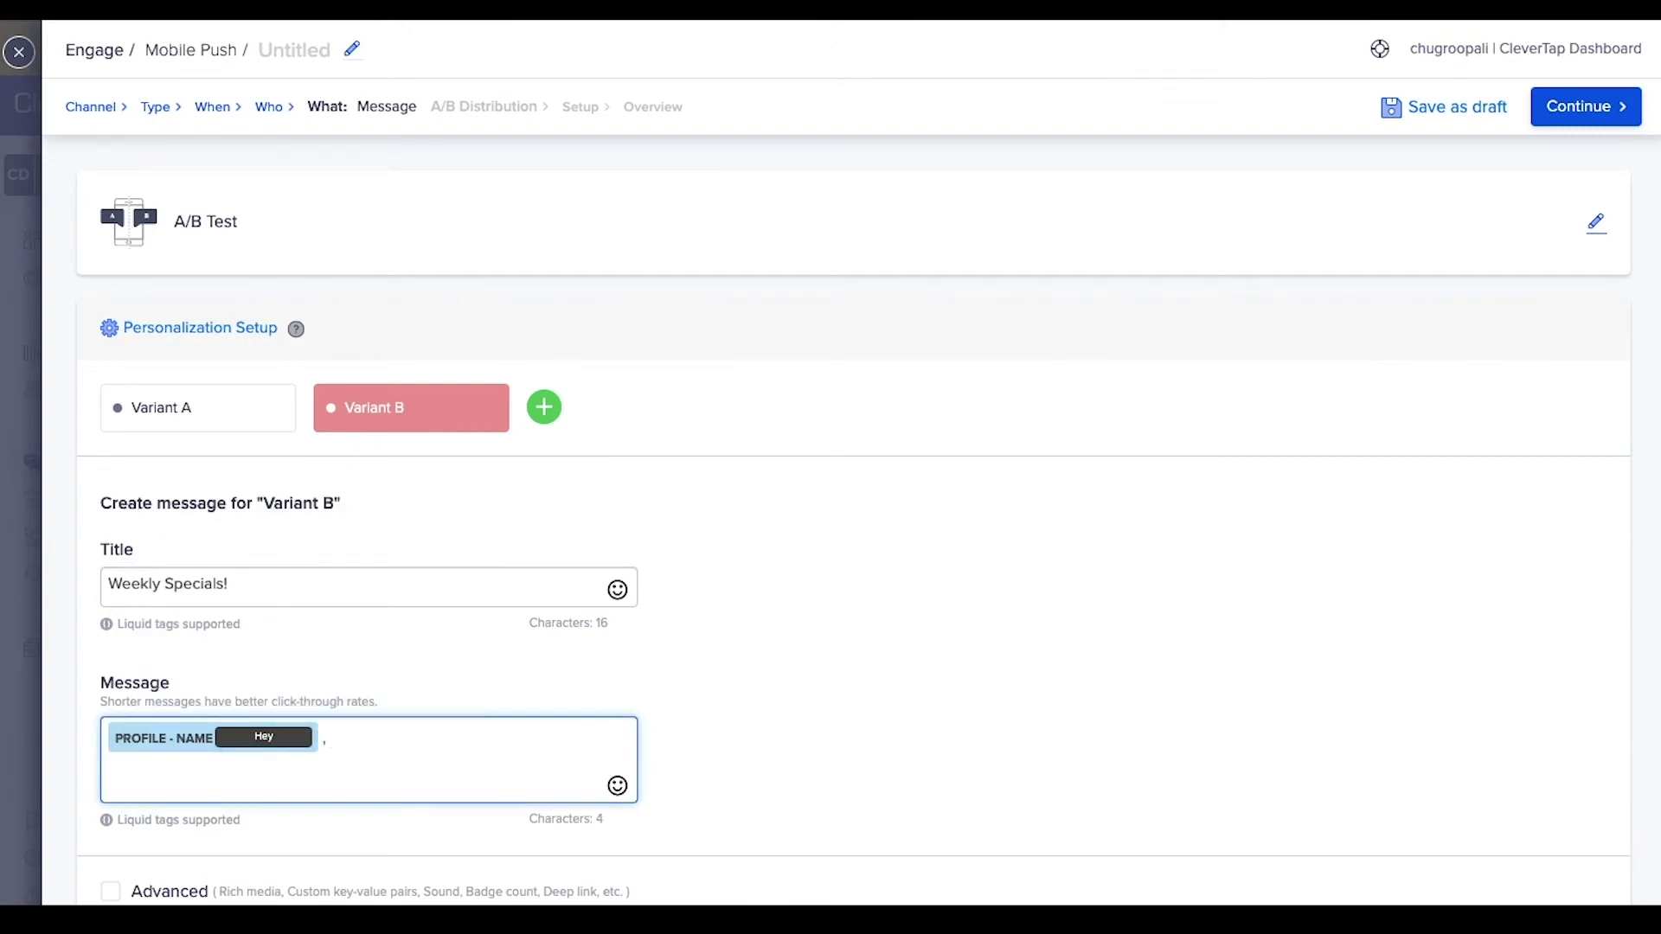
{"action": "type", "text": " get 10% selected items. T"}
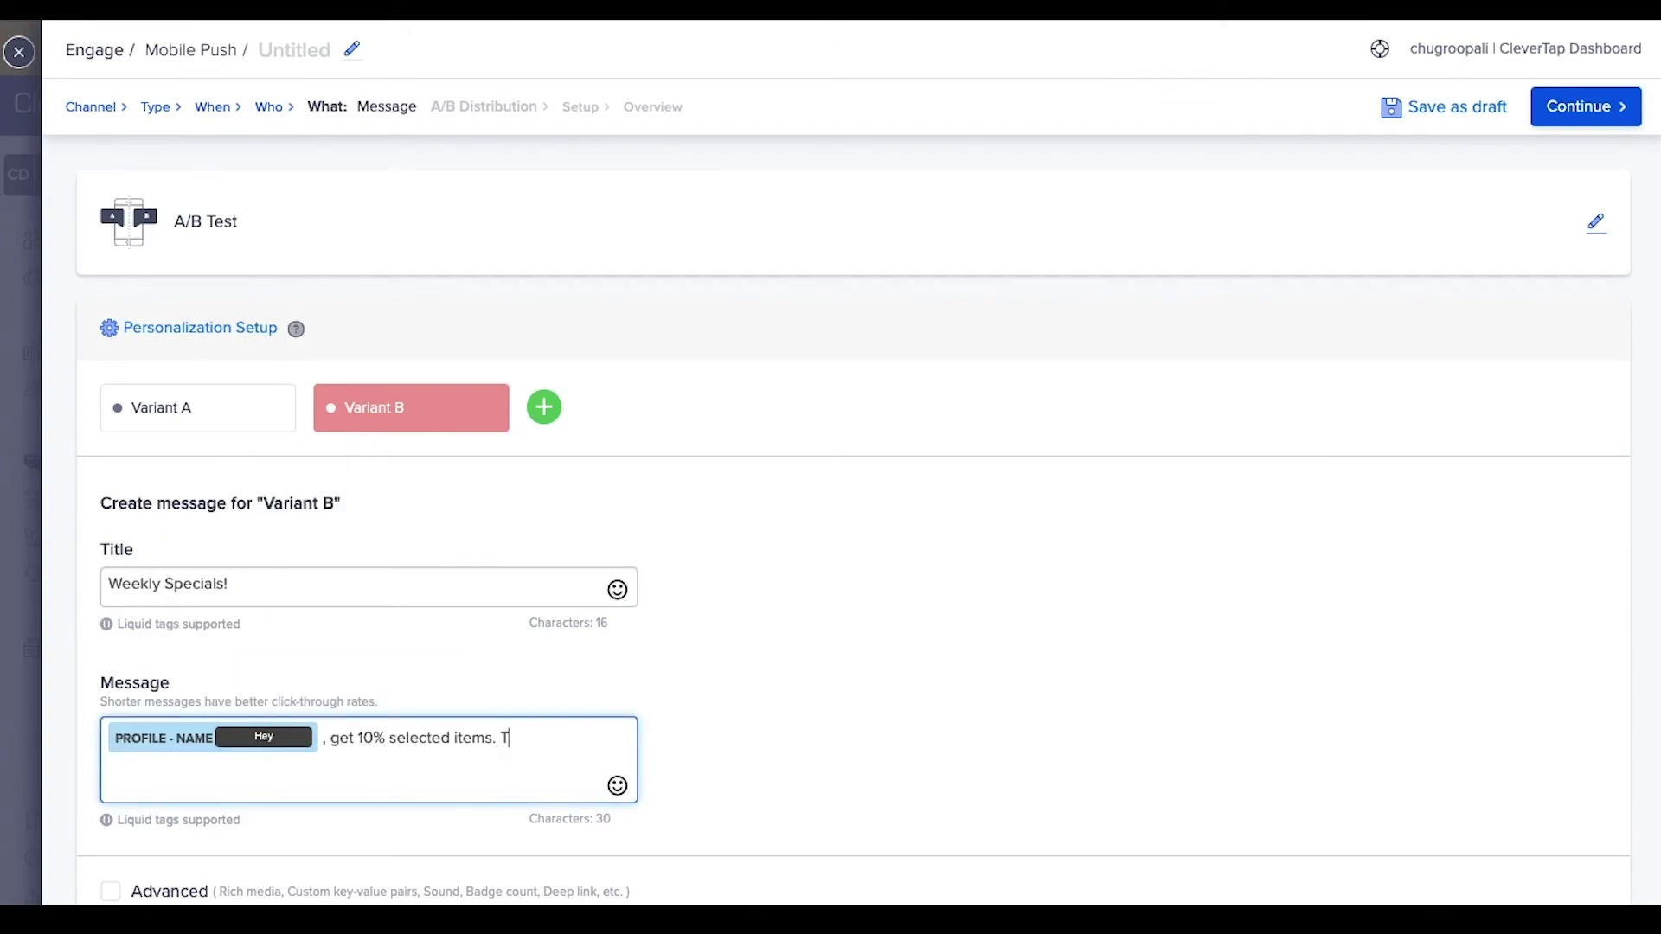
{"action": "type", "text": "reat yourself"}
{"action": "left_click", "coordinate": [617, 785]}
{"action": "left_click", "coordinate": [659, 876]}
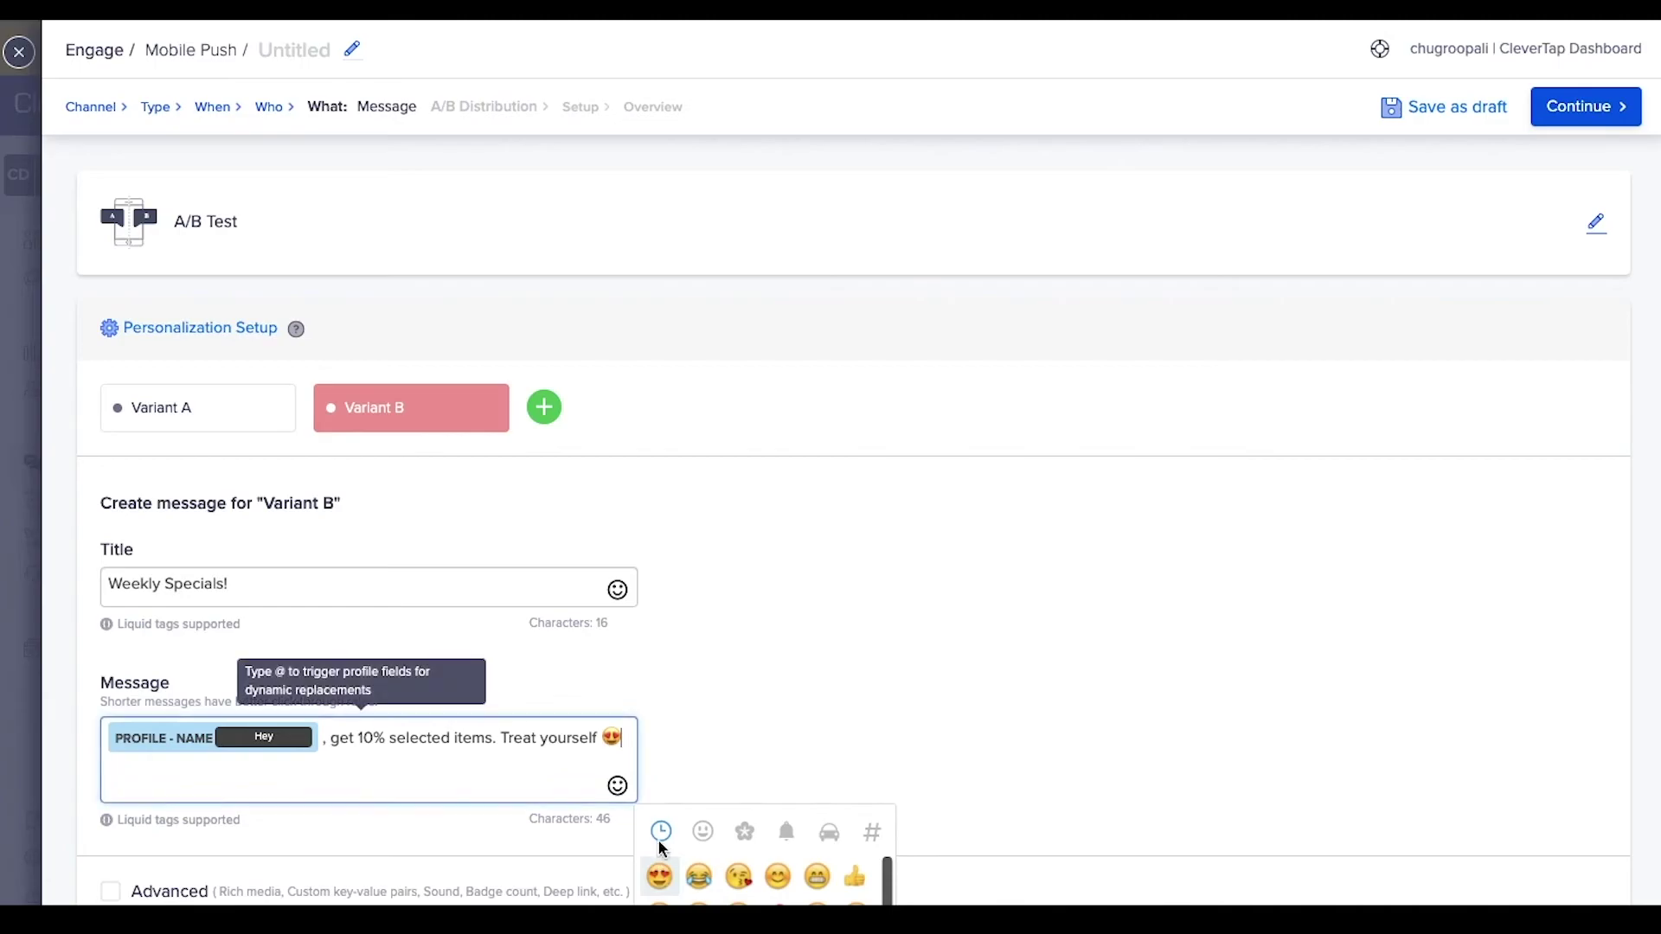
{"action": "scroll", "coordinate": [732, 697], "scroll_direction": "down", "scroll_amount": 1}
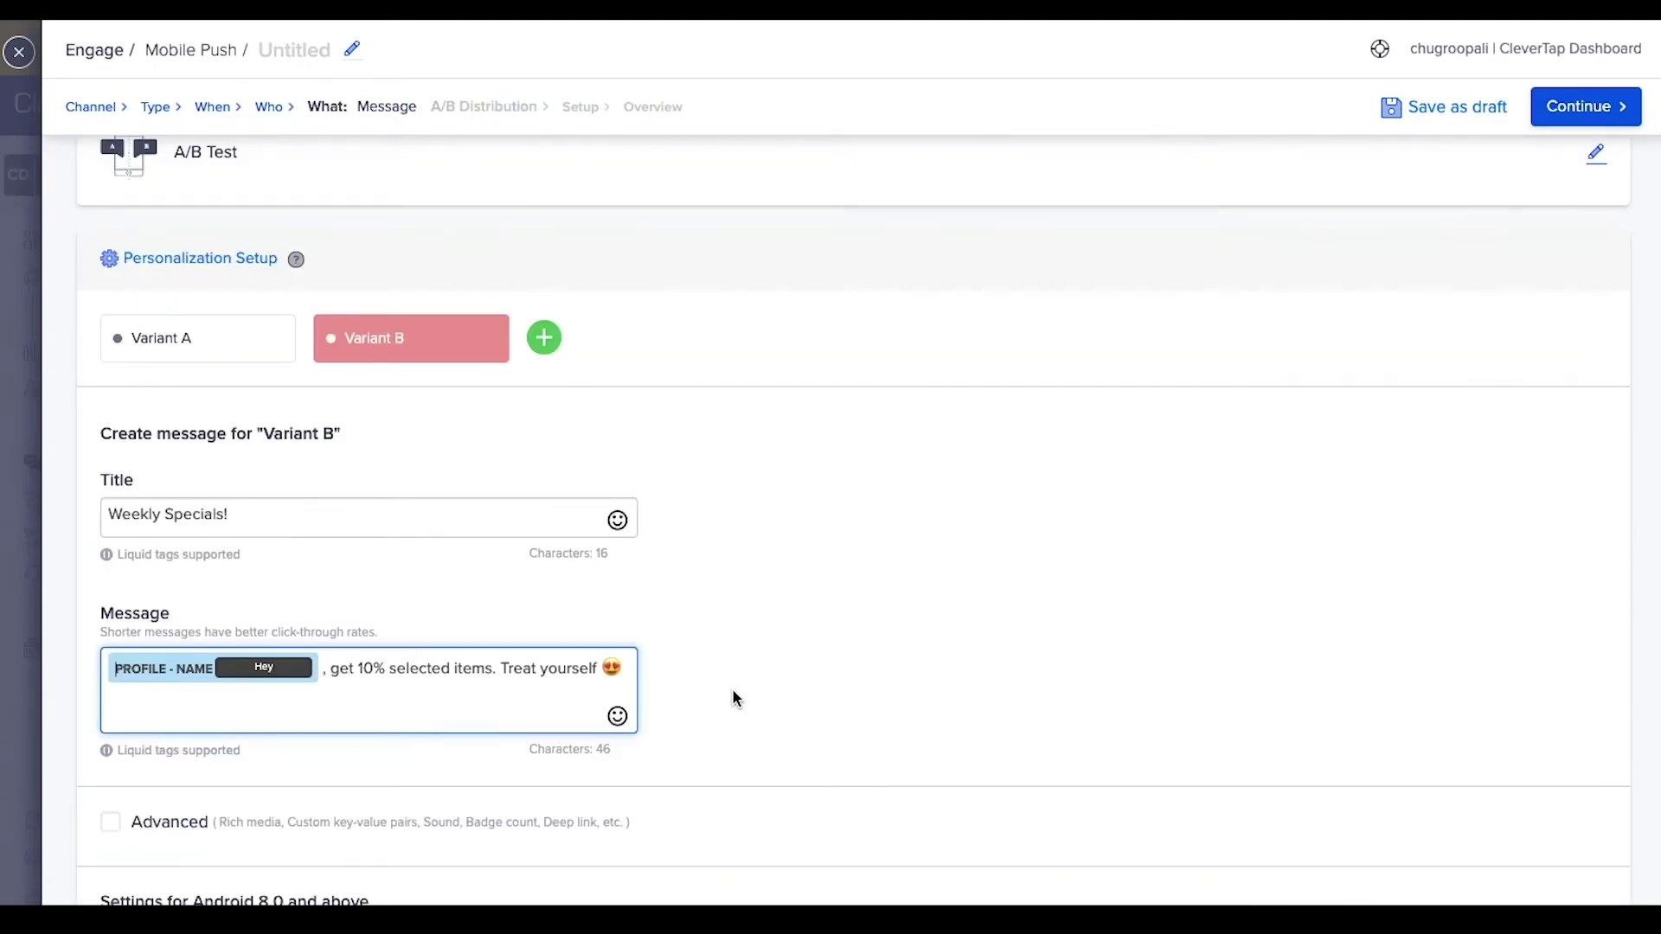
{"action": "scroll", "coordinate": [732, 688], "scroll_direction": "up", "scroll_amount": 1}
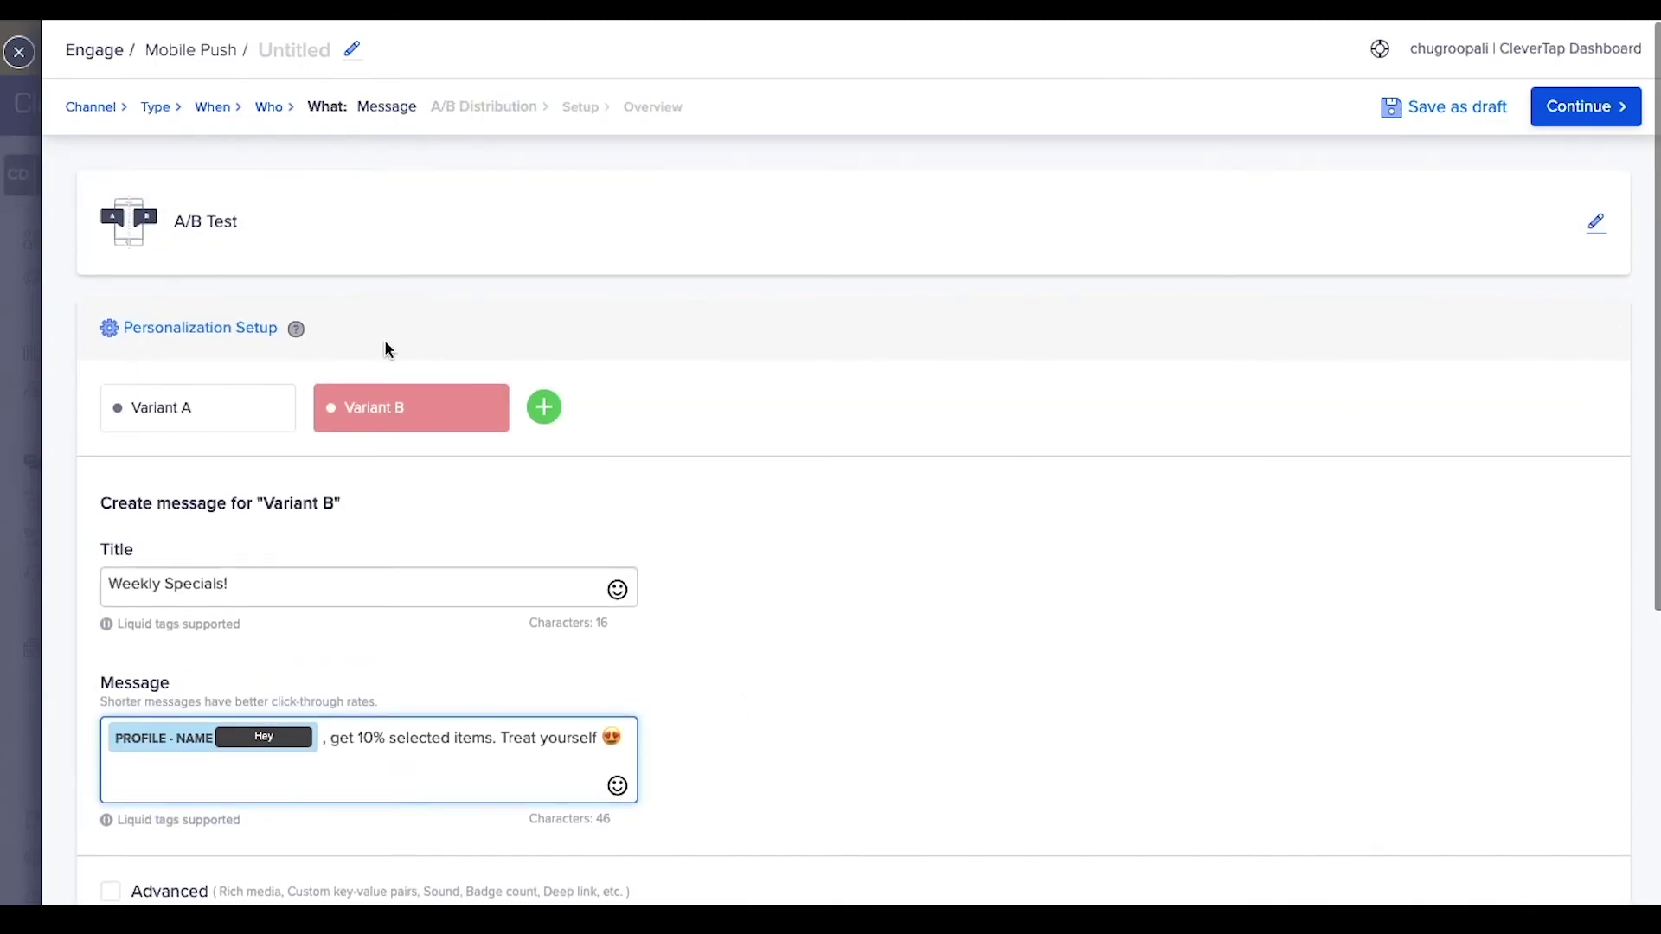
- Look at Personalization Setup and close it without changes
{"action": "left_click", "coordinate": [233, 329]}
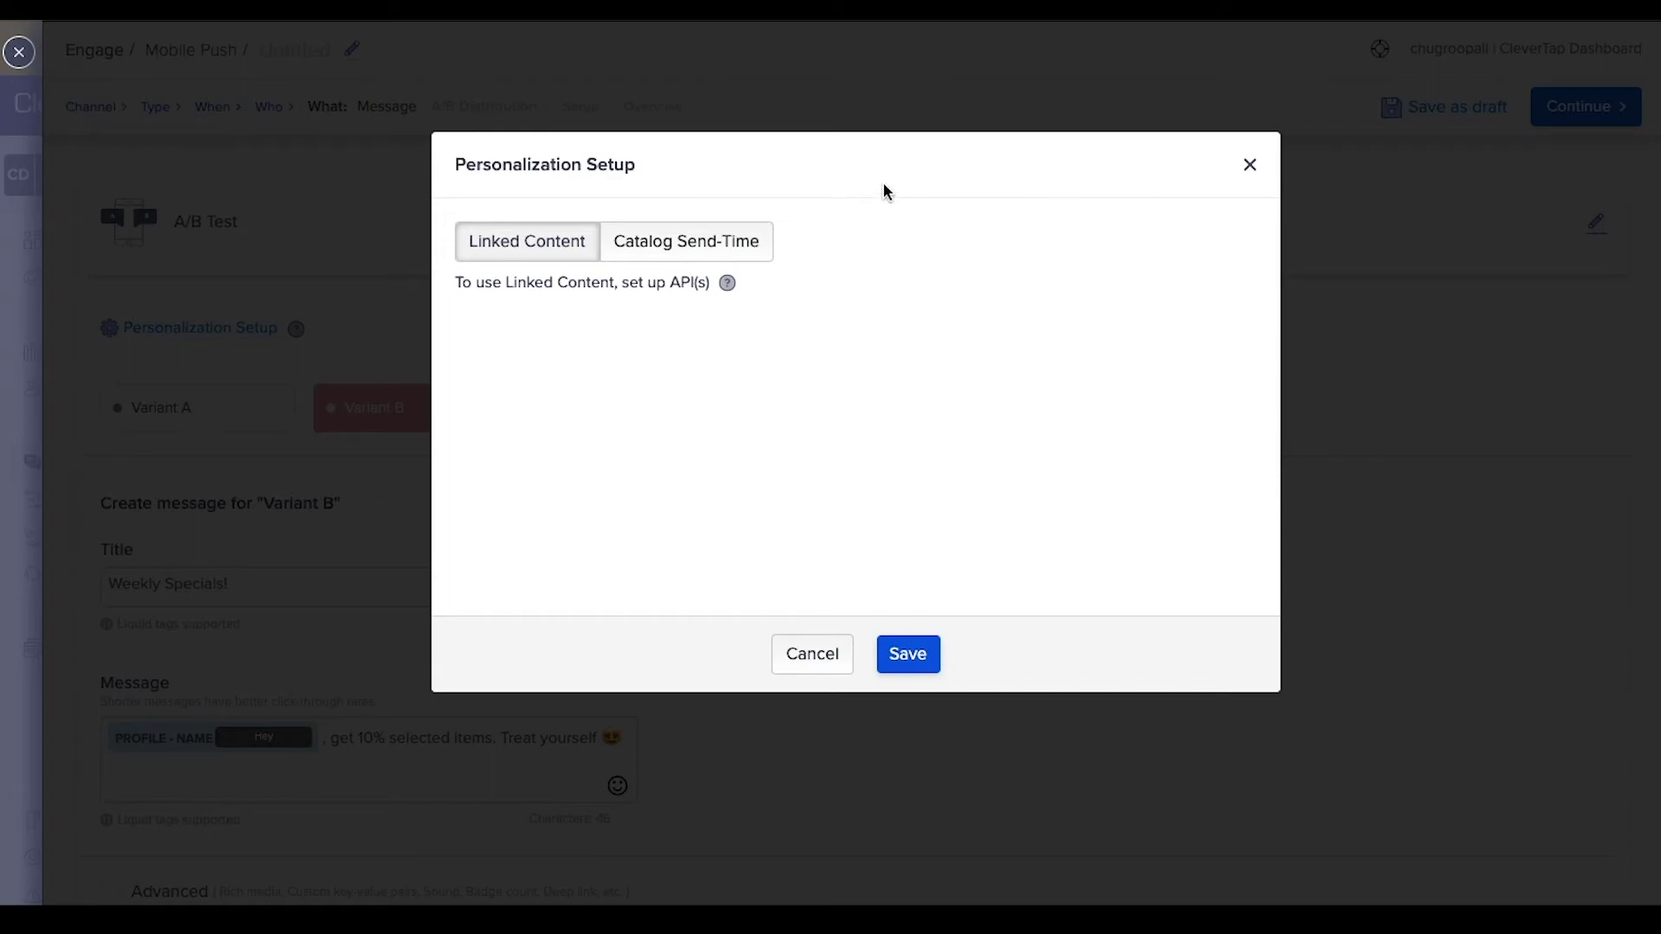
{"action": "left_click", "coordinate": [1249, 165]}
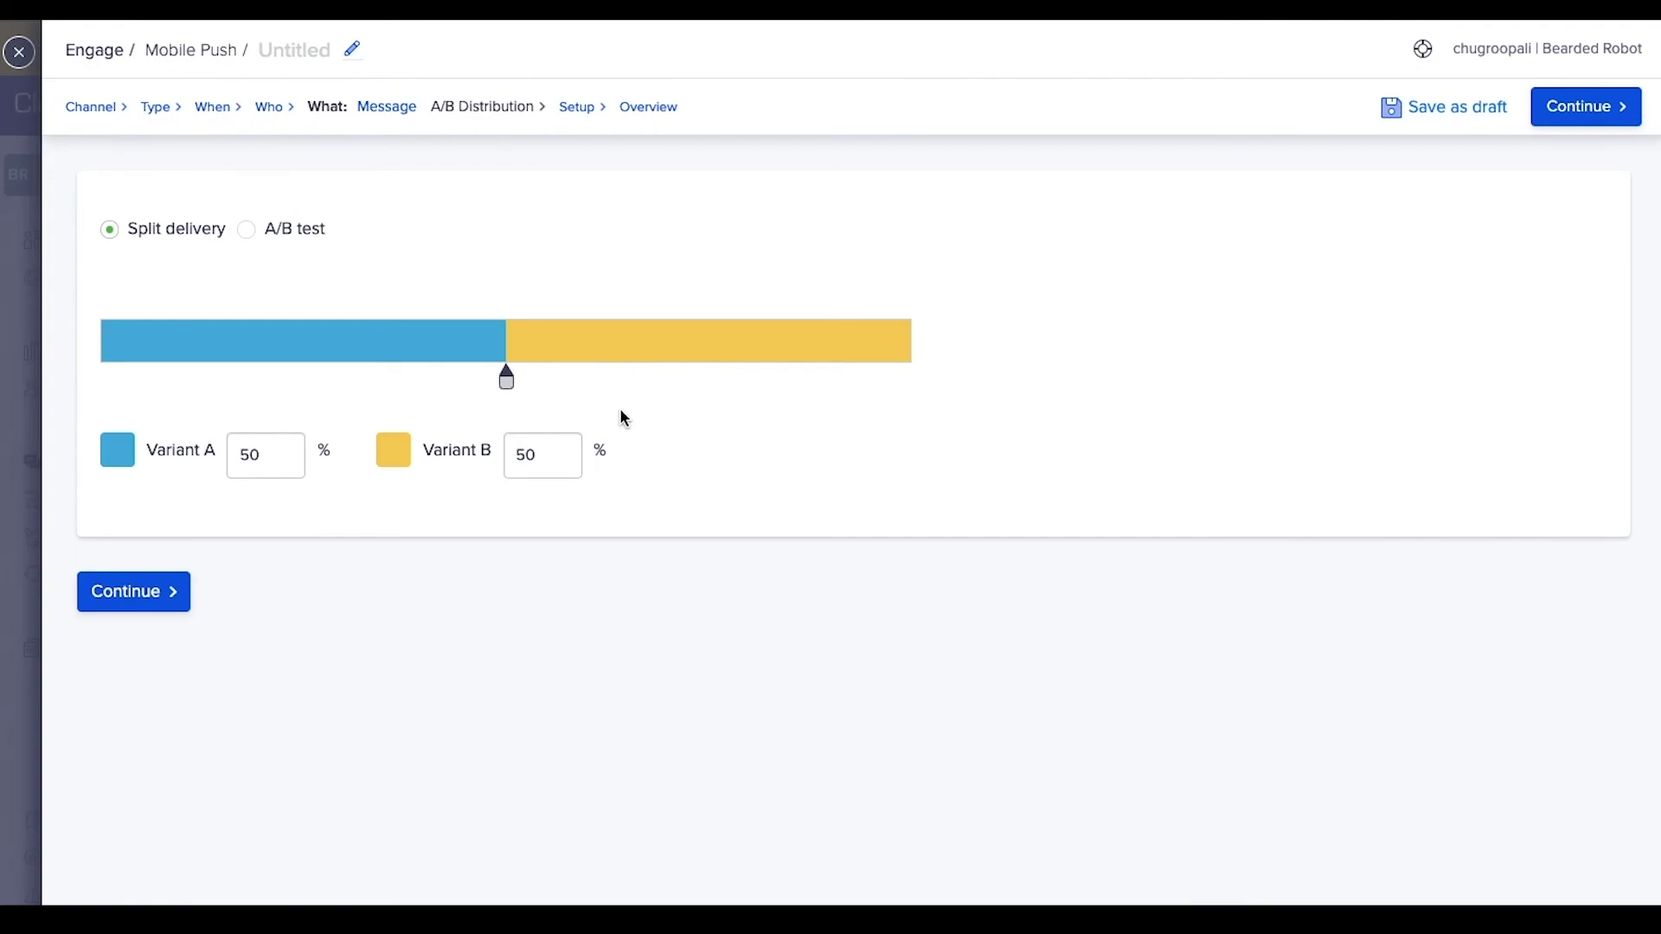
- Use an A/B test on an 8% sample with a 2-hour wait, then continue
{"action": "left_click", "coordinate": [254, 241]}
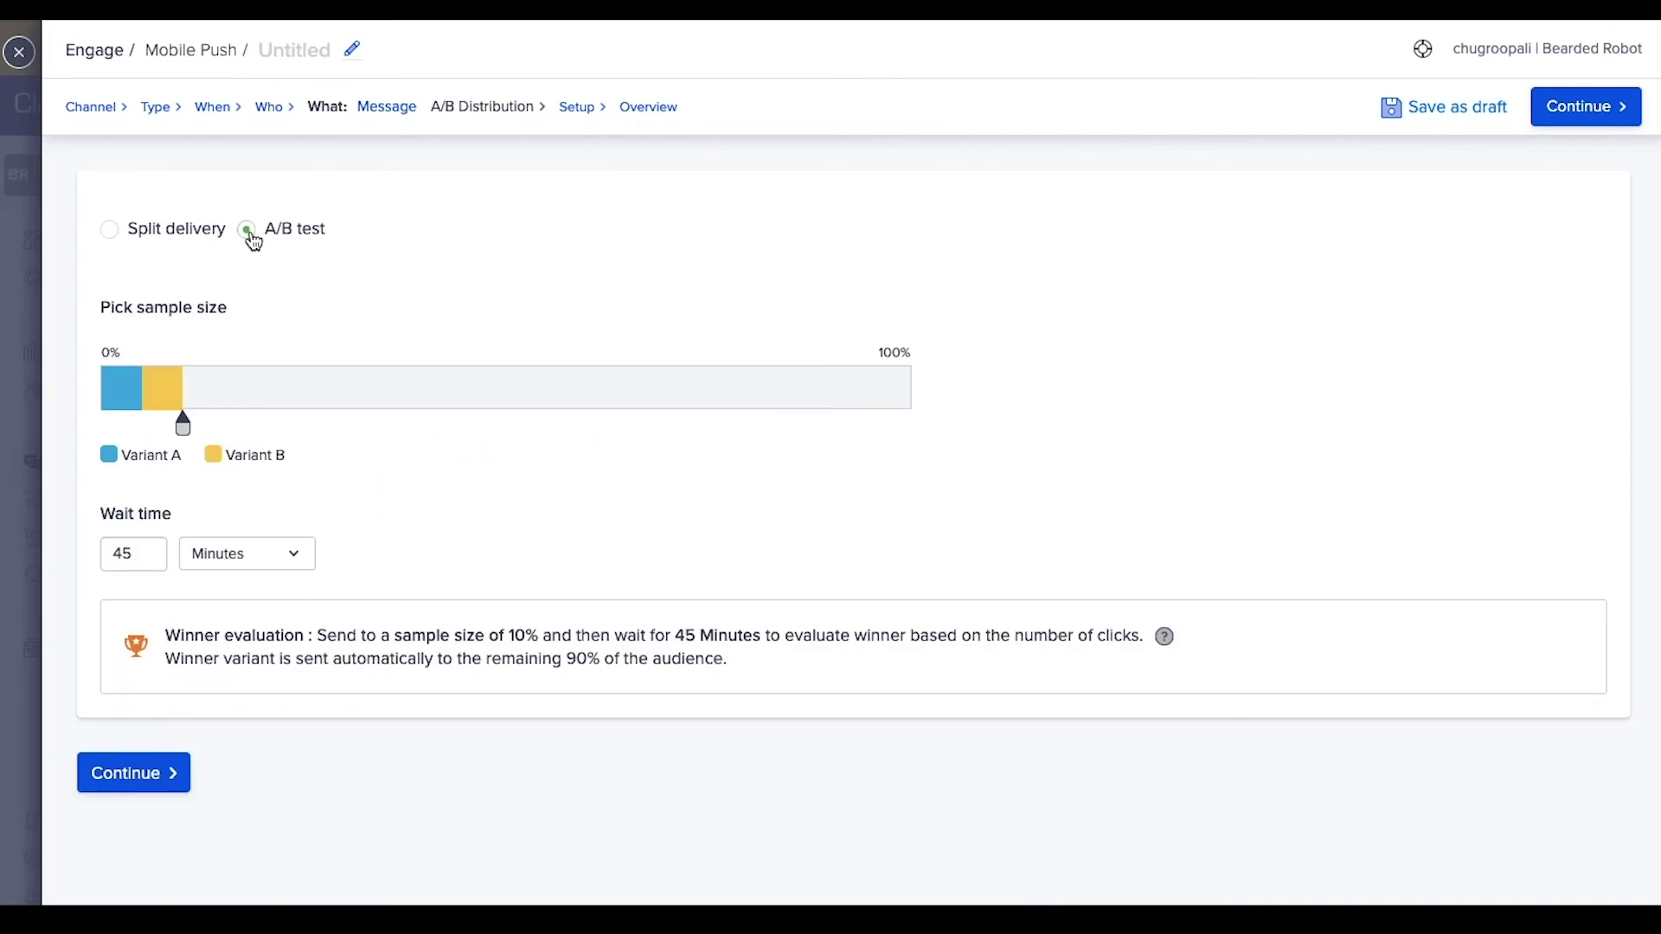
{"action": "left_click_drag", "start_coordinate": [184, 426], "coordinate": [166, 430]}
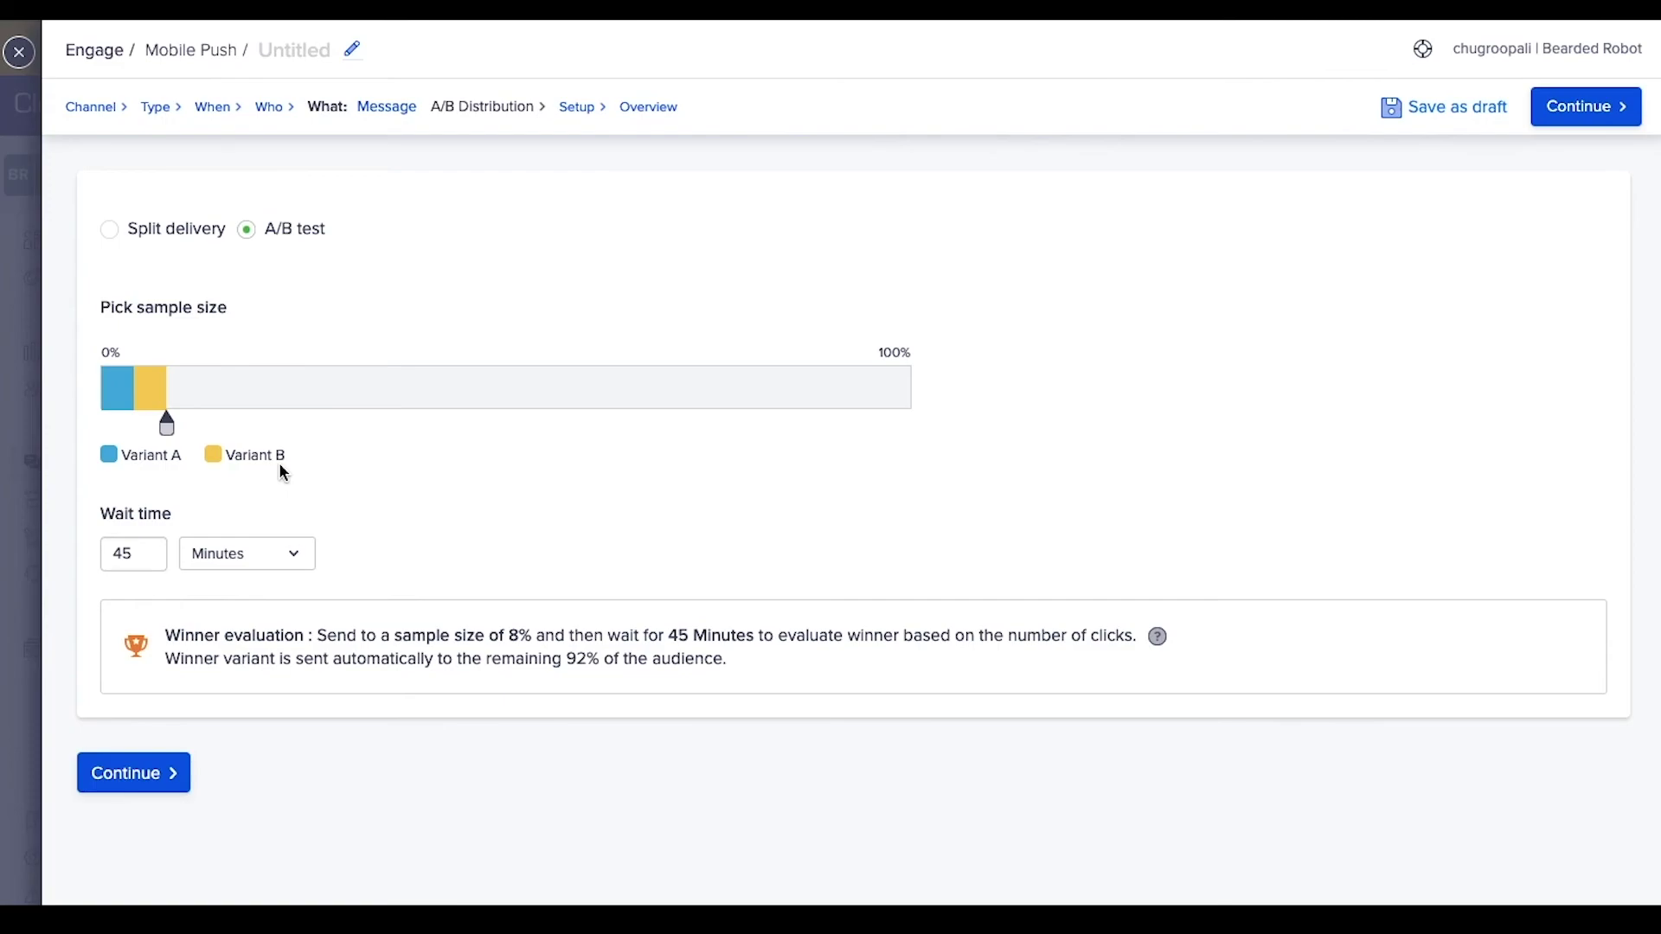
{"action": "double_click", "coordinate": [136, 541]}
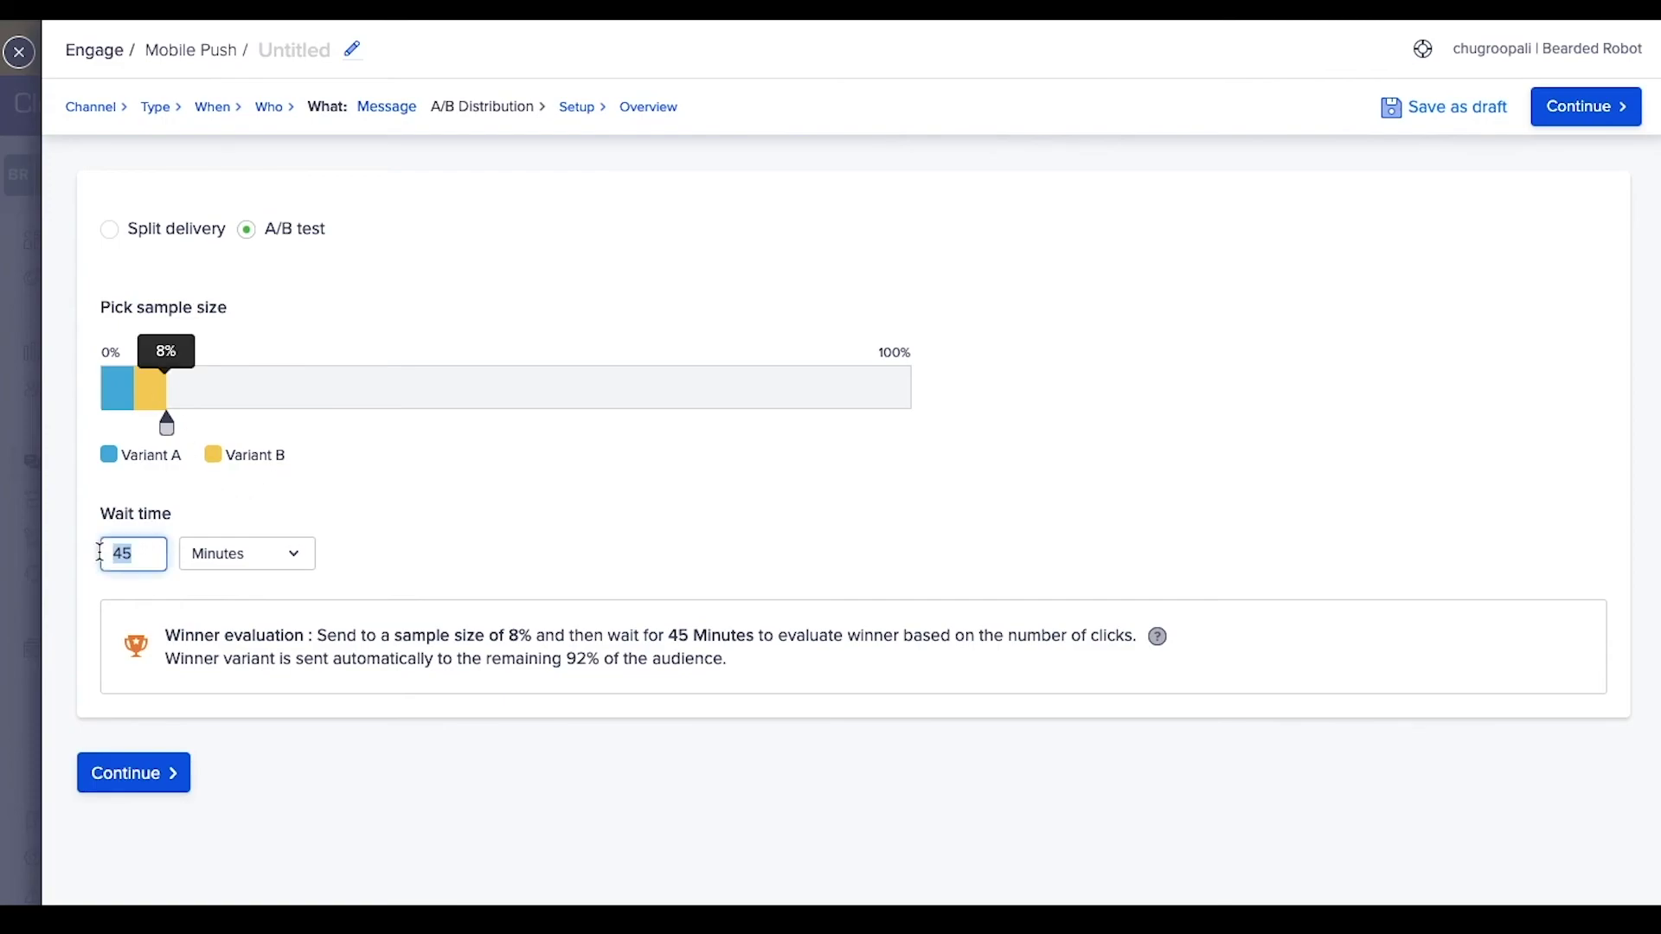
{"action": "type", "text": "2"}
{"action": "left_click", "coordinate": [235, 562]}
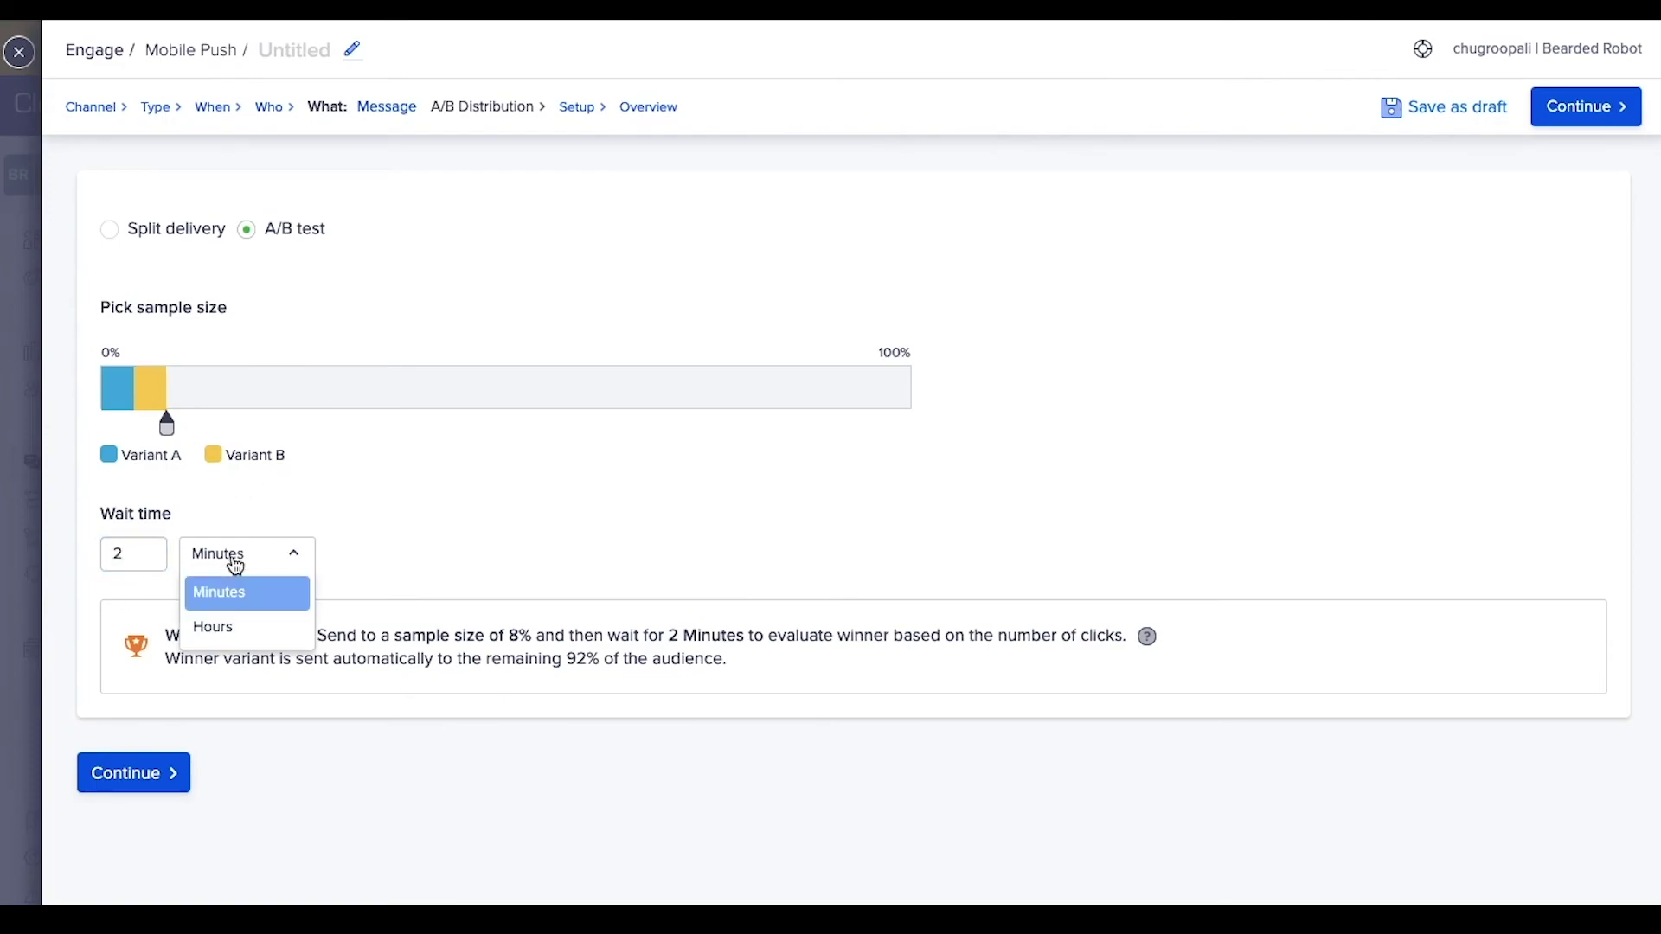
{"action": "left_click", "coordinate": [236, 621]}
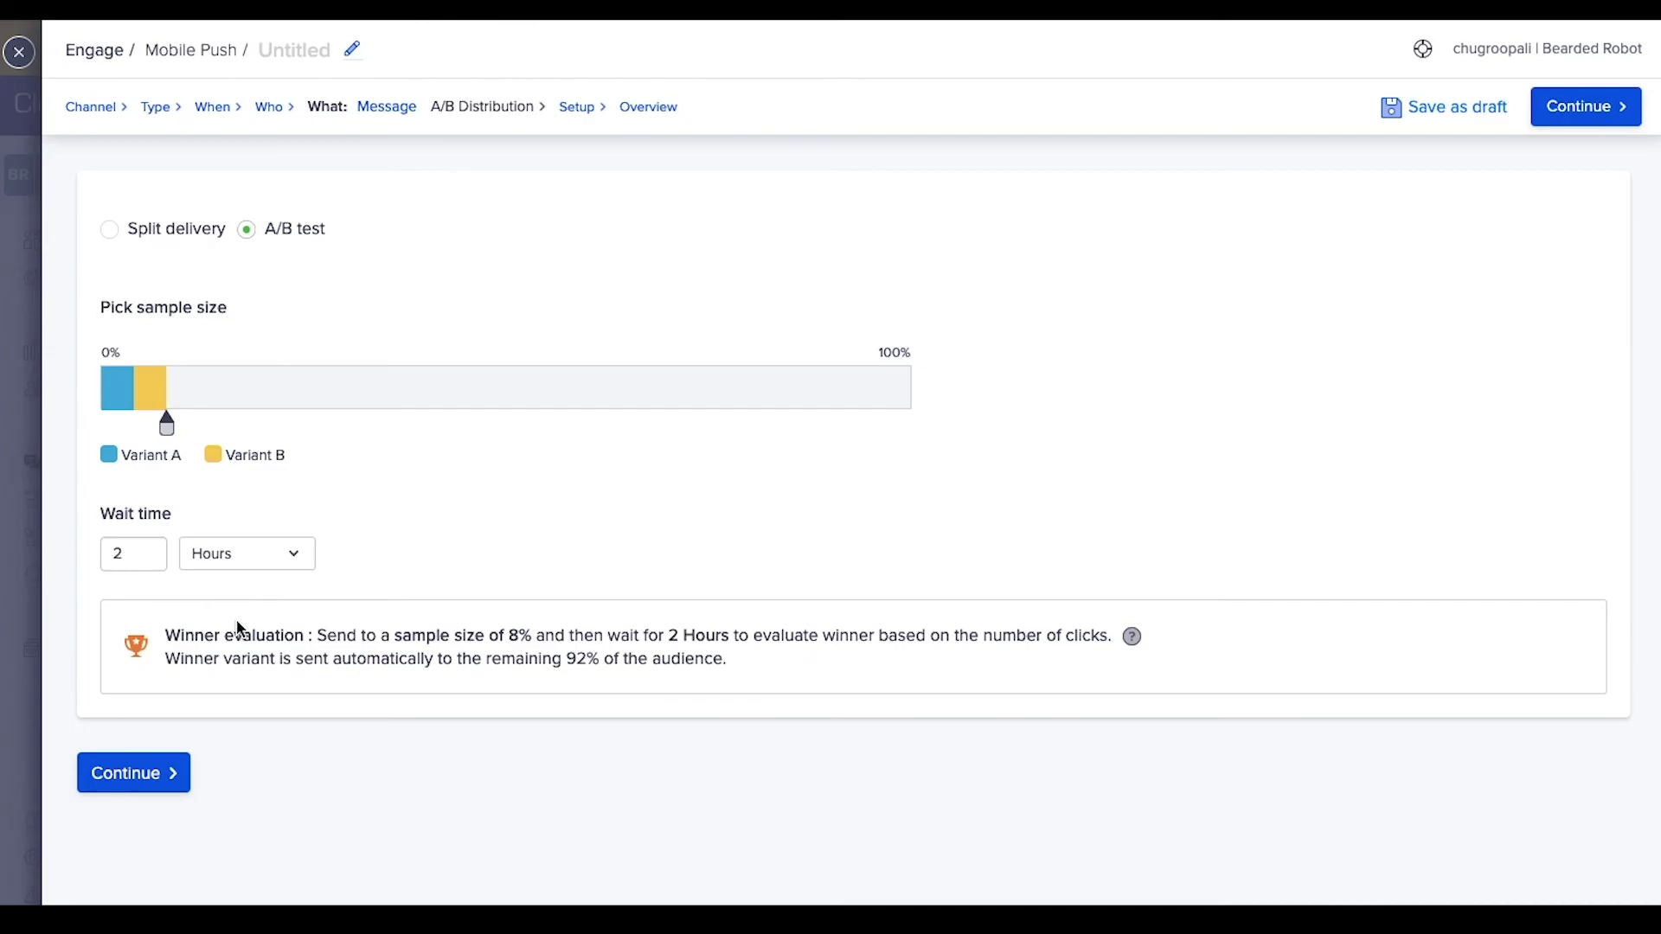
{"action": "left_click", "coordinate": [160, 780]}
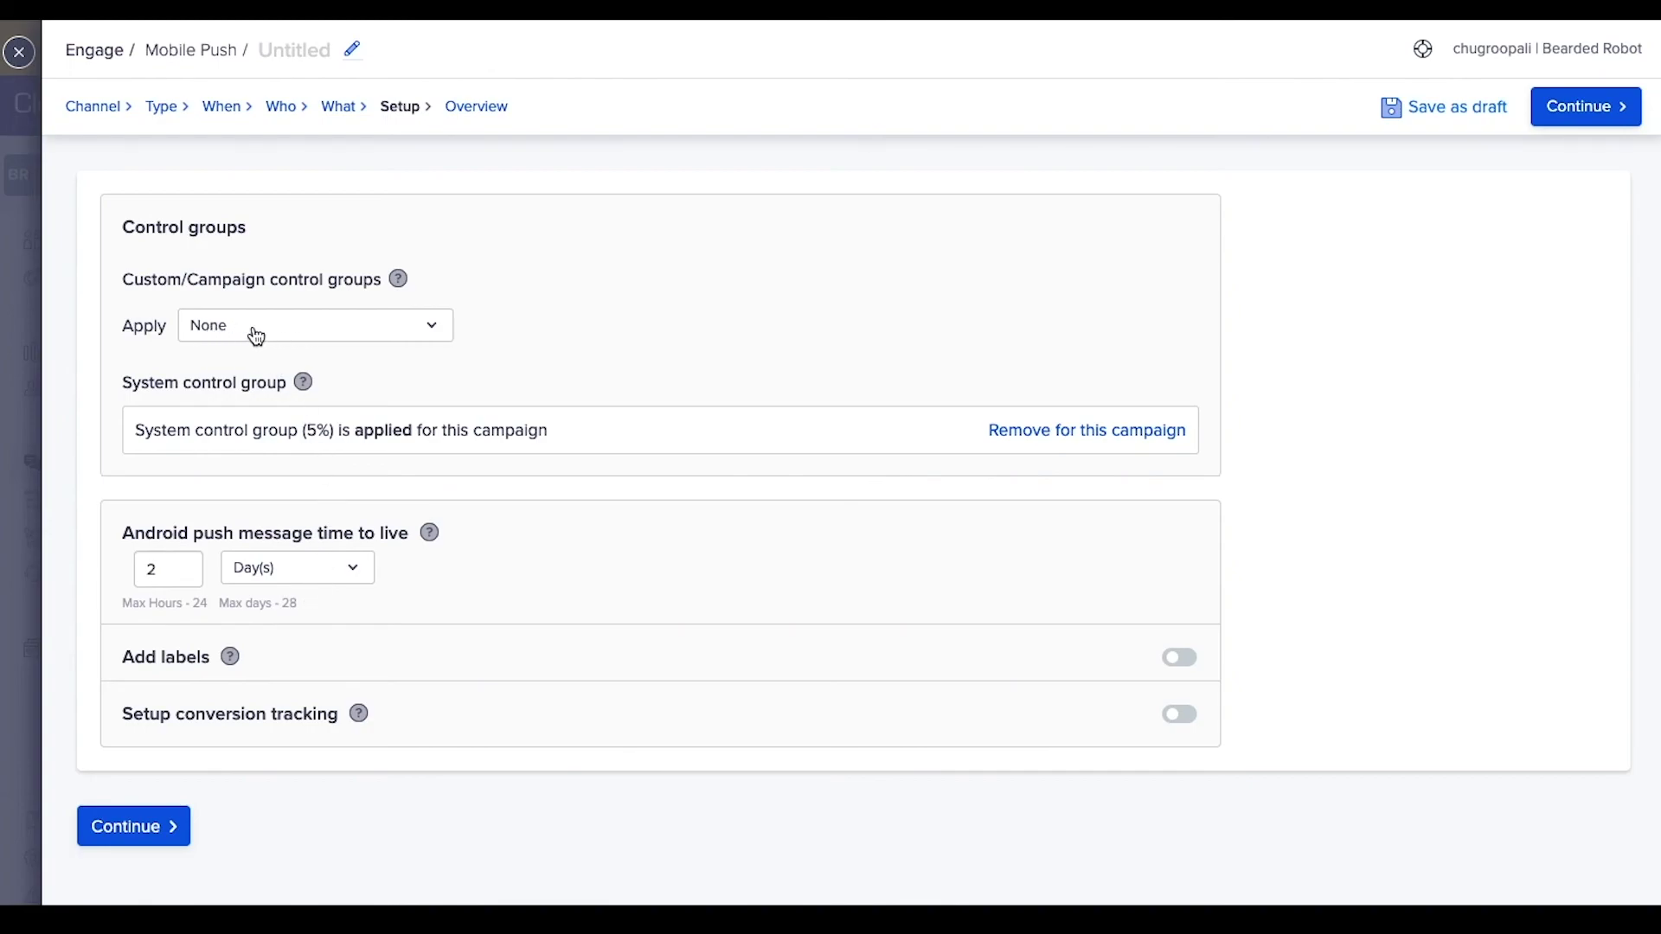
- Leave the control group at None and set Android push time to live to 1 day
{"action": "left_click", "coordinate": [282, 335]}
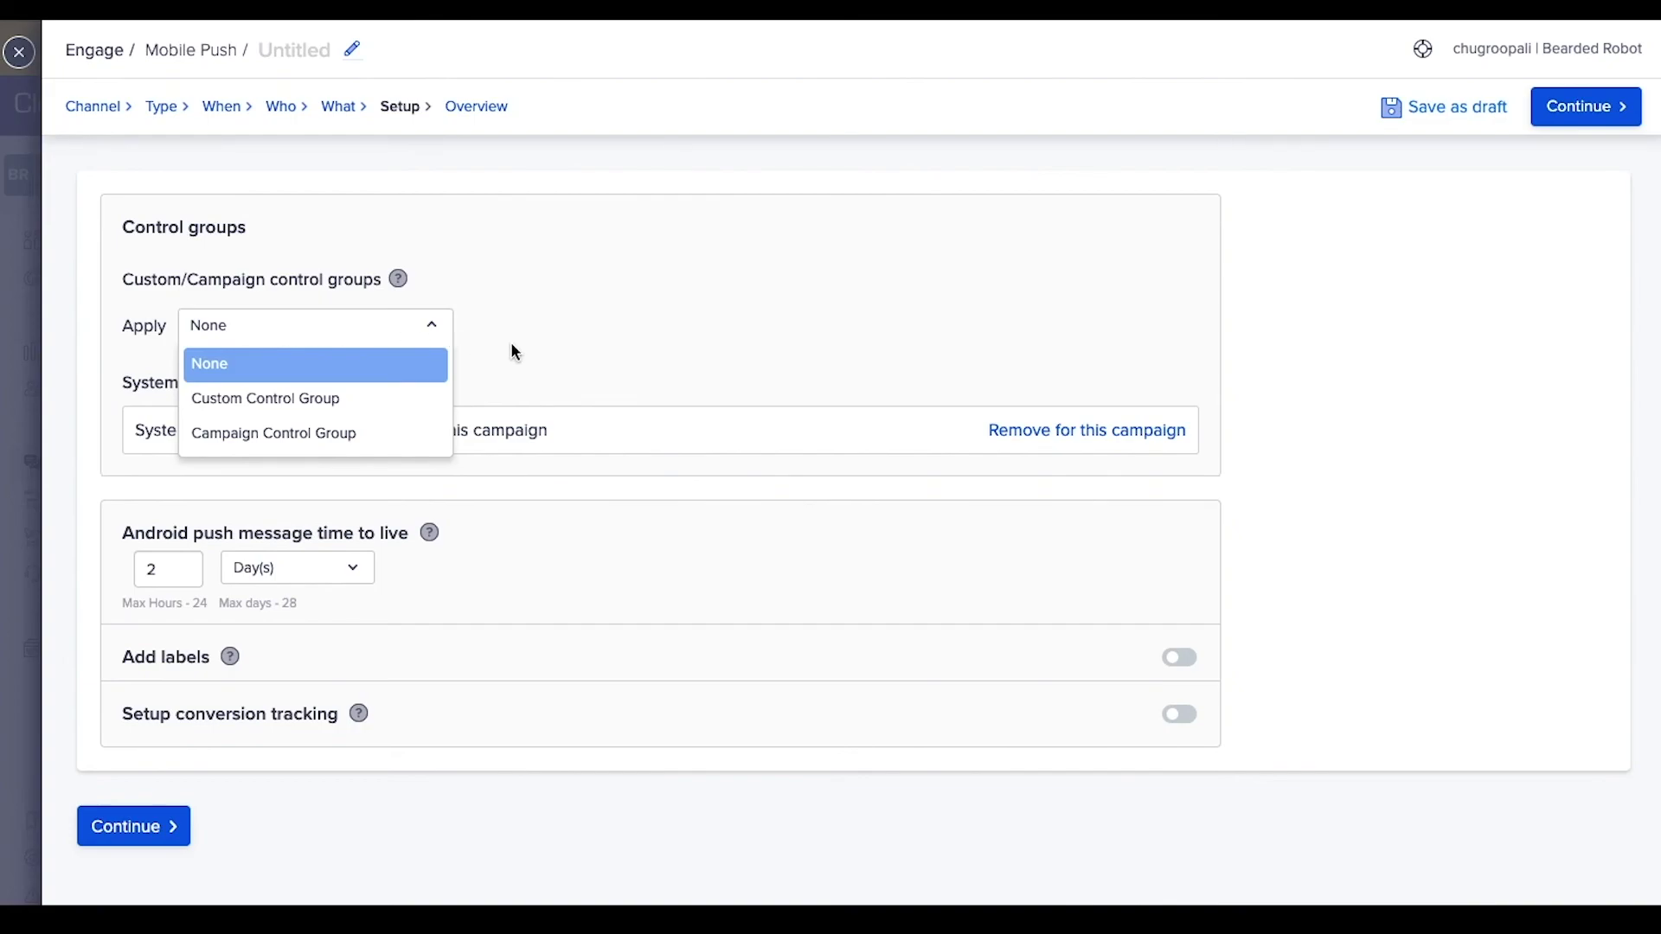
{"action": "left_click", "coordinate": [543, 367]}
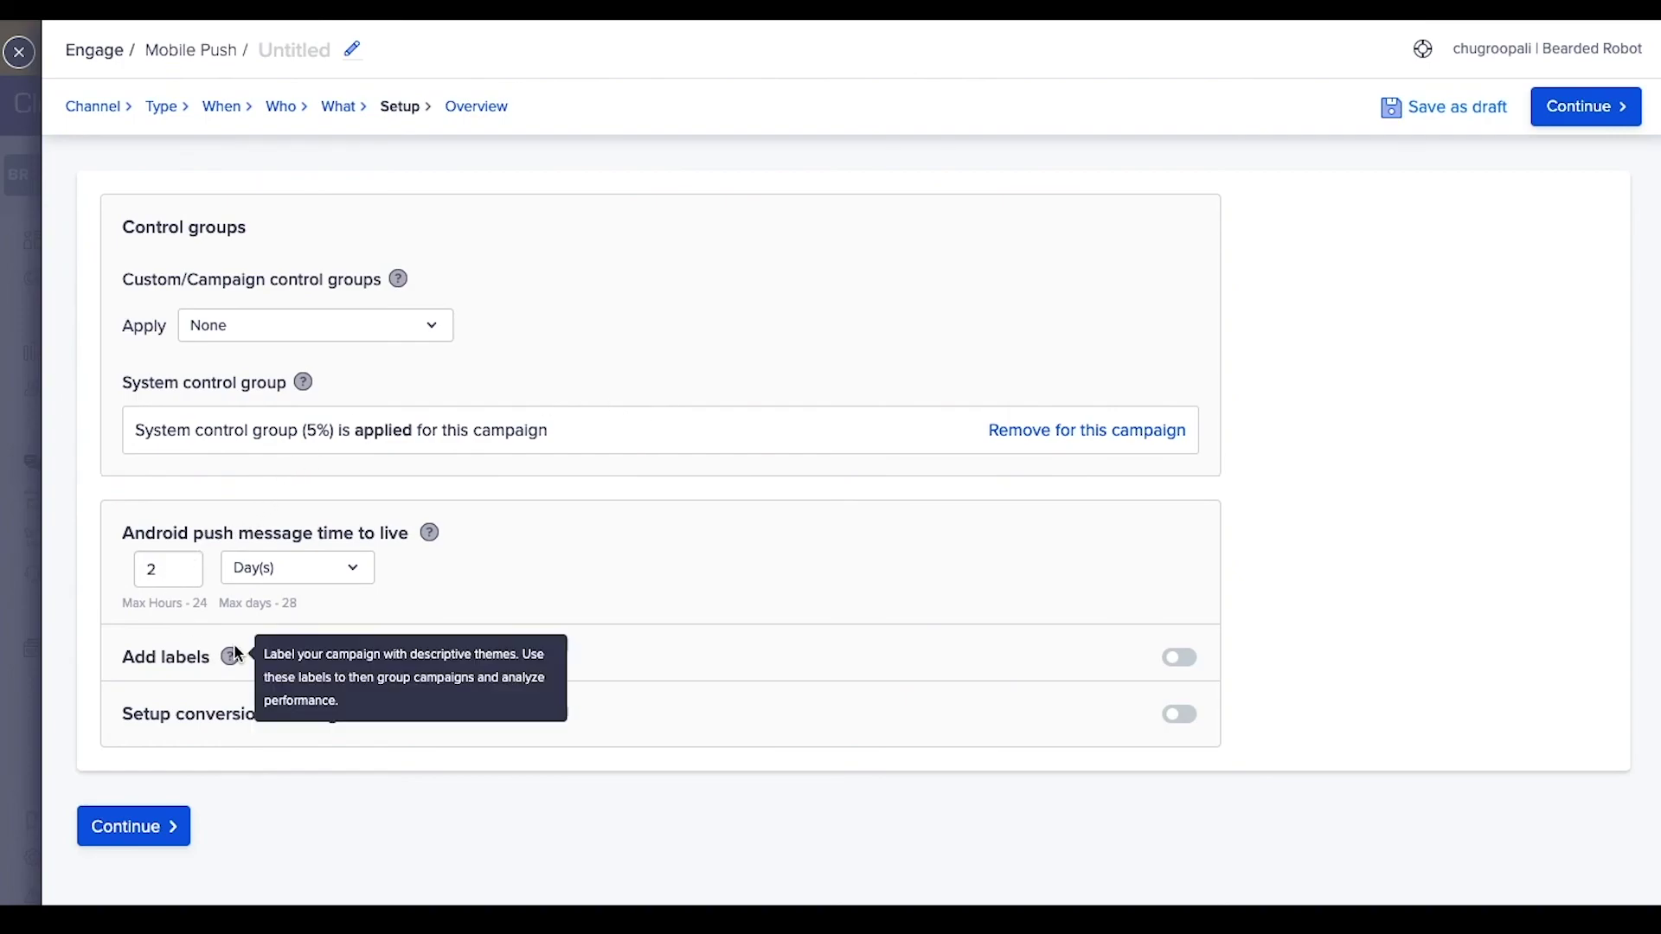
{"action": "left_click", "coordinate": [335, 568]}
{"action": "left_click", "coordinate": [335, 571]}
{"action": "key", "text": "Down"}
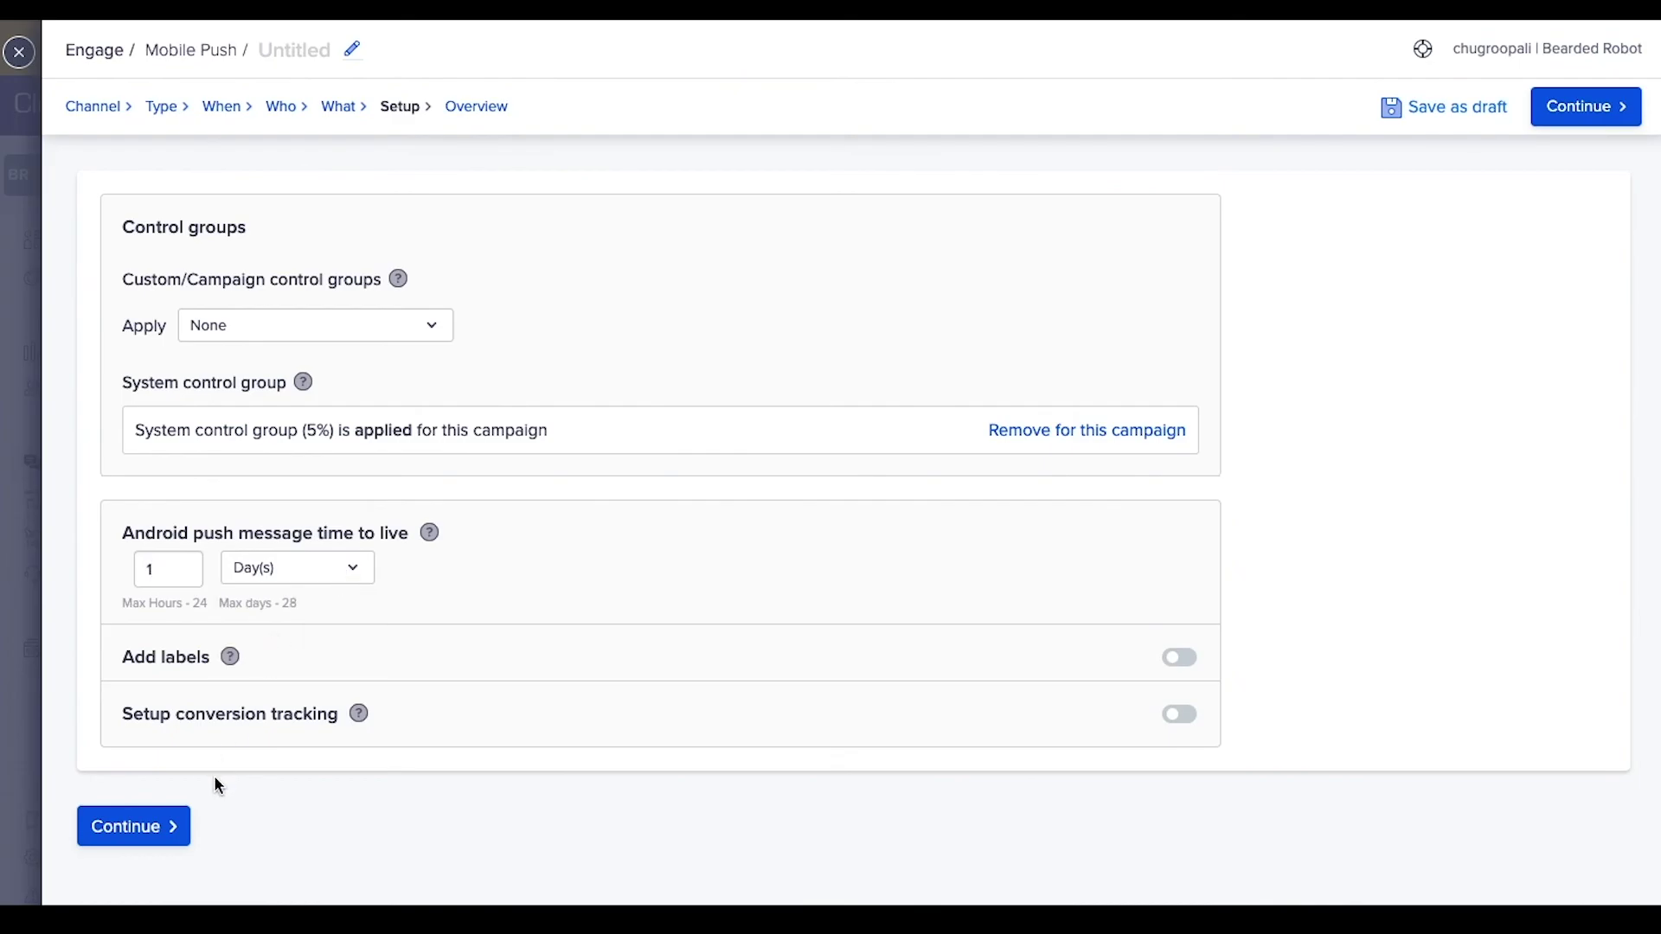
{"action": "left_click", "coordinate": [170, 828]}
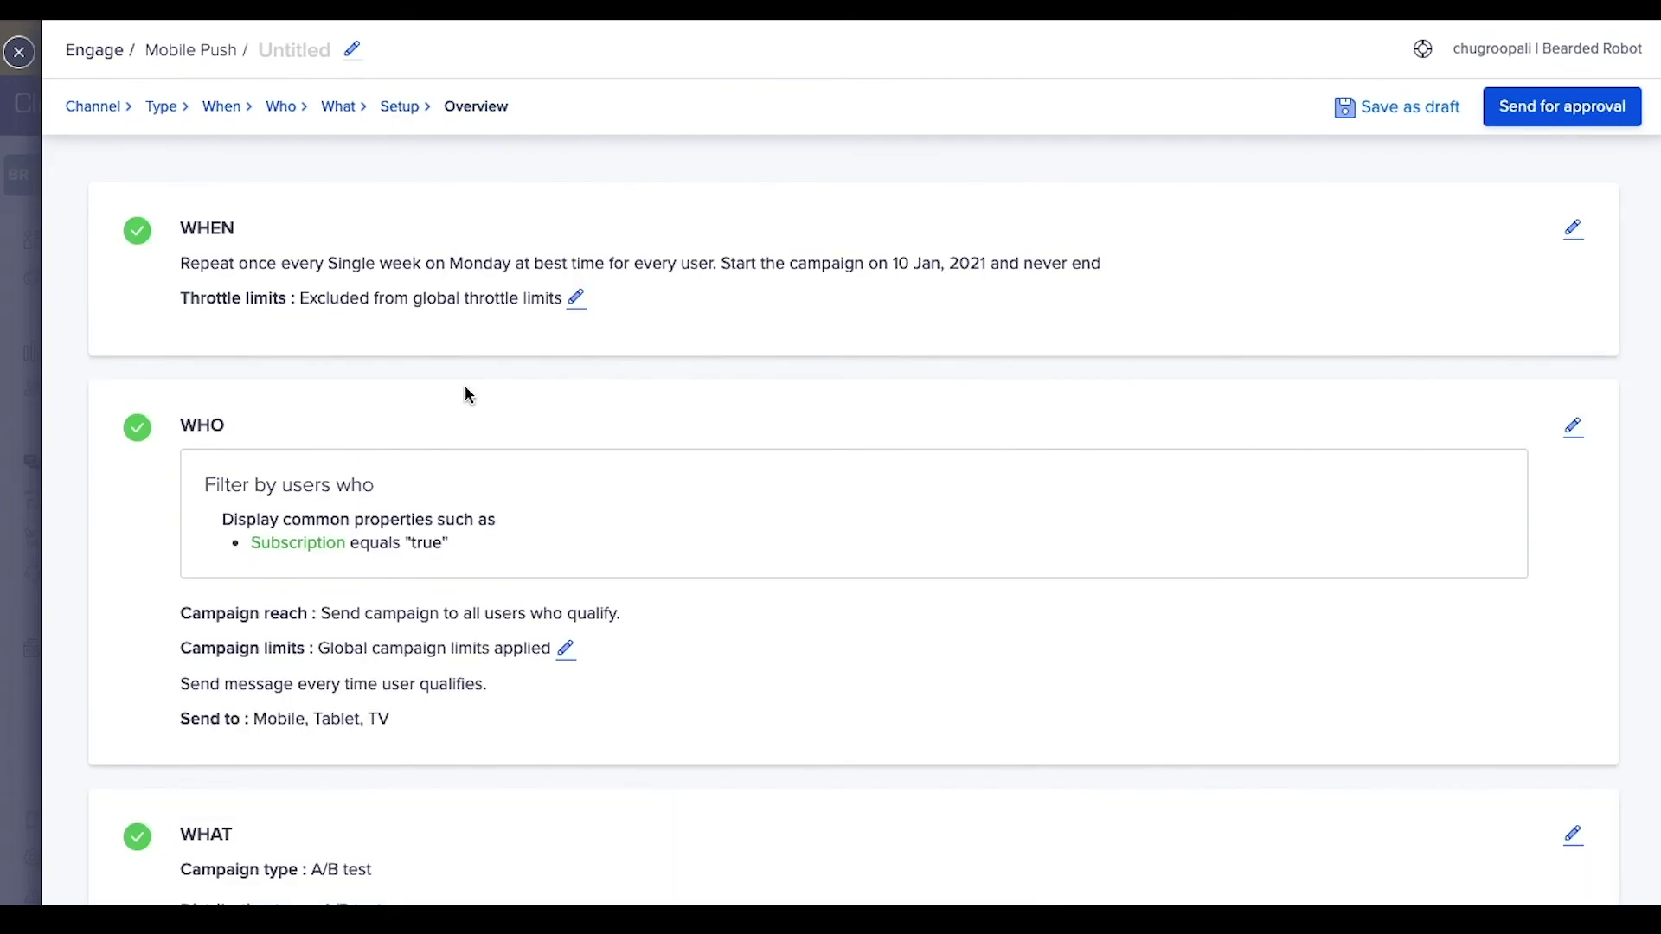
- Scroll through the Overview's WHEN, WHO and WHAT summaries for approval
{"action": "scroll", "coordinate": [497, 381], "scroll_direction": "down", "scroll_amount": 6}
{"action": "scroll", "coordinate": [498, 383], "scroll_direction": "down", "scroll_amount": 5}
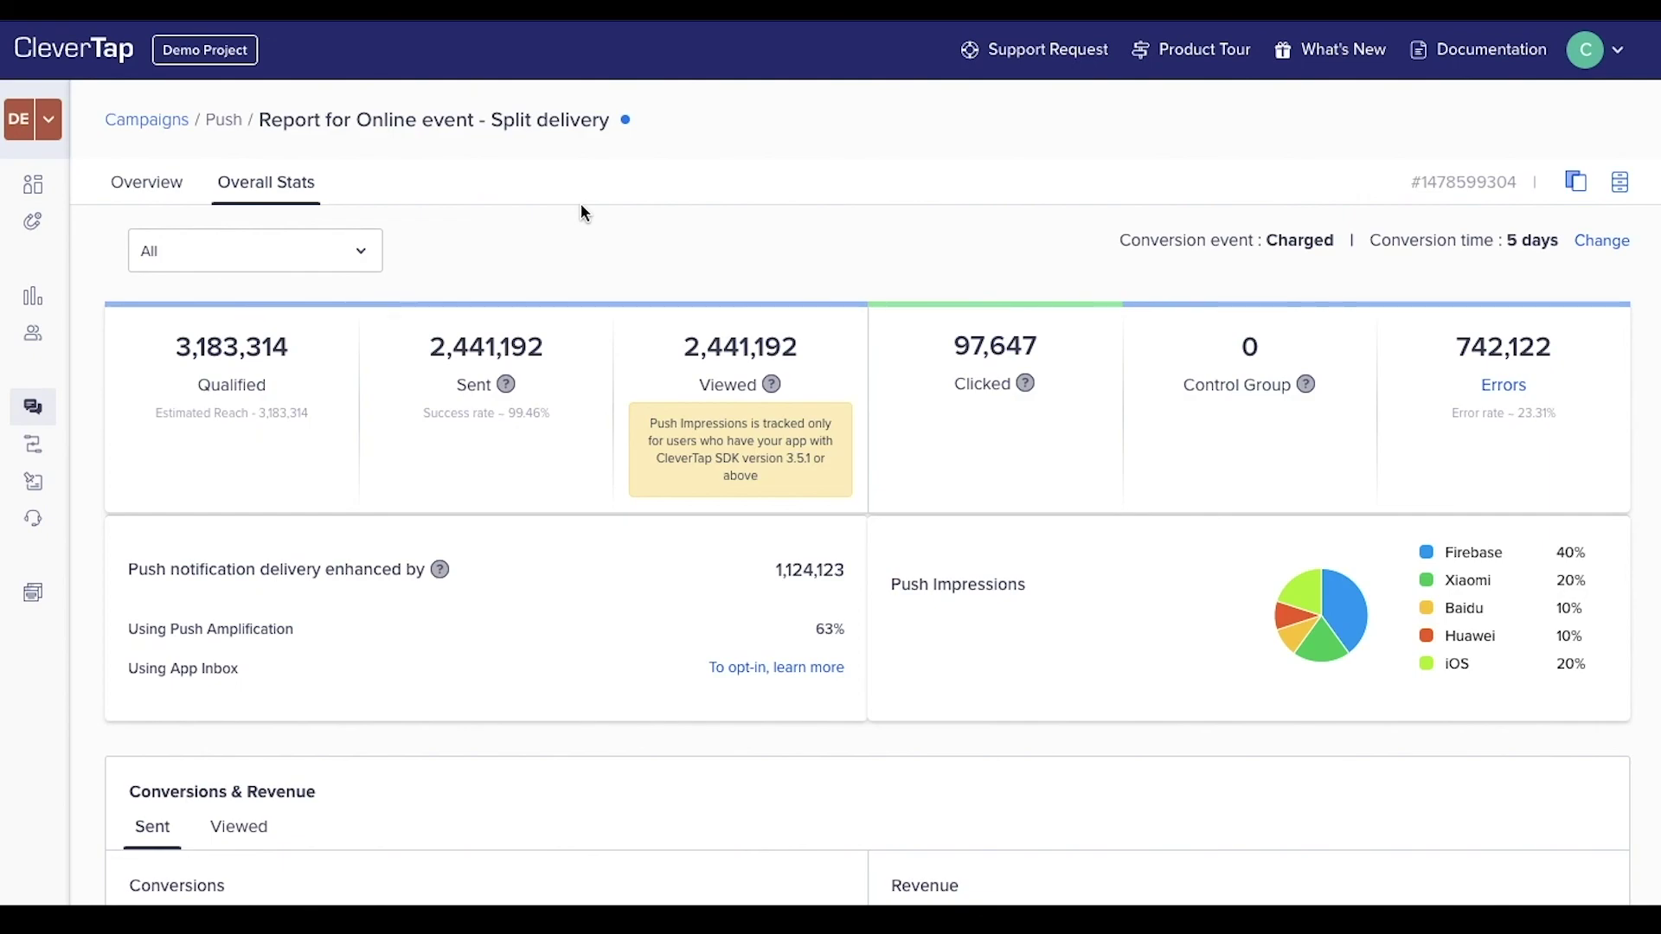
- Scroll the 'Online event - Split delivery' Overall Stats report to review its figures
{"action": "scroll", "coordinate": [581, 207], "scroll_direction": "down", "scroll_amount": 1}
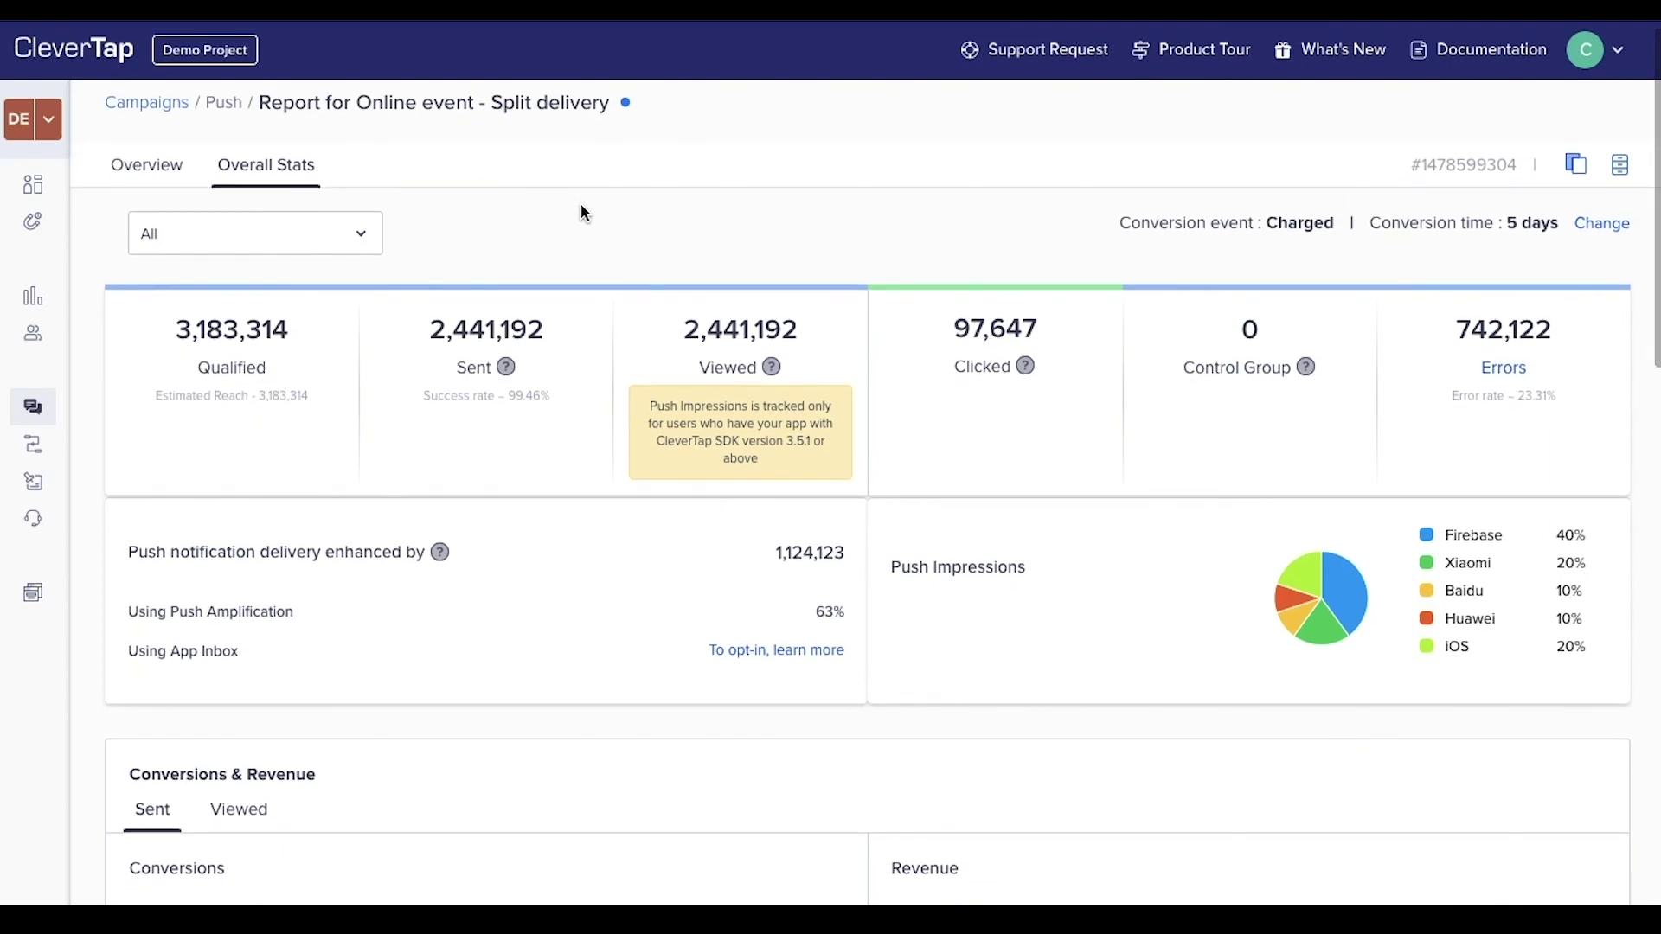